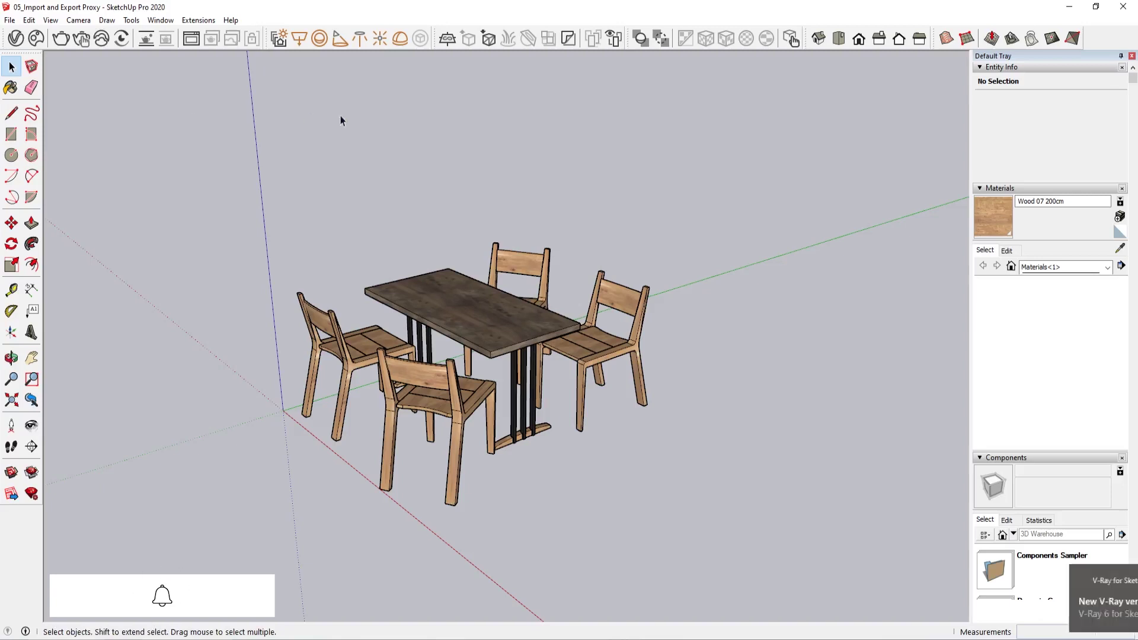
# Dismiss the V-Ray update notification and close the V-Ray Asset Editor
pyautogui.click(468, 38)
pyautogui.moveTo(528, 122); pyautogui.dragTo(219, 128)
pyautogui.click(186, 147)
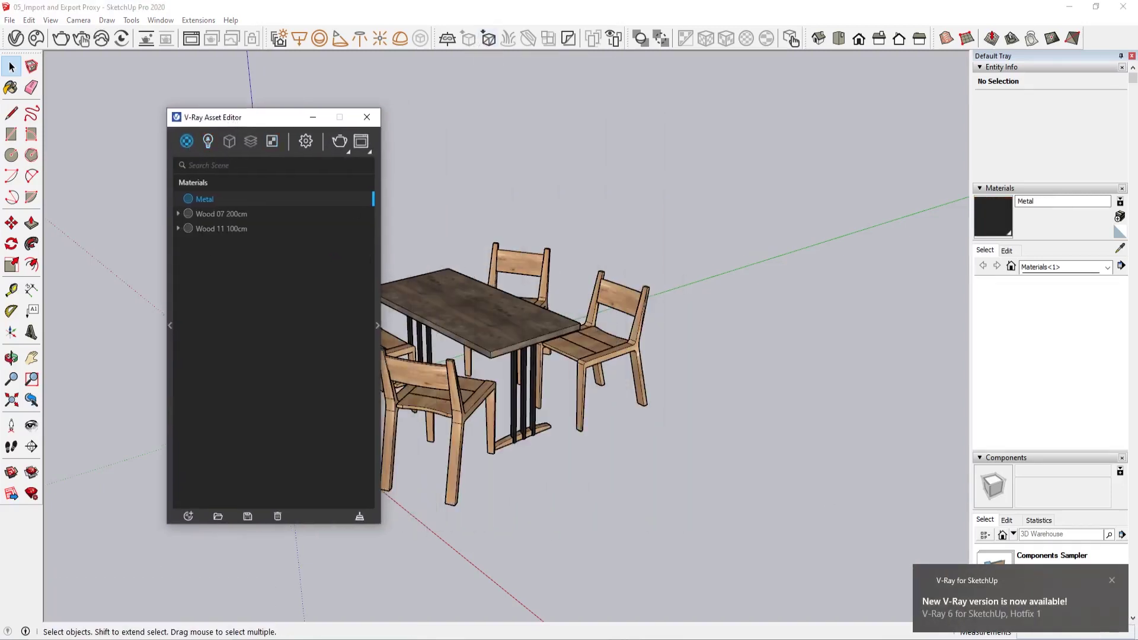
pyautogui.click(1117, 639)
pyautogui.click(1100, 583)
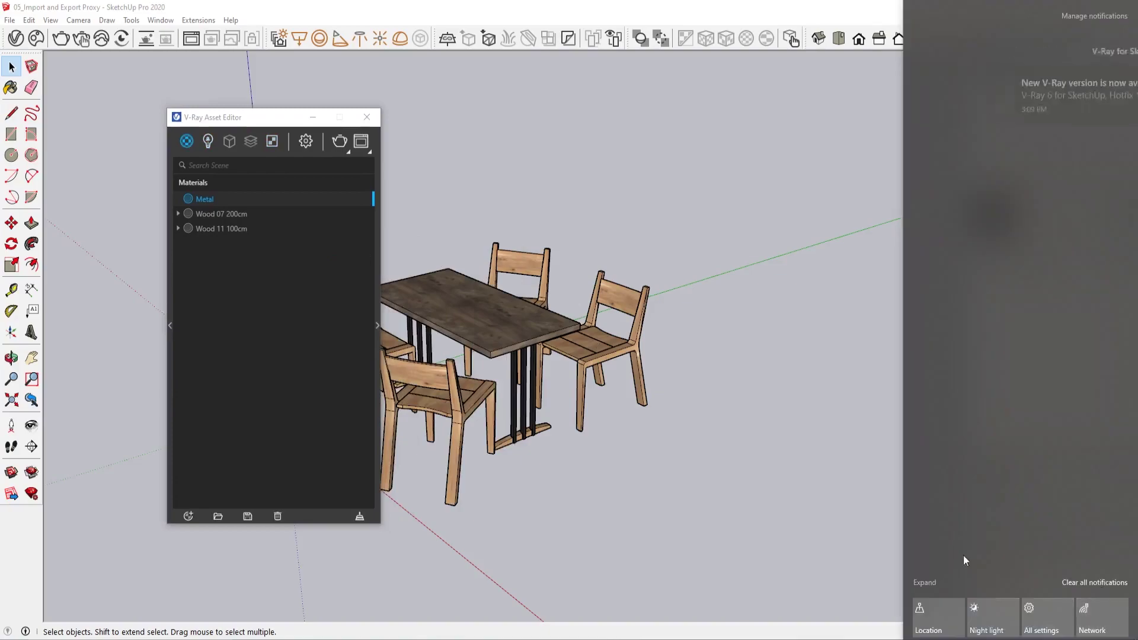
pyautogui.press('super+a')
pyautogui.moveTo(257, 118); pyautogui.dragTo(162, 114)
pyautogui.click(268, 115)
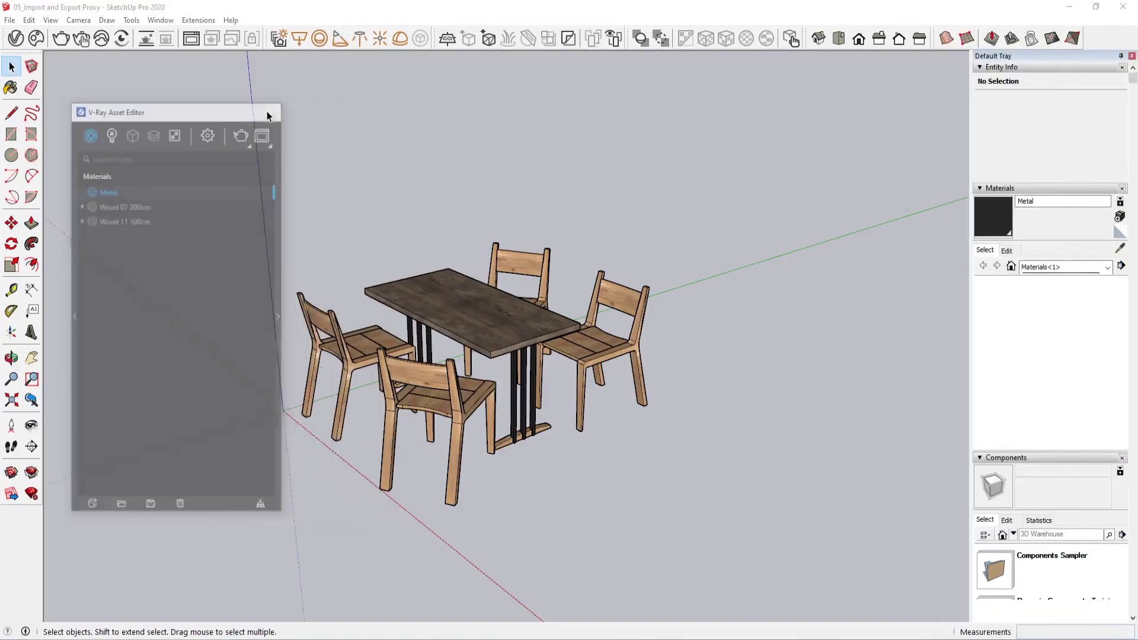
# Place a V-Ray infinite plane at the model origin under the dining set
pyautogui.click(452, 45)
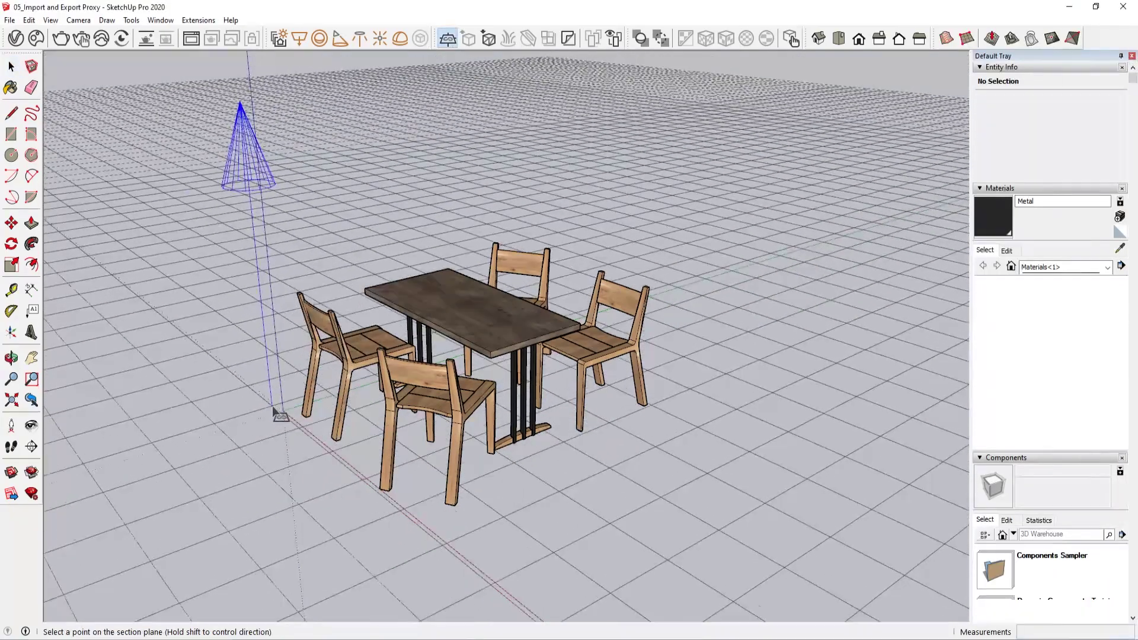
pyautogui.click(282, 410)
pyautogui.moveTo(311, 462); pyautogui.dragTo(345, 380, button='middle')
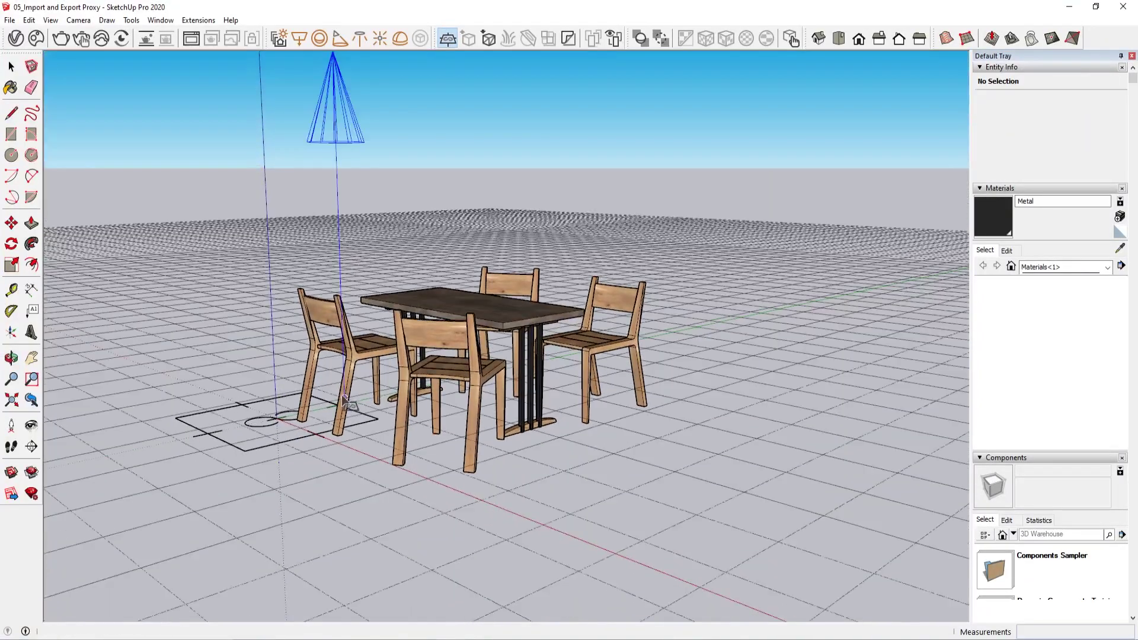
pyautogui.press('space')
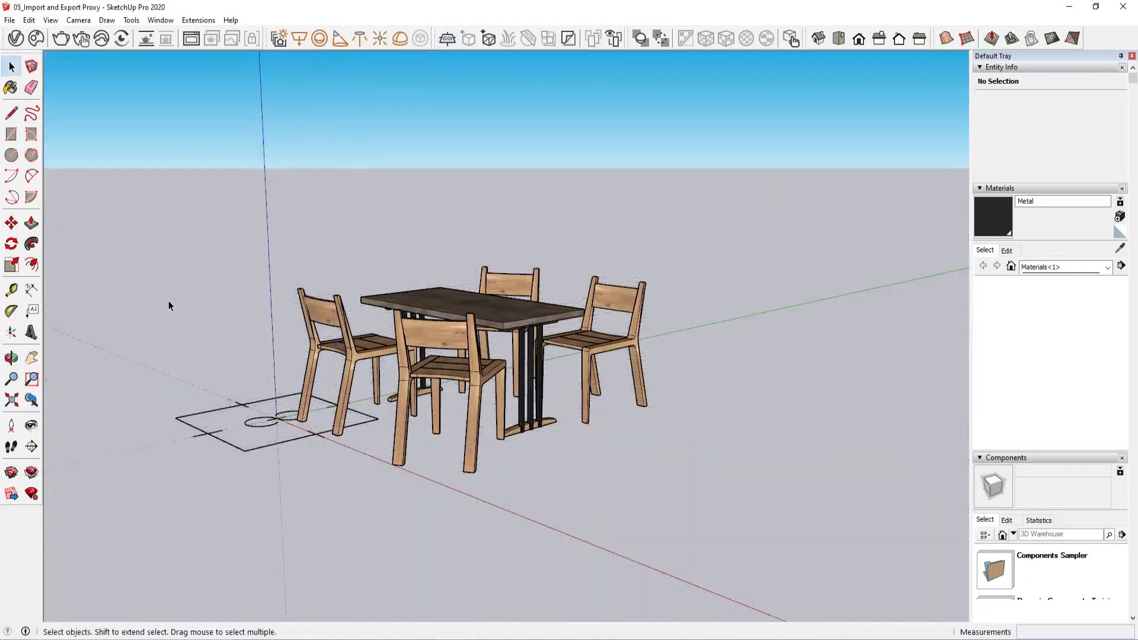
# Select the infinite plane among the geometries in the V-Ray Asset Editor and check its parameters
pyautogui.click(37, 39)
pyautogui.click(131, 135)
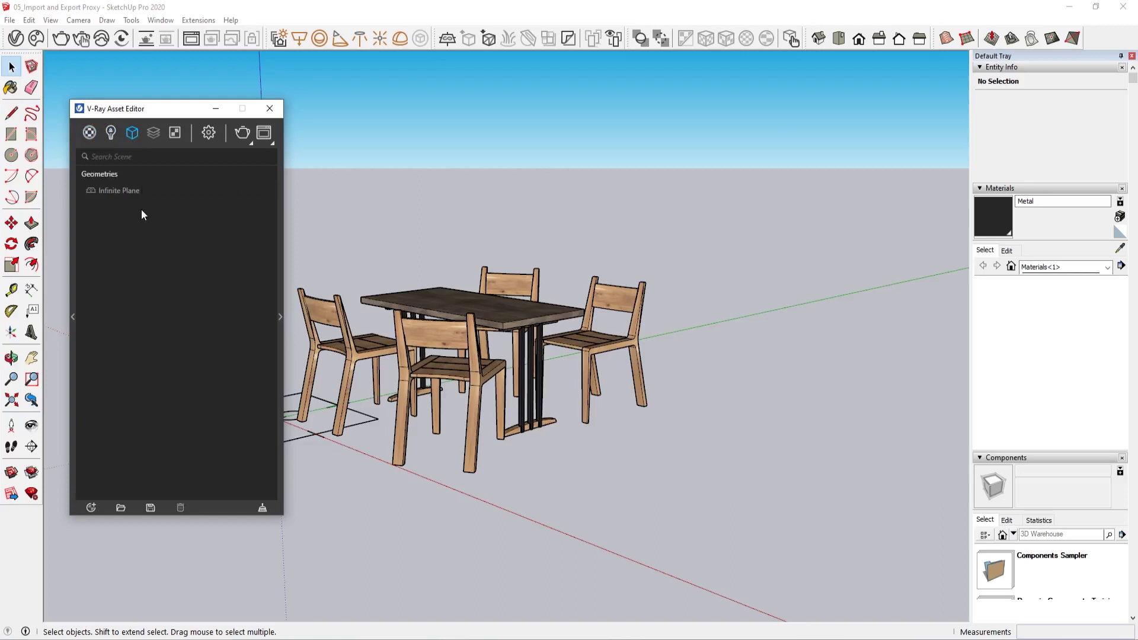
pyautogui.click(119, 190)
pyautogui.moveTo(166, 109); pyautogui.dragTo(155, 90)
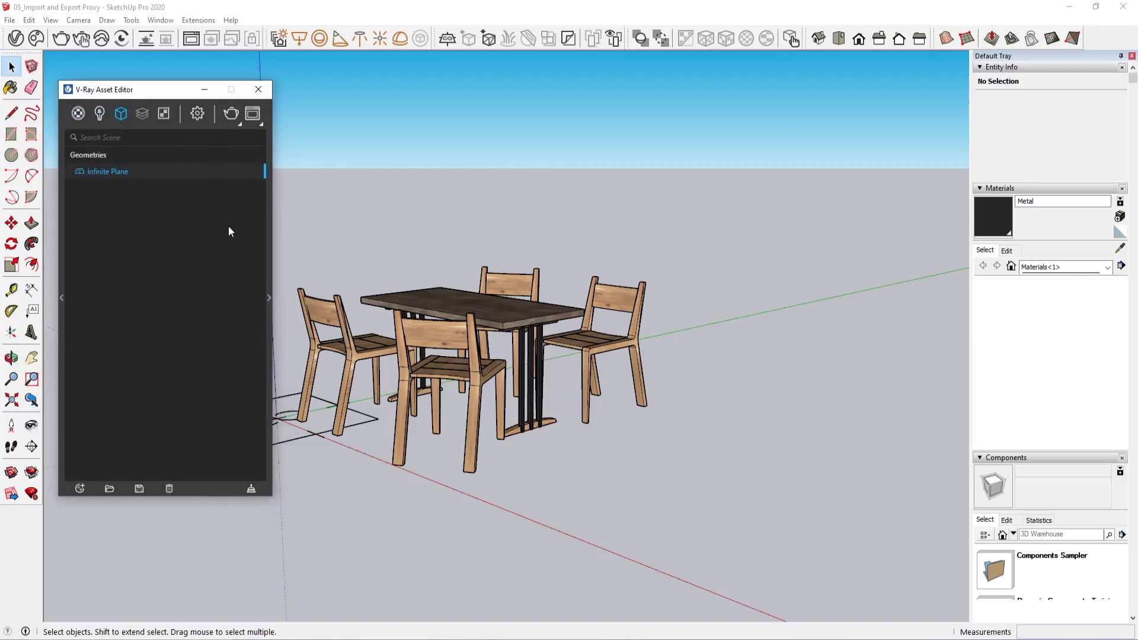
pyautogui.click(270, 238)
pyautogui.click(269, 237)
pyautogui.click(269, 237)
pyautogui.click(267, 223)
# Configure the V-Ray render settings with the CUDA engine, interactive mode on and the NVIDIA AI denoiser enabled
pyautogui.click(196, 117)
pyautogui.click(218, 157)
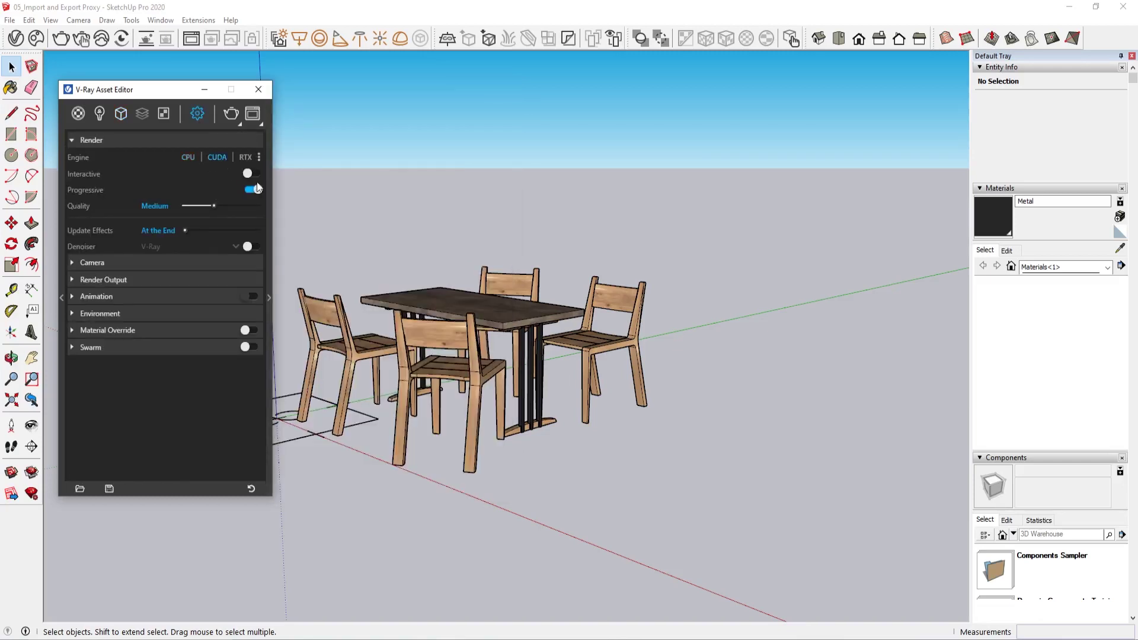
pyautogui.click(251, 173)
pyautogui.click(236, 230)
pyautogui.click(219, 265)
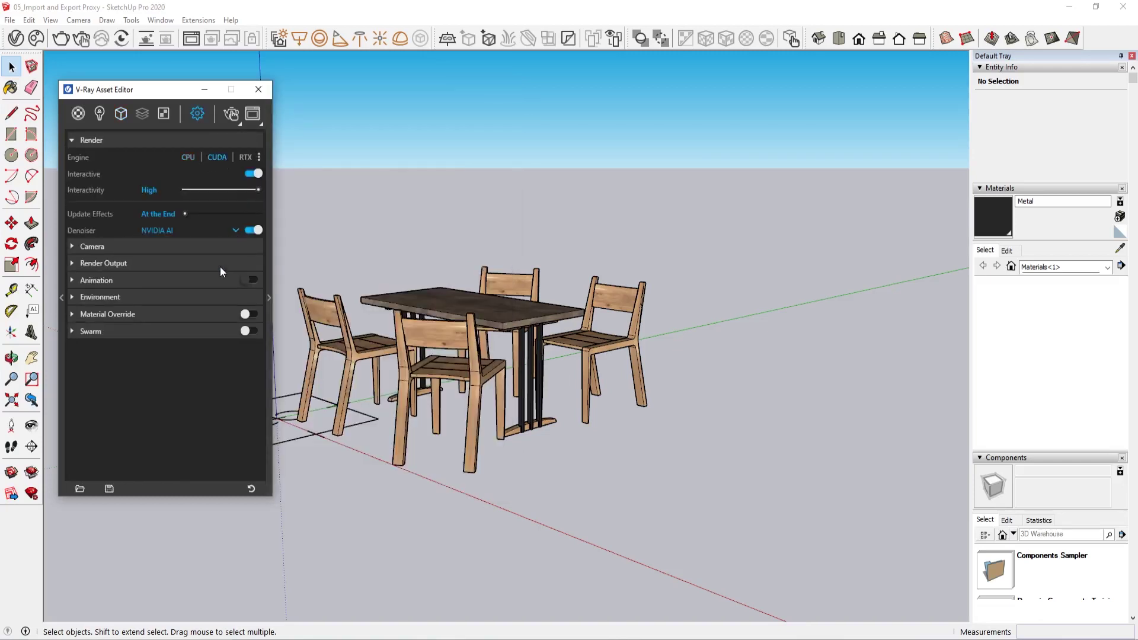
pyautogui.click(129, 246)
pyautogui.click(129, 246)
# Start the interactive render of the dining set and close the V-Ray Asset Editor
pyautogui.click(230, 114)
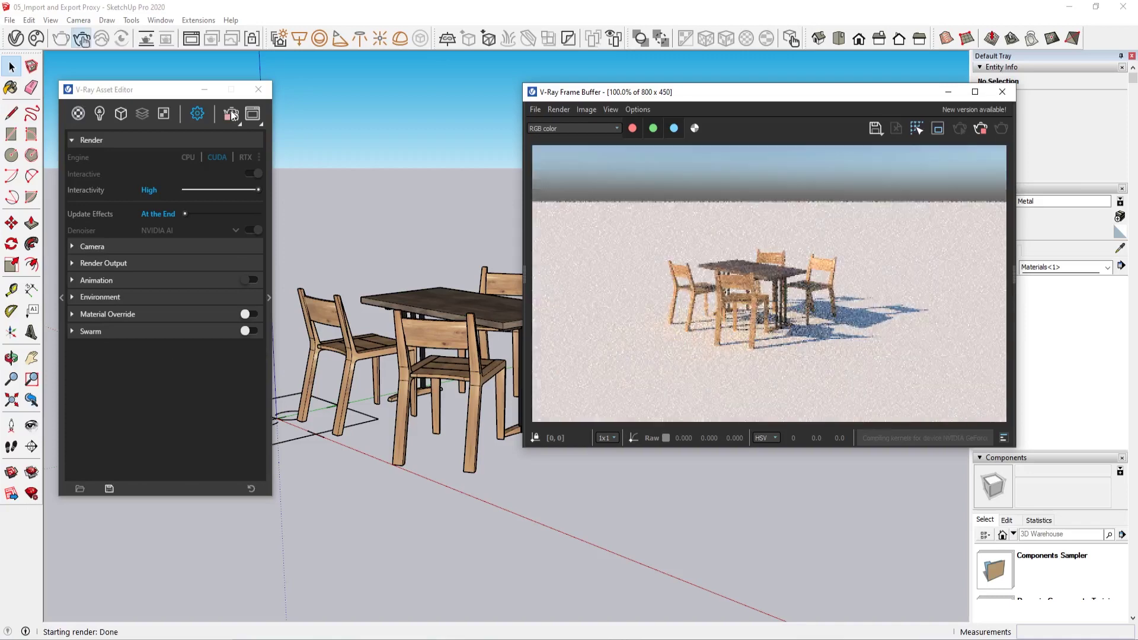
pyautogui.moveTo(142, 95); pyautogui.dragTo(138, 94)
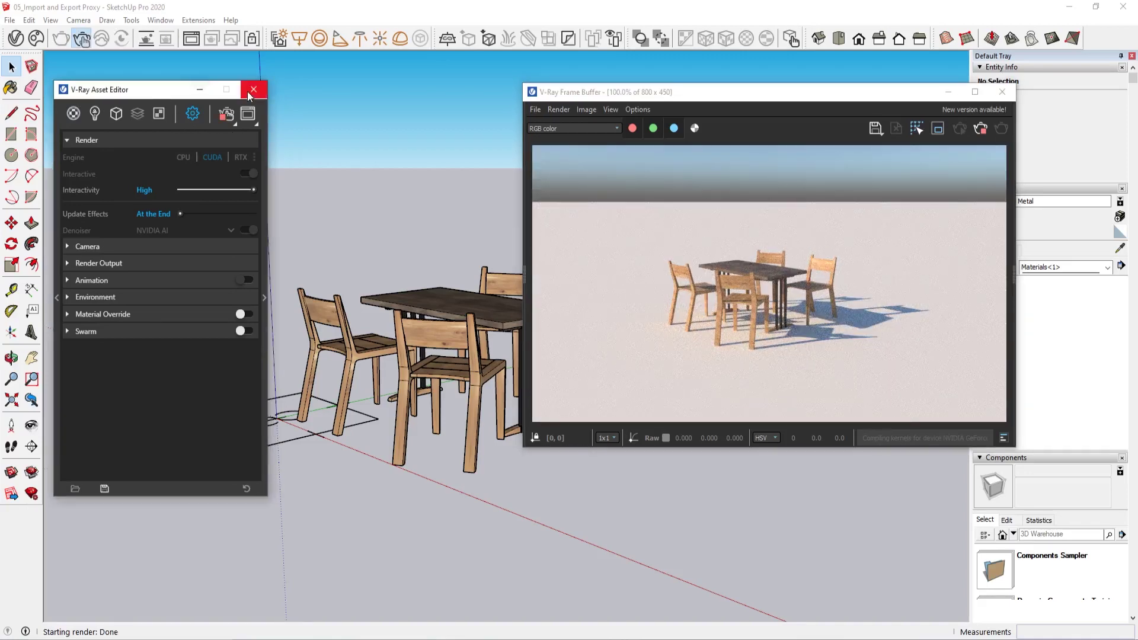
pyautogui.click(253, 90)
# Move the infinite plane up and down along the blue axis to compare its effect in the interactive render
pyautogui.moveTo(356, 216)
pyautogui.mouseDown(button='middle')
pyautogui.moveTo(64, 414)
pyautogui.moveTo(316, 406)
pyautogui.moveTo(457, 360)
pyautogui.moveTo(132, 325)
pyautogui.moveTo(304, 444)
pyautogui.mouseUp(button='middle')
pyautogui.scroll(5, 322, 460)
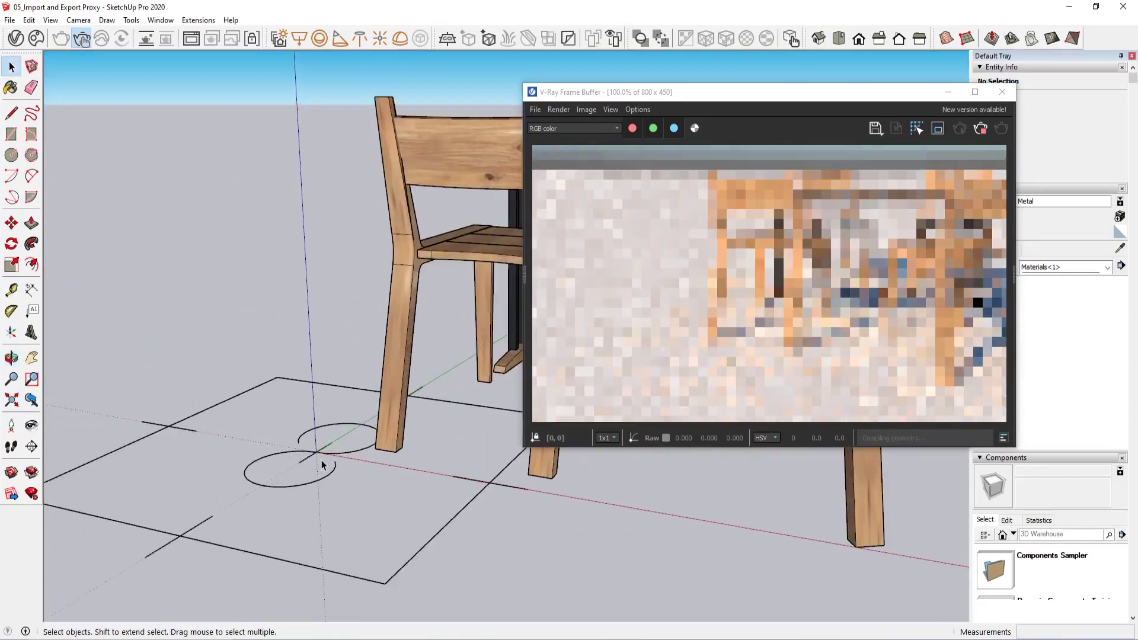
pyautogui.click(321, 463)
pyautogui.scroll(-3, 317, 461)
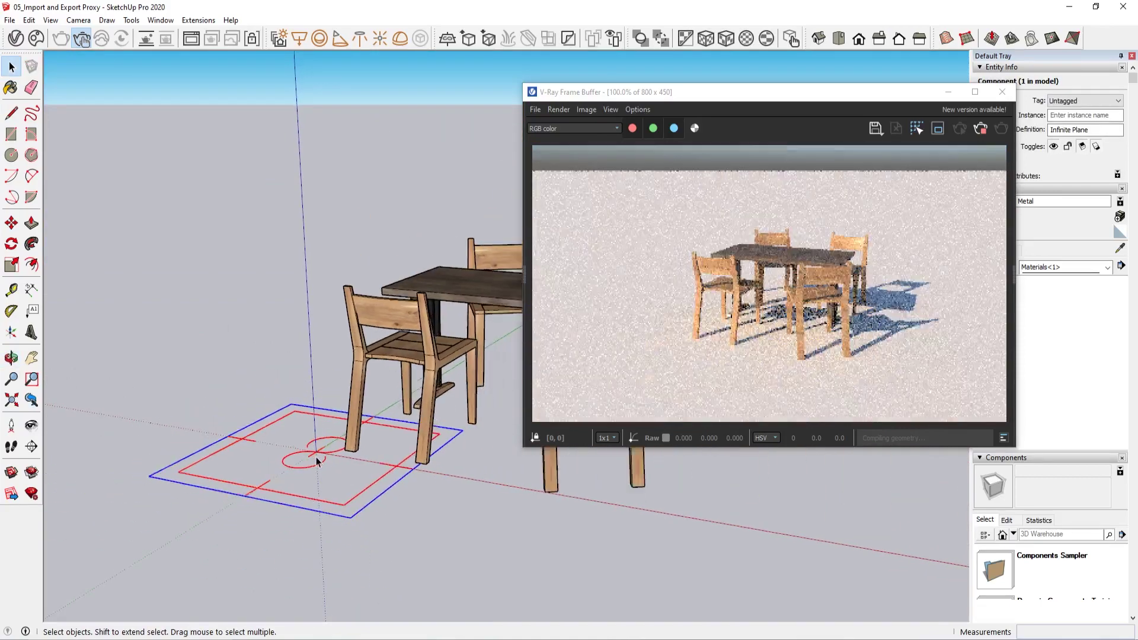
pyautogui.scroll(-3, 317, 461)
pyautogui.press('m')
pyautogui.click(314, 452)
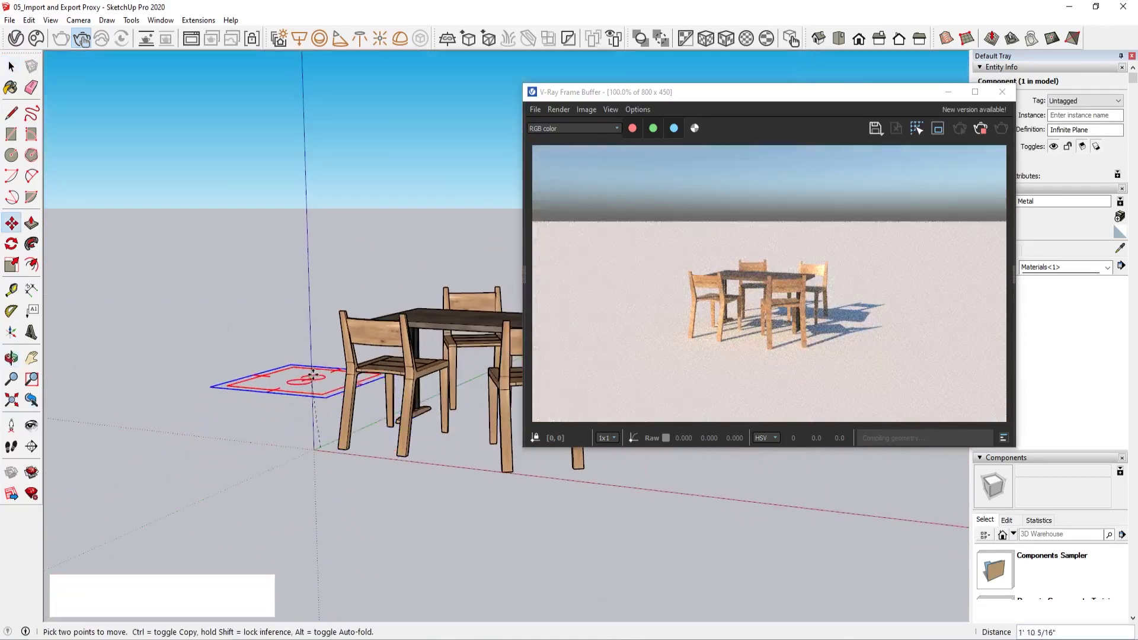
pyautogui.click(319, 331)
pyautogui.click(319, 330)
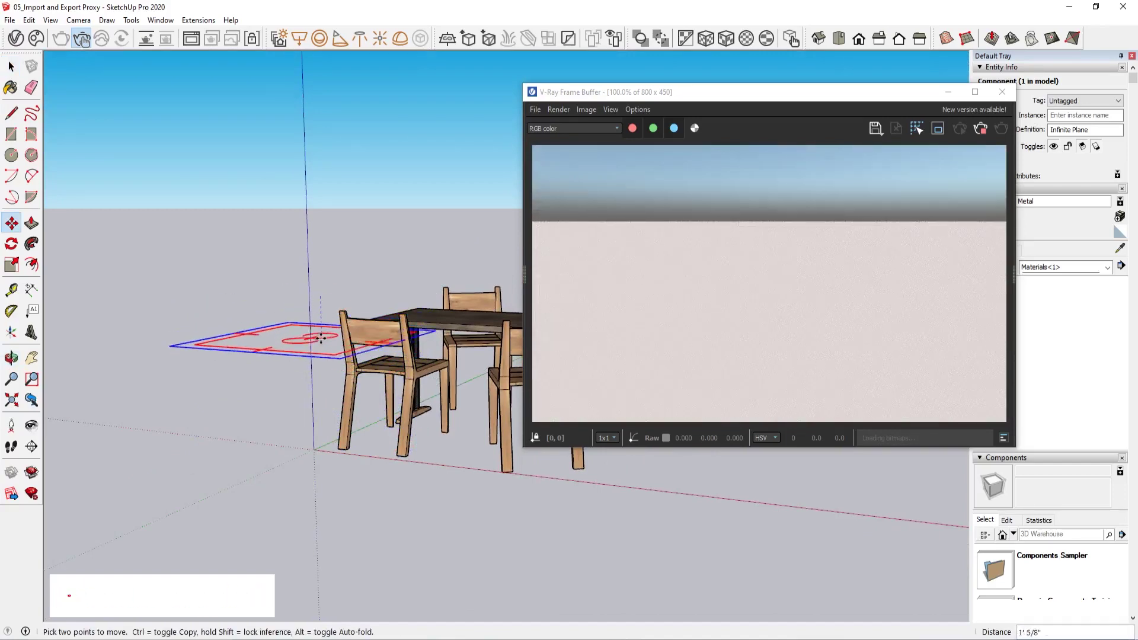
pyautogui.click(306, 380)
# Move the infinite plane below the chair legs to compare the render and undo that move
pyautogui.scroll(3, 307, 380)
pyautogui.moveTo(306, 379)
pyautogui.mouseDown(button='middle')
pyautogui.moveTo(309, 465)
pyautogui.moveTo(329, 467)
pyautogui.mouseUp(button='middle')
pyautogui.click(312, 409)
pyautogui.click(314, 455)
pyautogui.press('space')
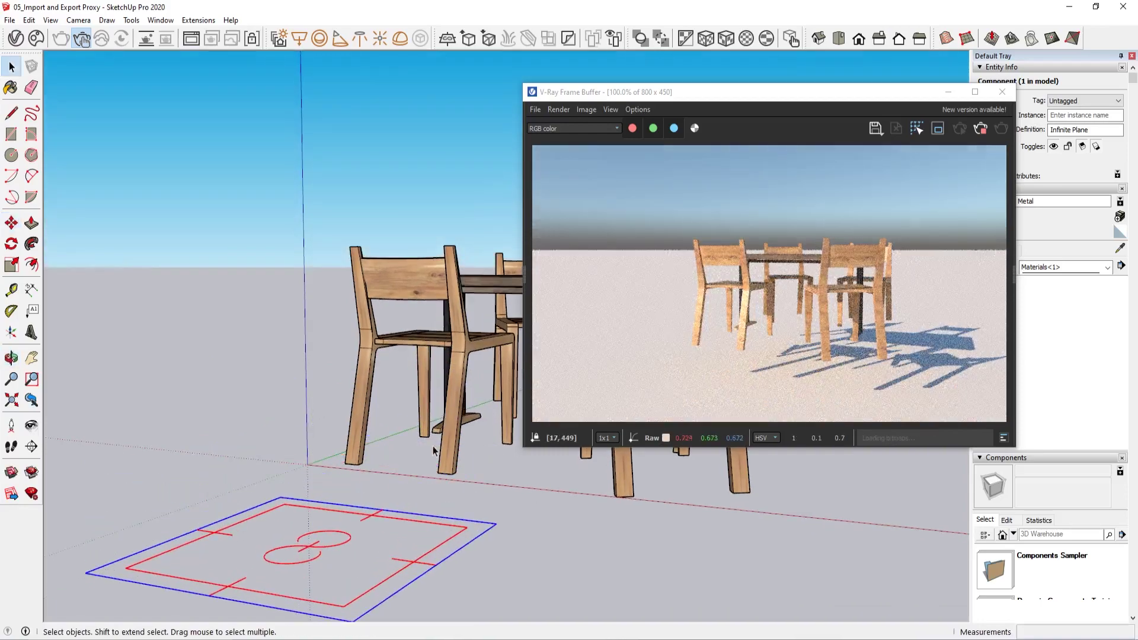
pyautogui.hotkey('ctrl', 'z')
pyautogui.click(284, 323)
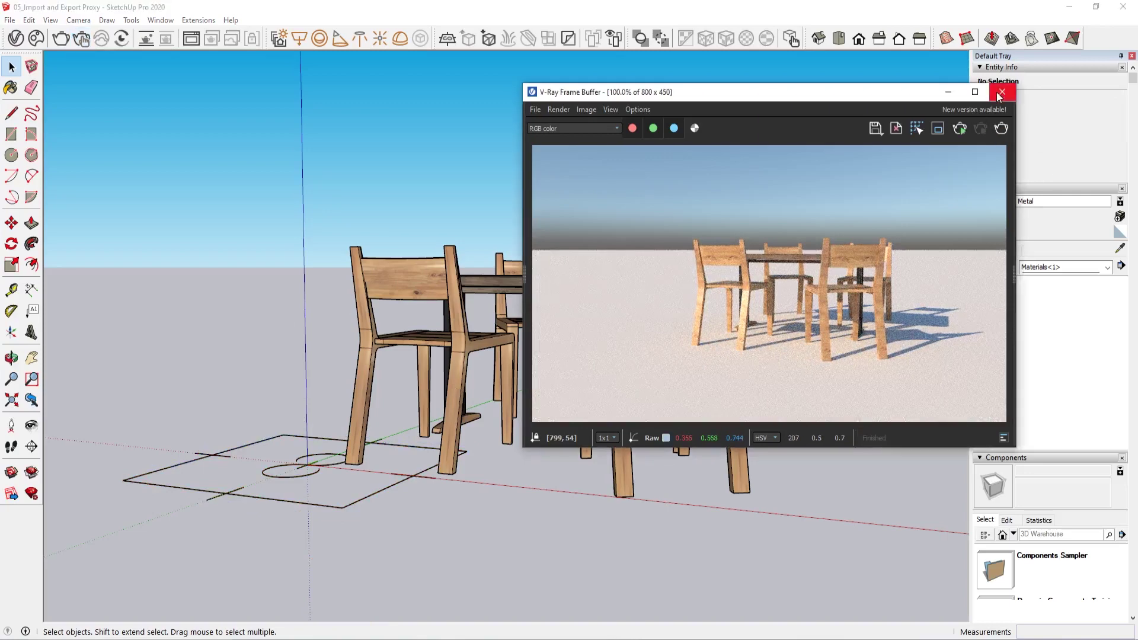
# Close the render window and delete the infinite plane from the scene's V-Ray geometries
pyautogui.click(1001, 91)
pyautogui.click(15, 38)
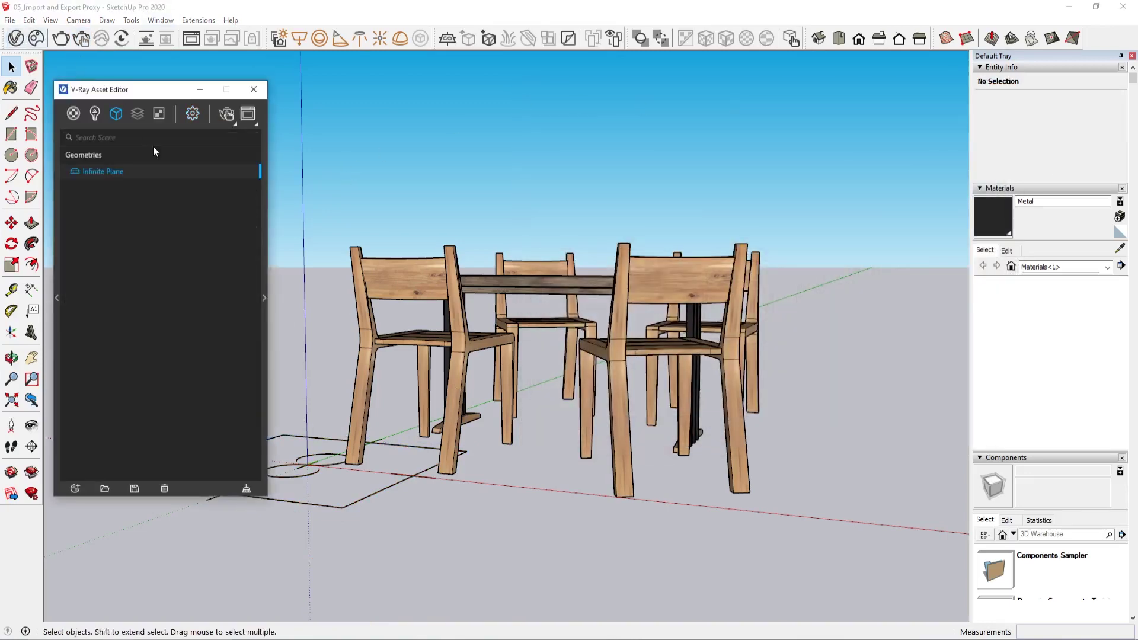
pyautogui.rightClick(143, 172)
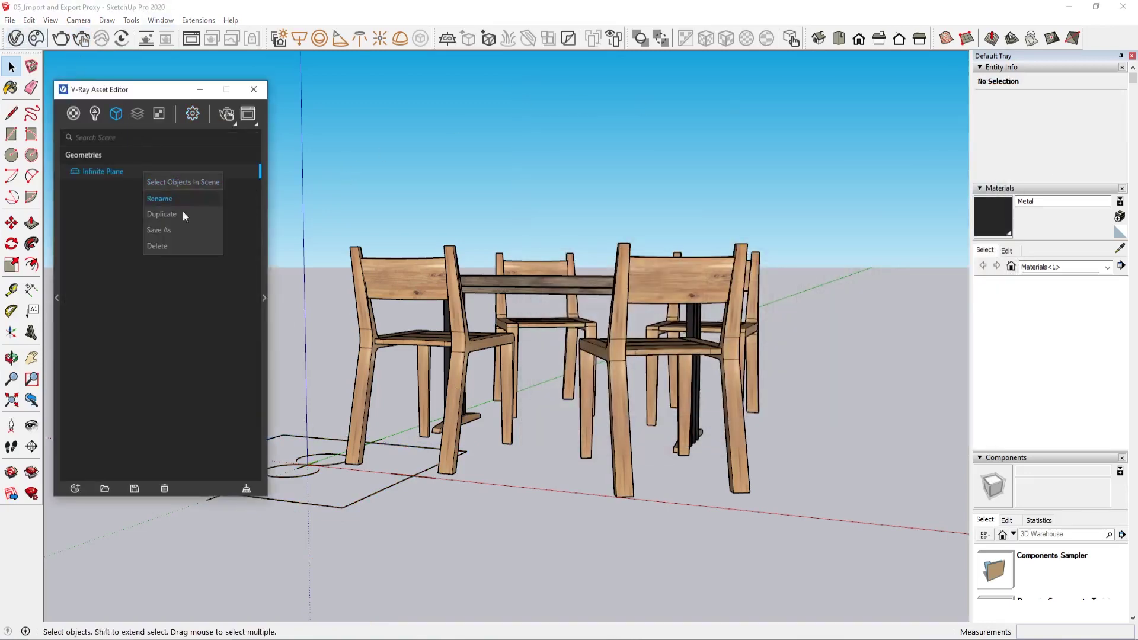
pyautogui.click(184, 246)
pyautogui.click(599, 327)
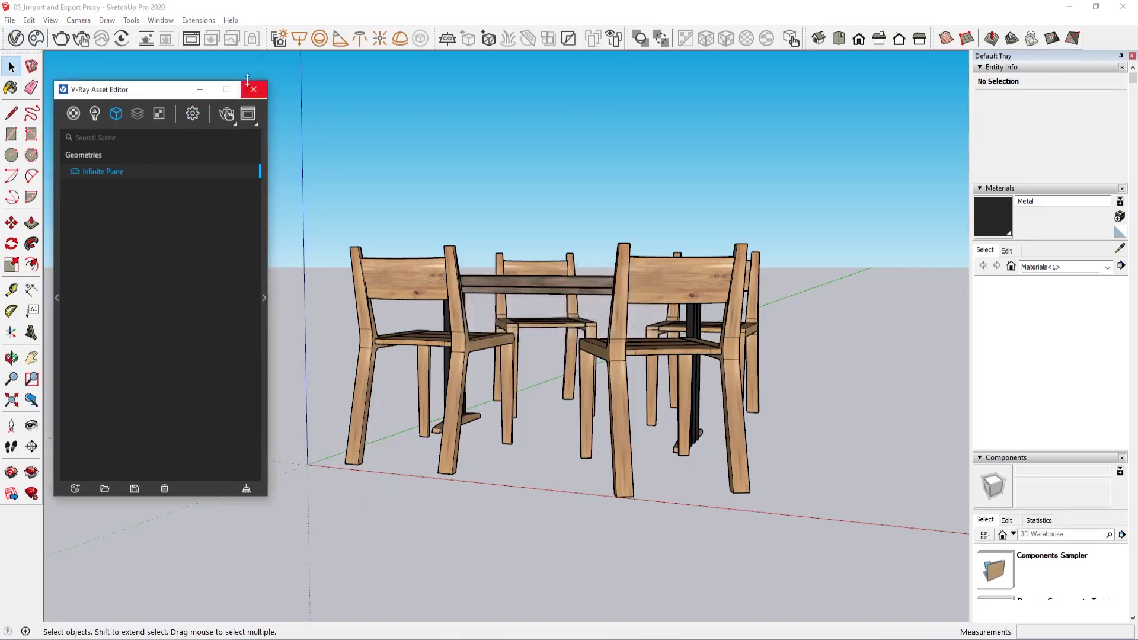
pyautogui.click(254, 90)
pyautogui.moveTo(533, 332); pyautogui.dragTo(604, 468, button='middle')
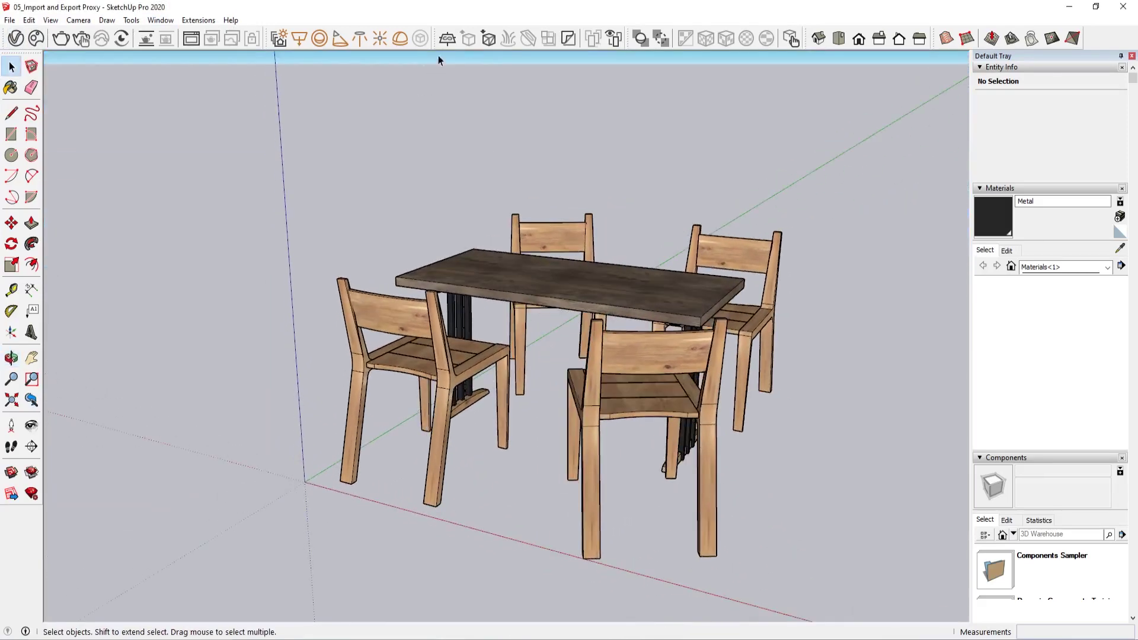
pyautogui.moveTo(496, 228); pyautogui.dragTo(500, 325, button='middle')
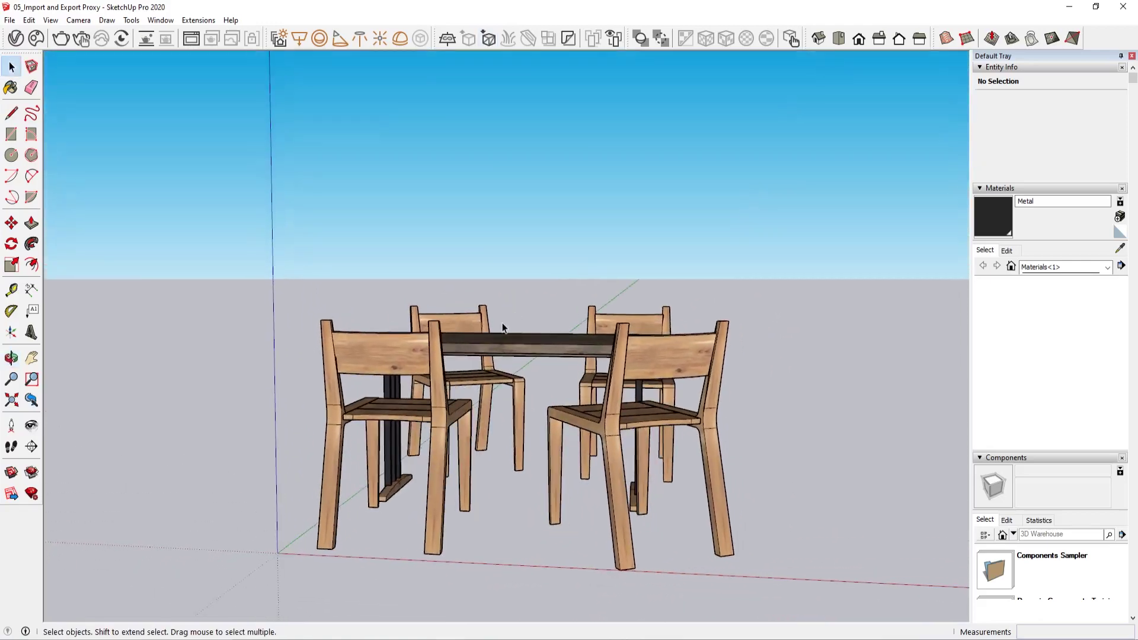
pyautogui.click(499, 335)
pyautogui.click(541, 283)
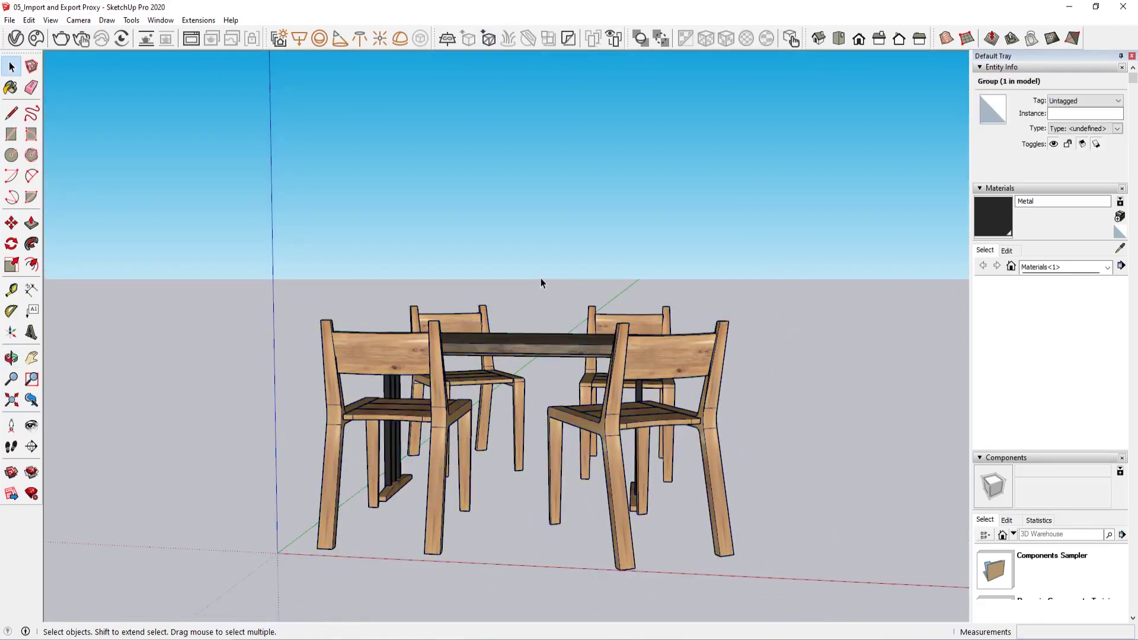
pyautogui.moveTo(541, 283); pyautogui.dragTo(170, 330, button='middle')
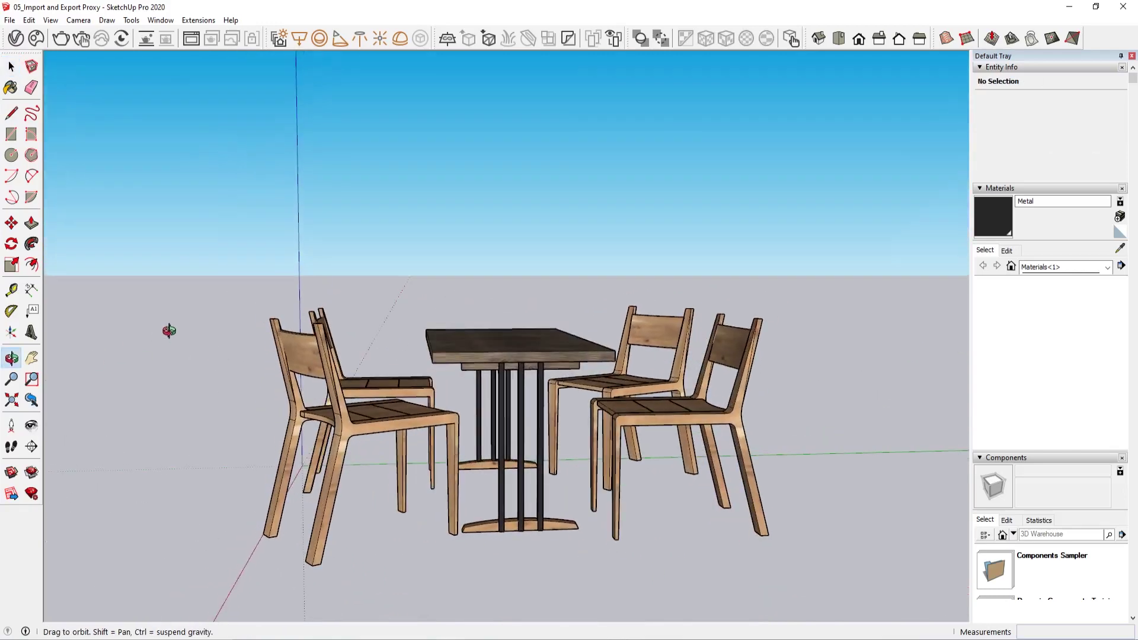
# Copy the dining set group along the green axis and multiply the copy into a line of seven sets
pyautogui.scroll(-3, 379, 376)
pyautogui.moveTo(375, 381); pyautogui.dragTo(380, 421, button='middle')
pyautogui.click(380, 421)
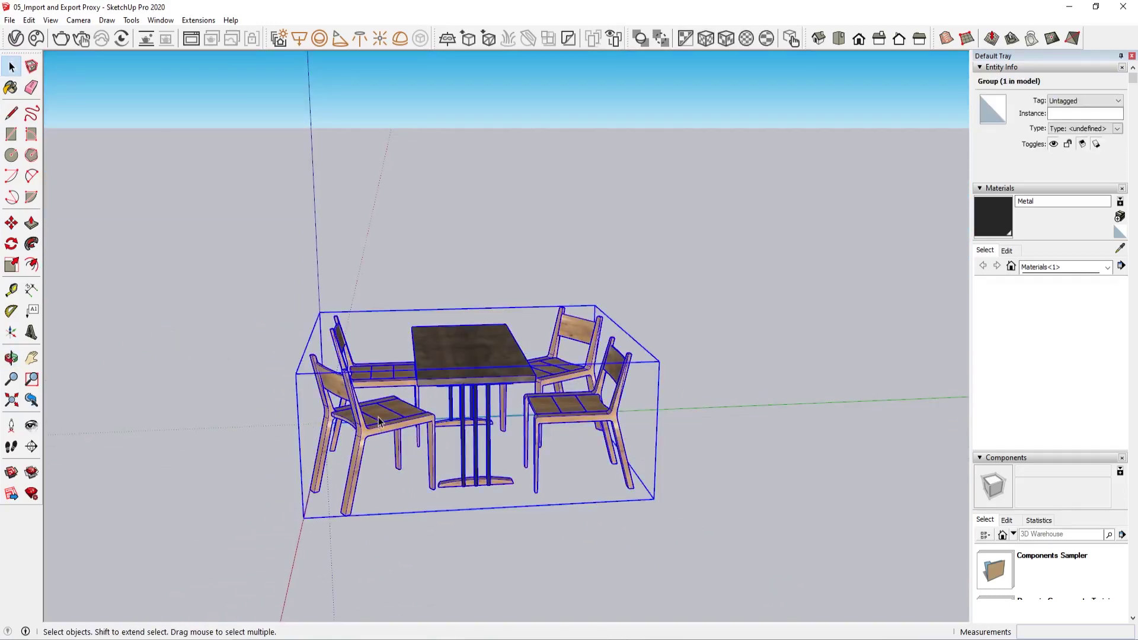
pyautogui.press('m')
pyautogui.press('ctrl')
pyautogui.click(302, 514)
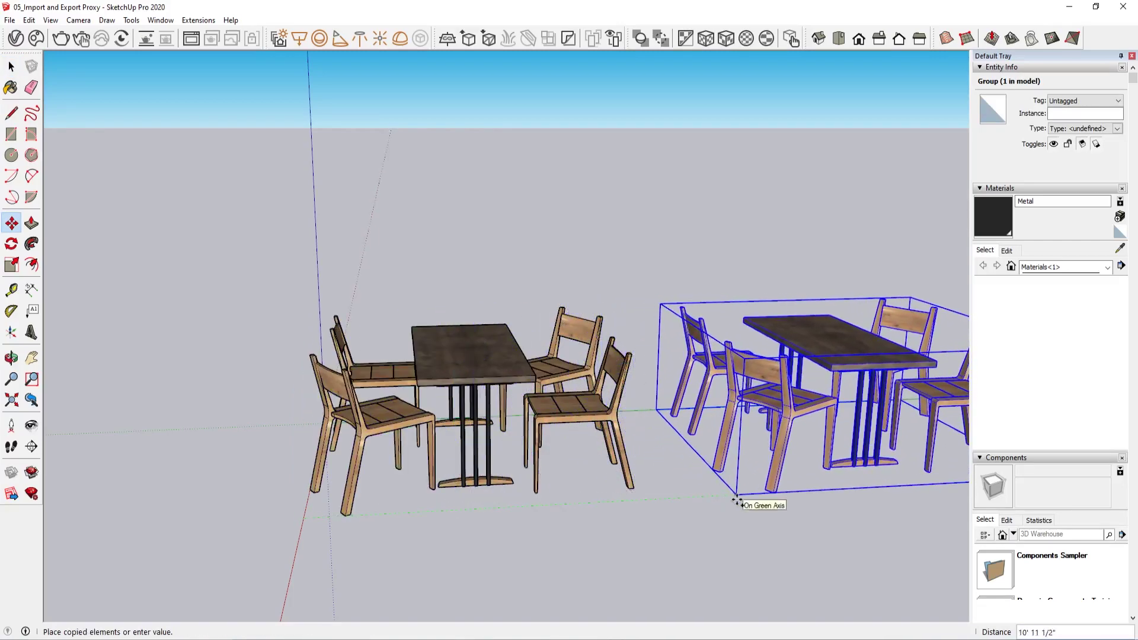
pyautogui.press('Return')
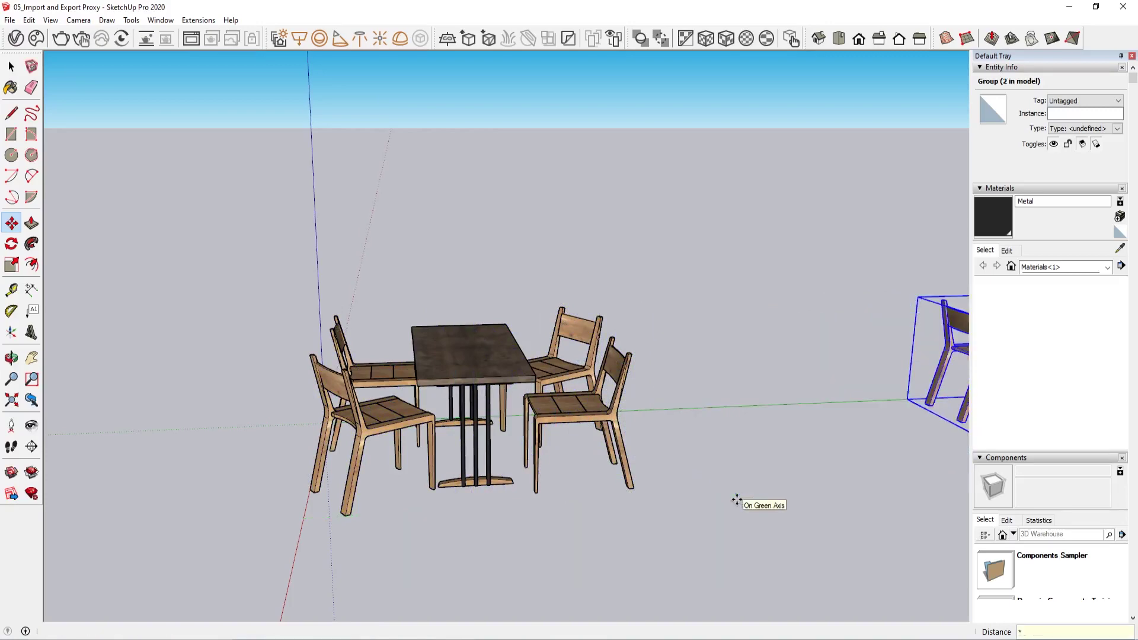
pyautogui.press('Return')
# Copy the whole line of seven dining sets along the red axis and multiply it into a grid of eleven lines
pyautogui.scroll(-3, 736, 499)
pyautogui.moveTo(672, 481); pyautogui.dragTo(883, 468, button='middle')
pyautogui.scroll(-3, 617, 362)
pyautogui.moveTo(618, 362); pyautogui.dragTo(497, 480, button='middle')
pyautogui.press('space')
pyautogui.moveTo(713, 155); pyautogui.dragTo(624, 218)
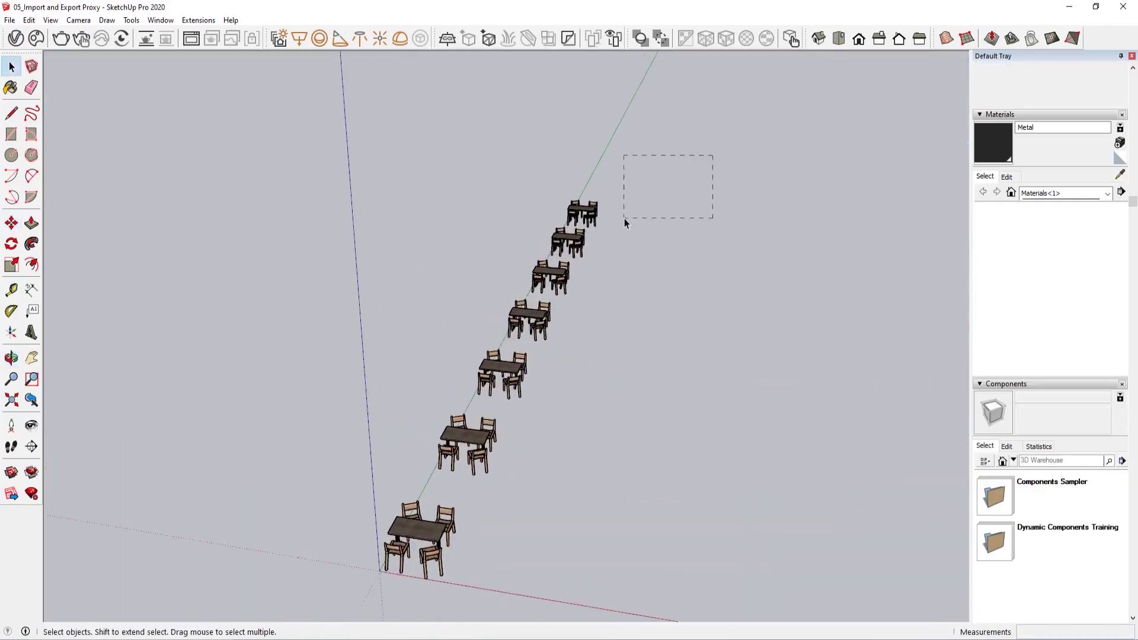
pyautogui.moveTo(384, 568); pyautogui.dragTo(383, 569)
pyautogui.moveTo(569, 485); pyautogui.dragTo(592, 455, button='middle')
pyautogui.press('m')
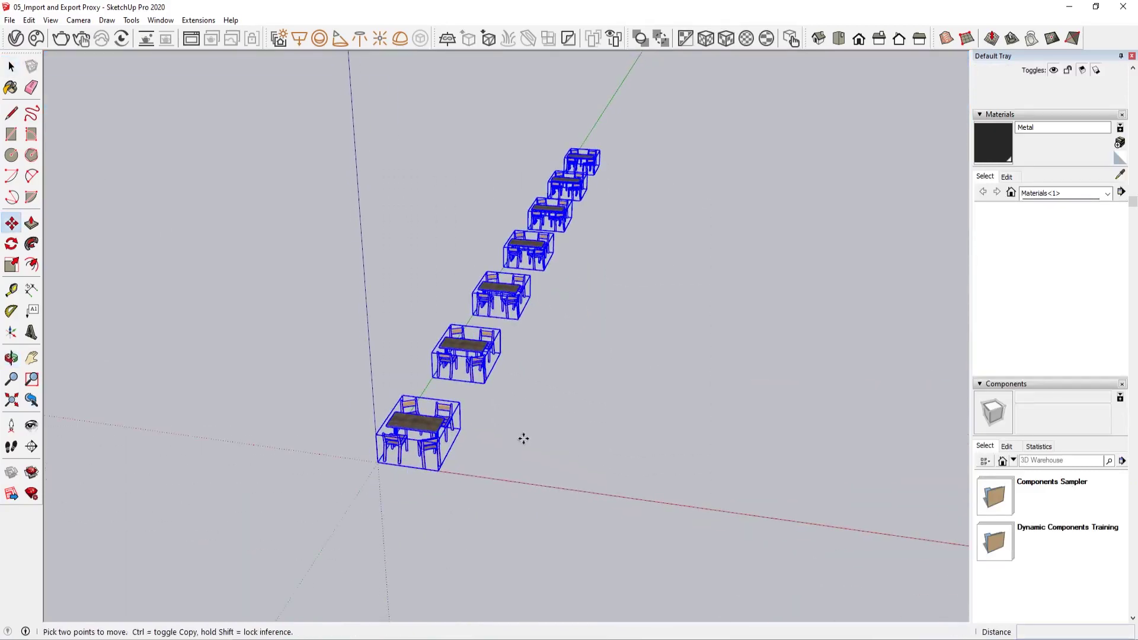
pyautogui.click(524, 439)
pyautogui.press('ctrl')
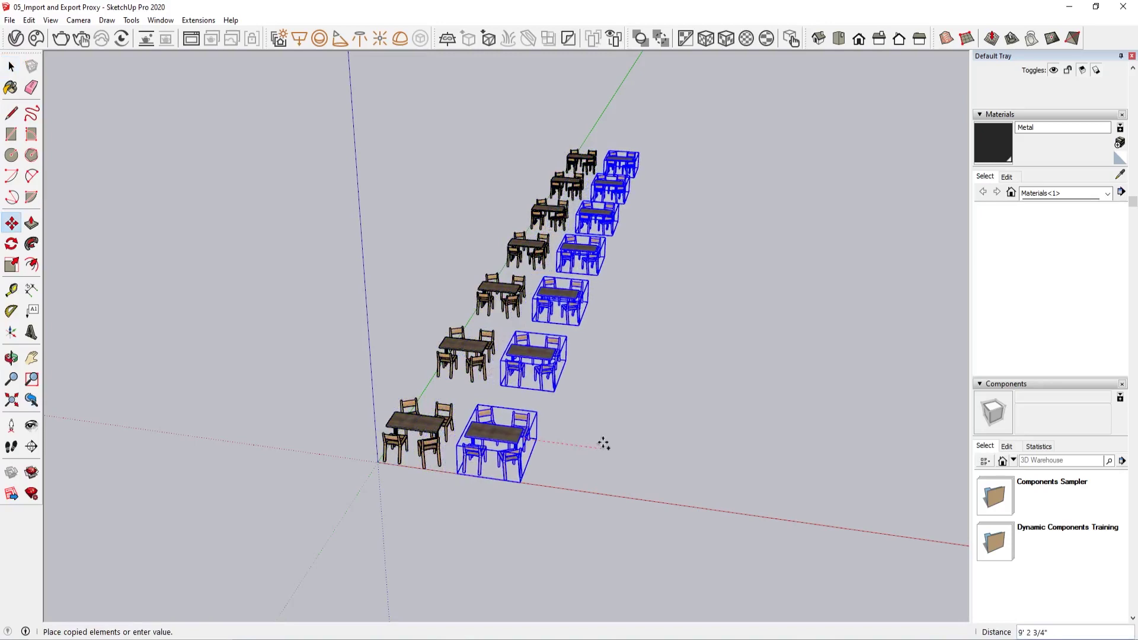
pyautogui.press('Return')
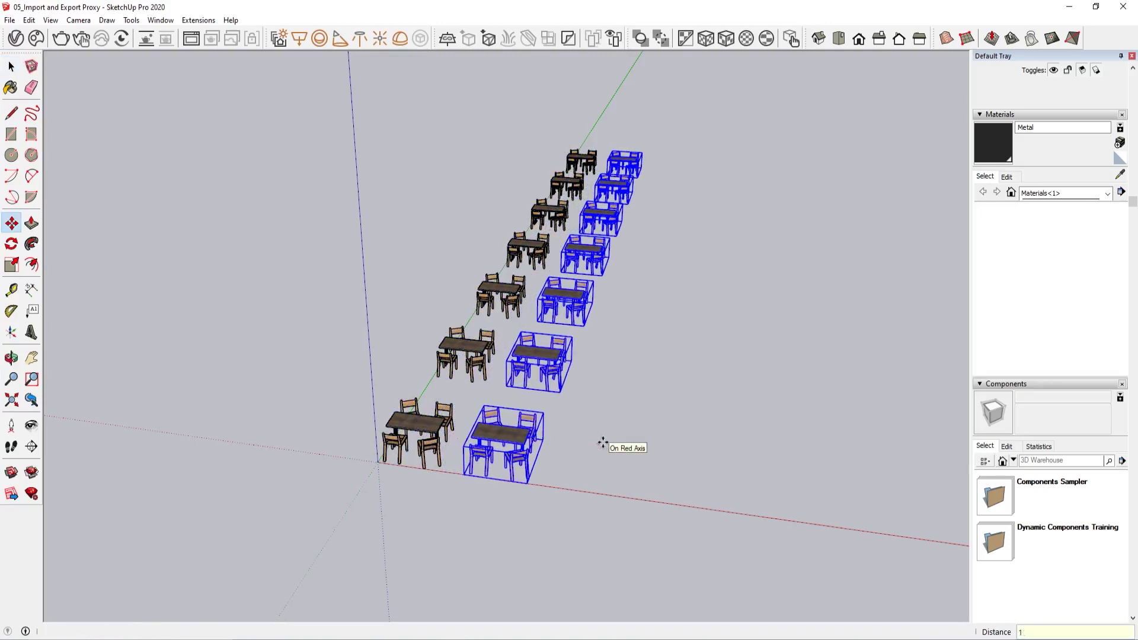
pyautogui.press('Return')
pyautogui.moveTo(602, 443); pyautogui.dragTo(749, 474, button='middle')
pyautogui.click(763, 477)
# Examine the grid of dining sets from several angles and distances
pyautogui.moveTo(719, 432); pyautogui.dragTo(517, 387, button='middle')
pyautogui.scroll(2, 517, 386)
pyautogui.moveTo(278, 217); pyautogui.dragTo(433, 274, button='middle')
pyautogui.moveTo(555, 370); pyautogui.dragTo(516, 375, button='middle')
pyautogui.moveTo(752, 434); pyautogui.dragTo(664, 366, button='middle')
pyautogui.moveTo(499, 266); pyautogui.dragTo(512, 296, button='middle')
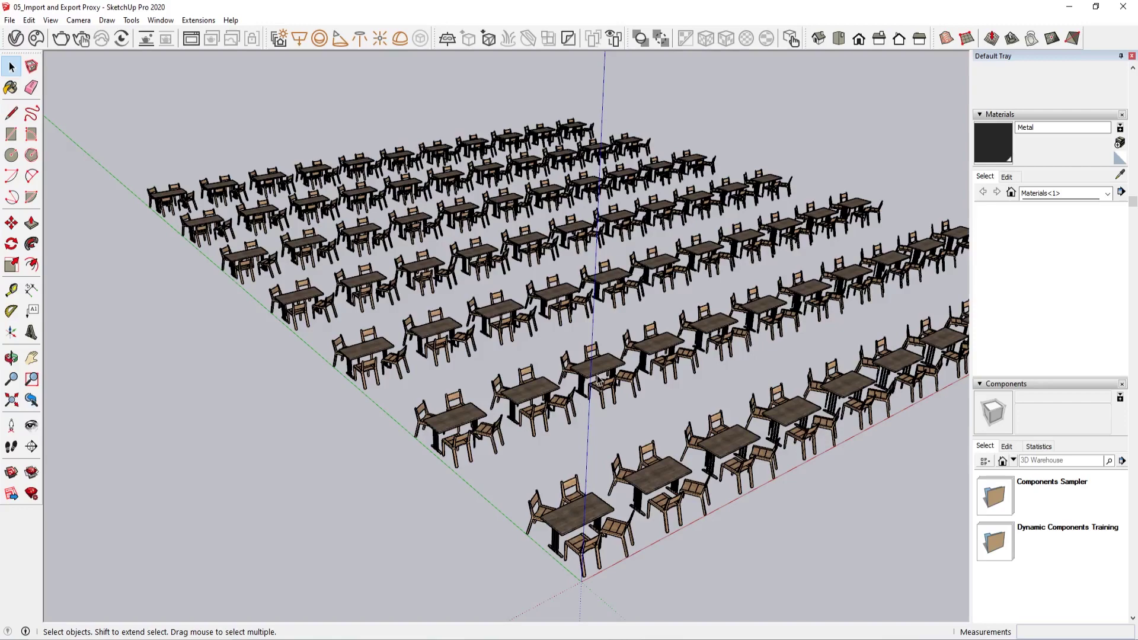
pyautogui.moveTo(772, 380); pyautogui.dragTo(768, 453, button='middle')
pyautogui.scroll(-3, 706, 413)
pyautogui.moveTo(657, 467); pyautogui.dragTo(633, 500, button='middle')
pyautogui.scroll(-2, 559, 451)
pyautogui.scroll(1, 568, 450)
pyautogui.keyDown('shift'); pyautogui.moveTo(613, 461); pyautogui.dragTo(556, 405, button='middle'); pyautogui.keyUp('shift')
pyautogui.scroll(-2, 538, 391)
# Delete all copied lines of dining sets, keeping only the original line along the green axis
pyautogui.moveTo(832, 143); pyautogui.dragTo(826, 99, button='middle')
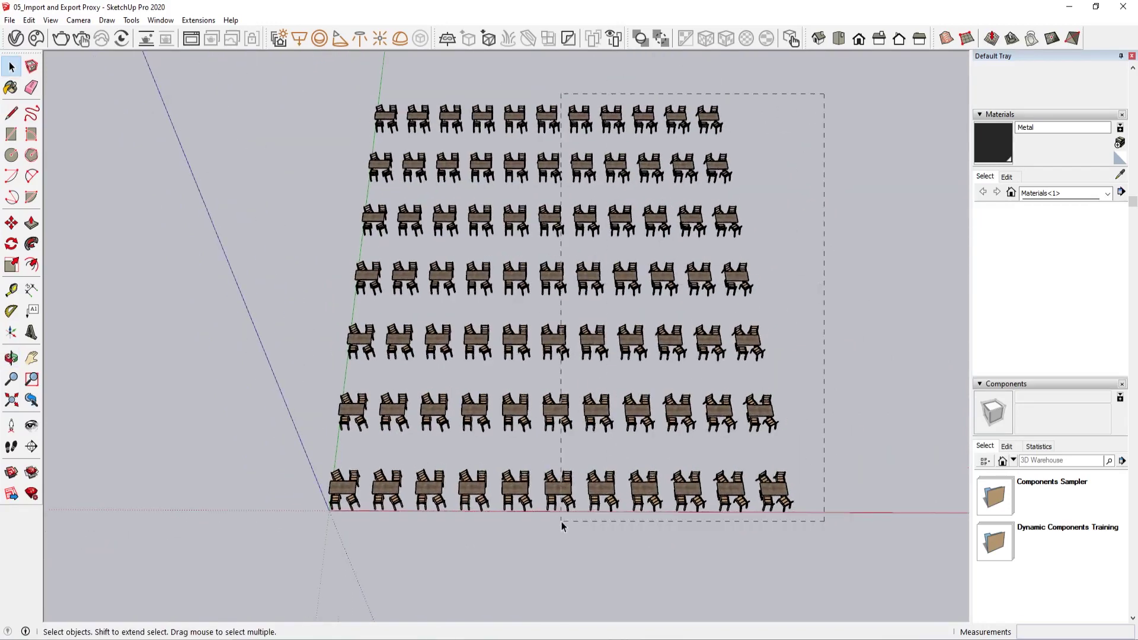
pyautogui.moveTo(392, 527); pyautogui.dragTo(389, 528)
pyautogui.press('Delete')
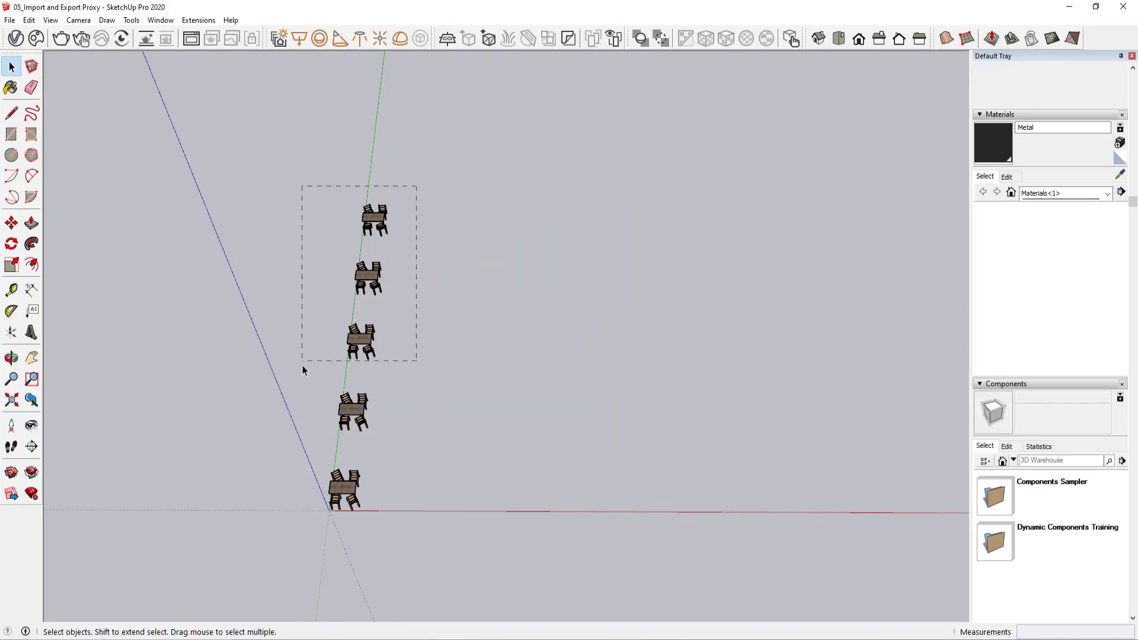
# Delete the remaining copied dining sets, keeping only the original set at the origin
pyautogui.moveTo(296, 432); pyautogui.dragTo(296, 431)
pyautogui.press('Delete')
pyautogui.scroll(8, 331, 511)
pyautogui.moveTo(391, 490); pyautogui.dragTo(507, 447, button='middle')
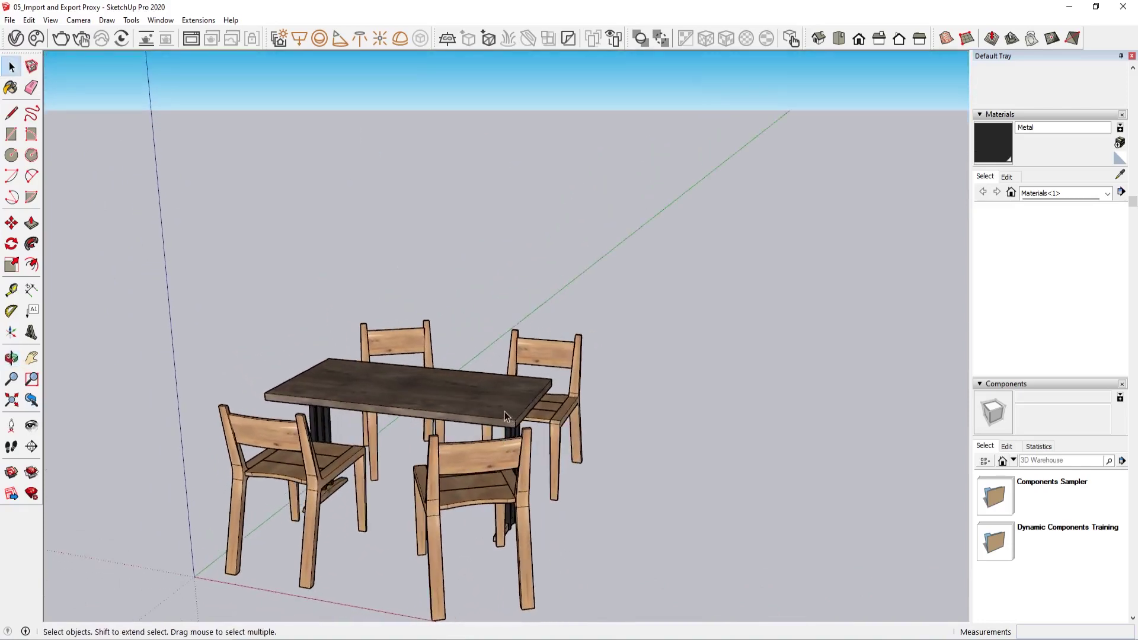
pyautogui.moveTo(378, 342); pyautogui.dragTo(459, 325, button='middle')
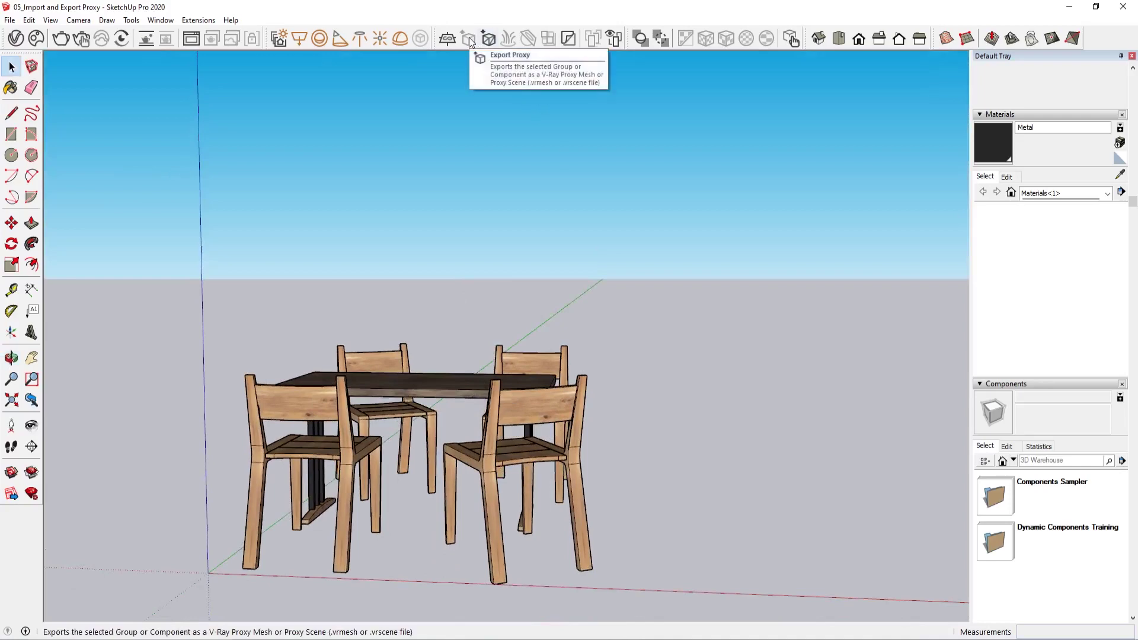
# Examine the dining set group and its contents from several angles
pyautogui.click(369, 410)
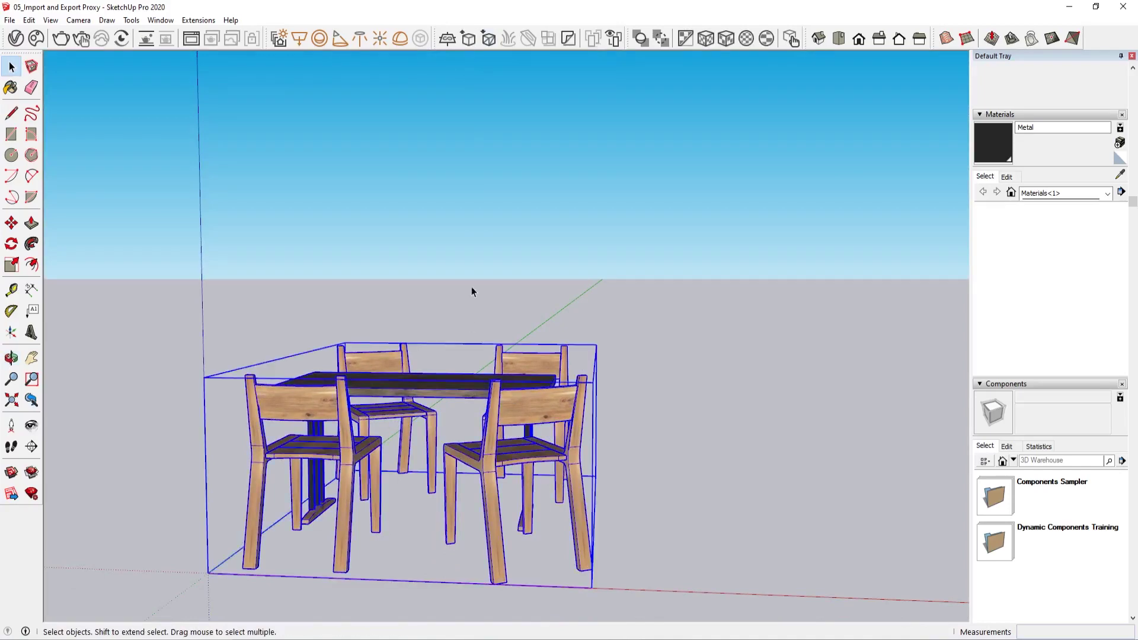
pyautogui.moveTo(411, 359); pyautogui.dragTo(348, 398, button='middle')
pyautogui.click(394, 405)
pyautogui.click(401, 395)
pyautogui.moveTo(295, 339); pyautogui.dragTo(397, 407, button='middle')
pyautogui.doubleClick(397, 408)
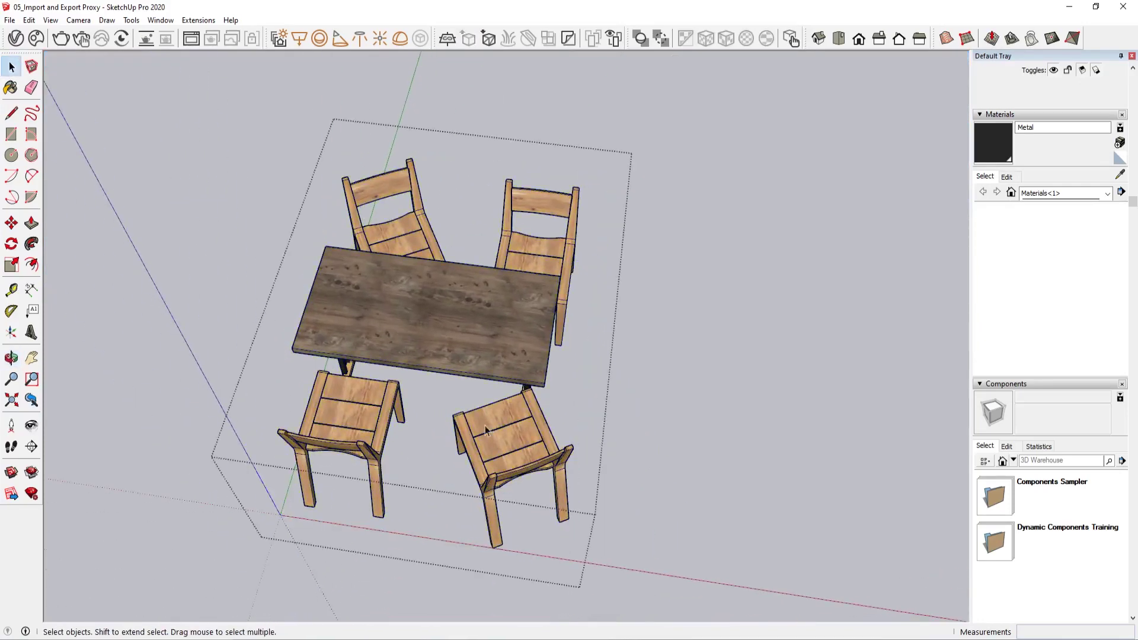
pyautogui.moveTo(484, 426); pyautogui.dragTo(681, 237, button='middle')
pyautogui.click(463, 290)
pyautogui.click(622, 172)
pyautogui.doubleClick(595, 374)
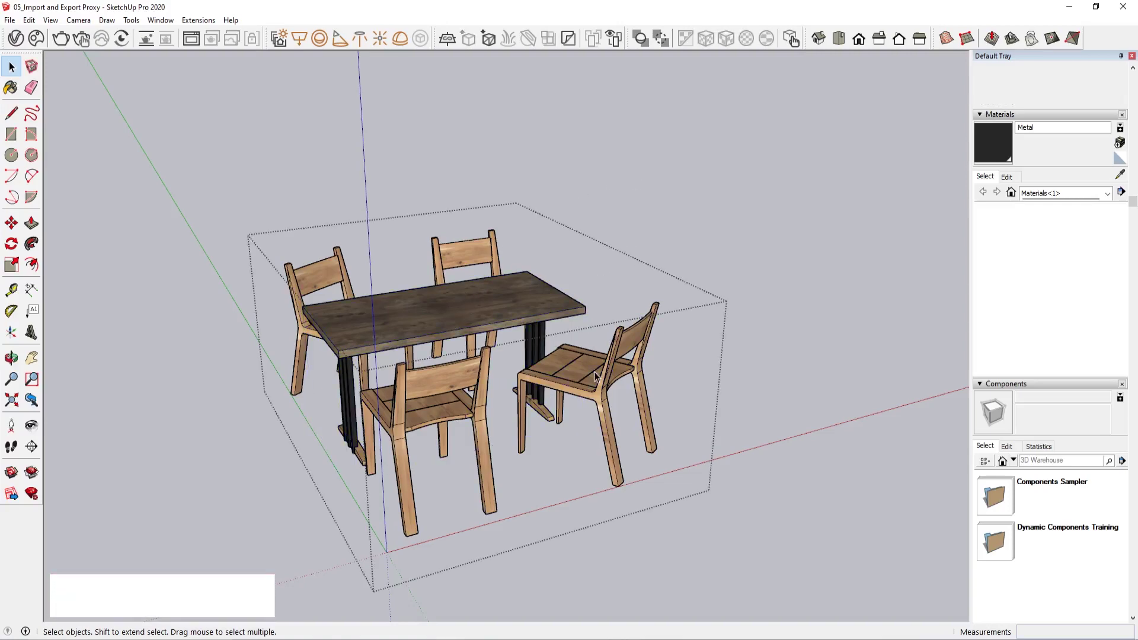
pyautogui.click(564, 387)
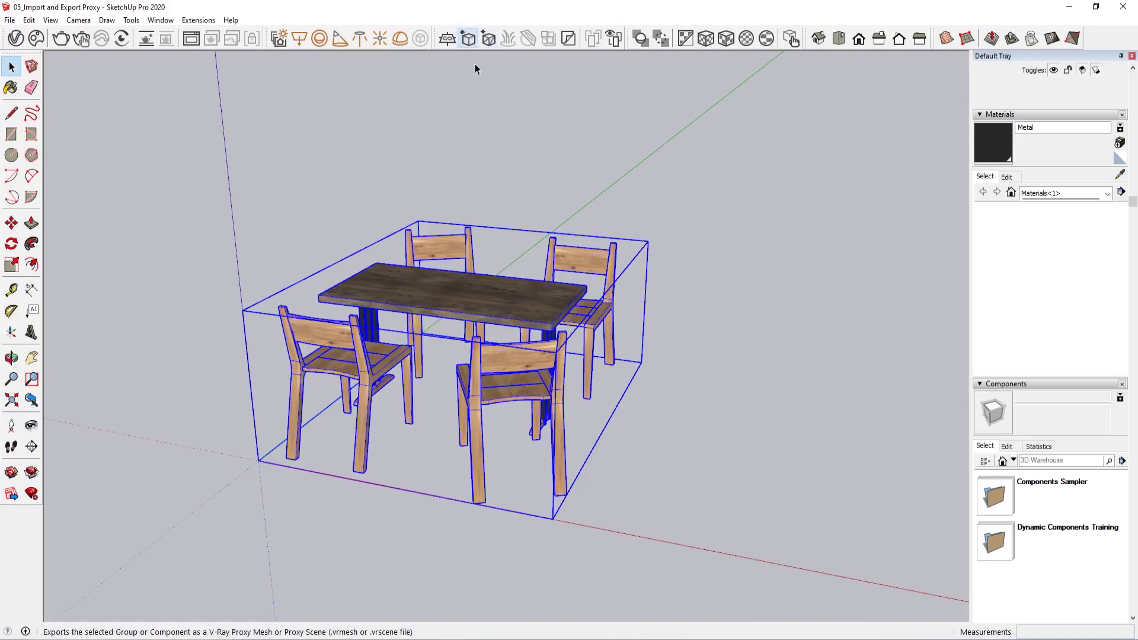
pyautogui.moveTo(496, 251); pyautogui.dragTo(121, 122)
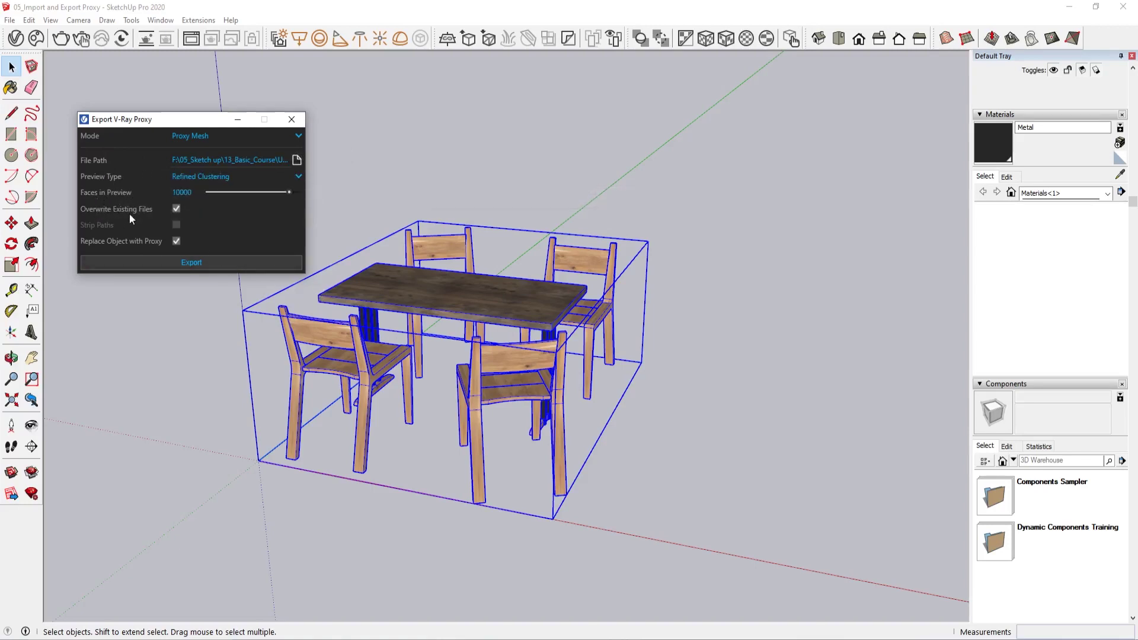
pyautogui.moveTo(131, 219)
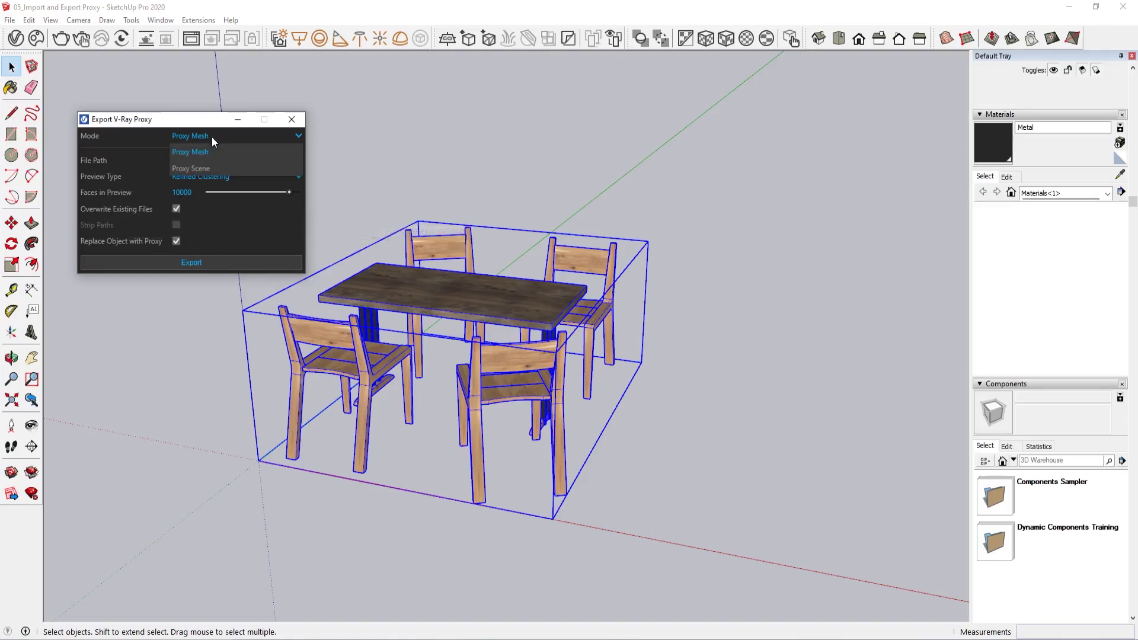
pyautogui.click(291, 120)
# Copy the dining set along the red axis, leaving a gap beside the original
pyautogui.click(353, 230)
pyautogui.moveTo(340, 272); pyautogui.dragTo(405, 319, button='middle')
pyautogui.scroll(-2, 458, 350)
pyautogui.click(458, 350)
pyautogui.scroll(-1, 459, 354)
pyautogui.press('m')
pyautogui.press('ctrl')
pyautogui.click(302, 429)
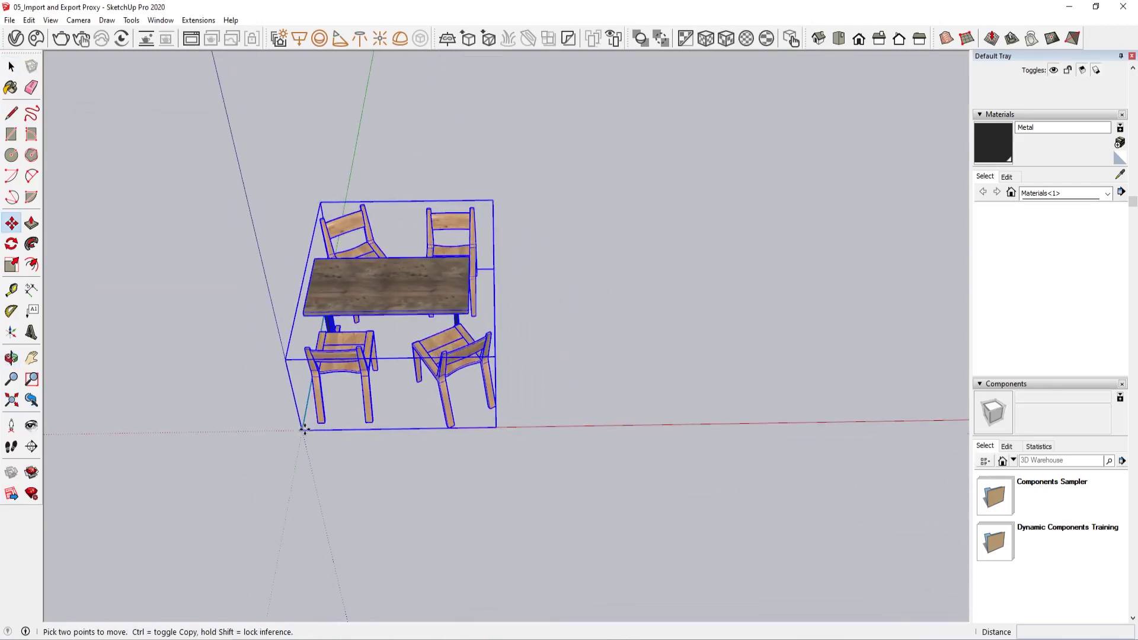
pyautogui.click(579, 429)
# Add another copy of the dining set along the red axis to form a row of three
pyautogui.keyDown('shift'); pyautogui.moveTo(530, 422); pyautogui.dragTo(323, 395, button='middle'); pyautogui.keyUp('shift')
pyautogui.click(371, 398)
pyautogui.press('ctrl')
pyautogui.click(634, 395)
pyautogui.press('space')
pyautogui.click(574, 423)
pyautogui.moveTo(570, 418); pyautogui.dragTo(481, 282, button='middle')
# Open the V-Ray proxy export for the middle dining set, keeping the Proxy Mesh mode
pyautogui.click(474, 287)
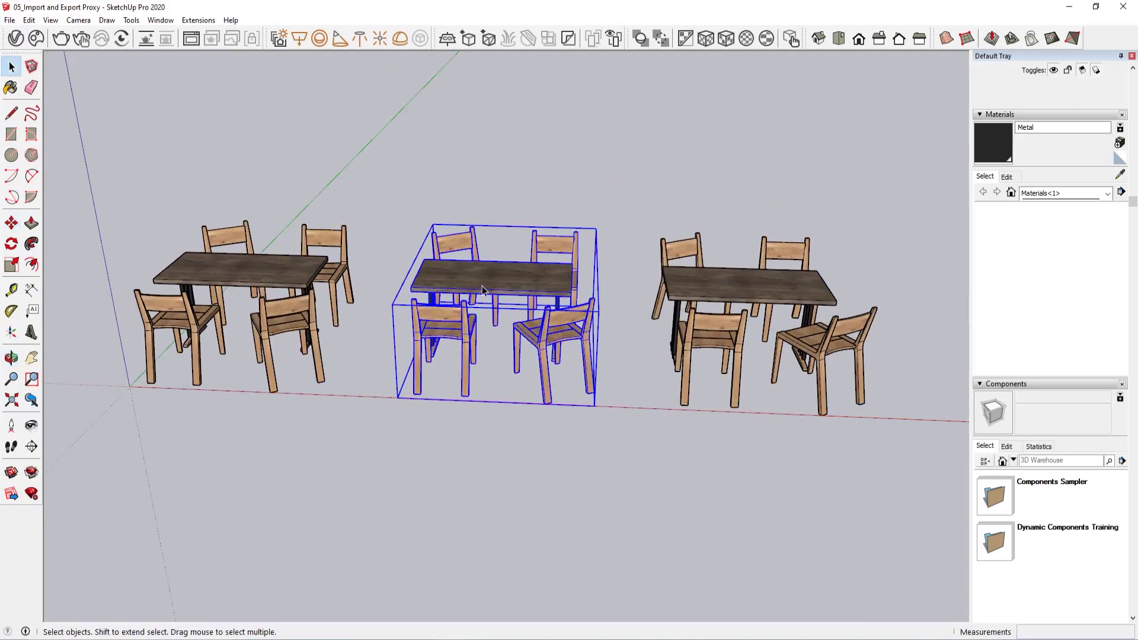
pyautogui.click(467, 42)
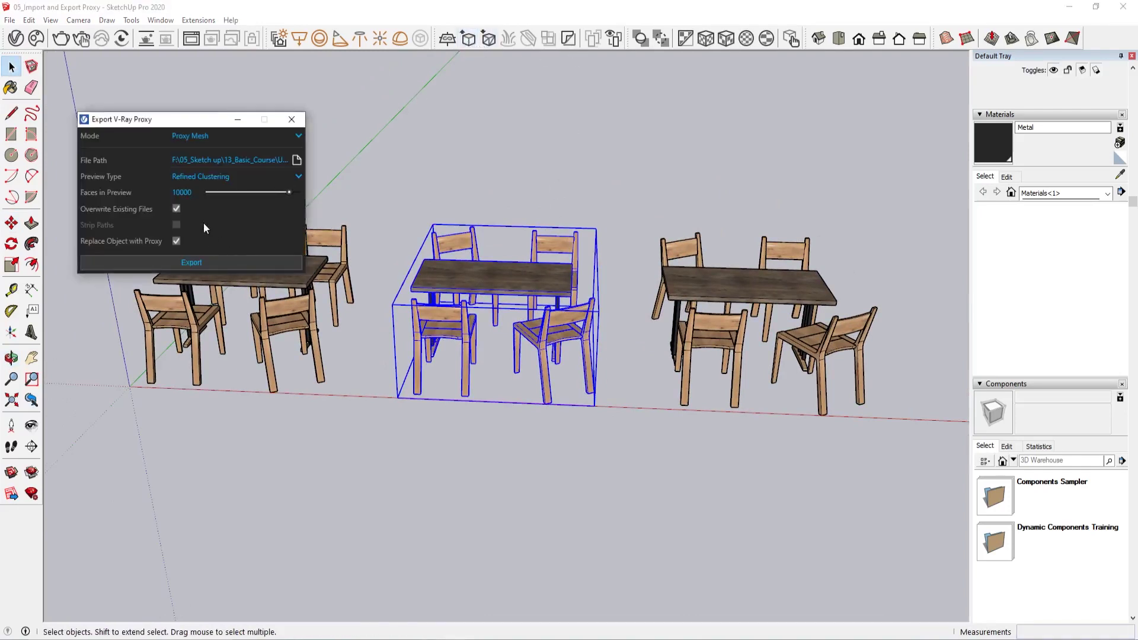
pyautogui.click(244, 138)
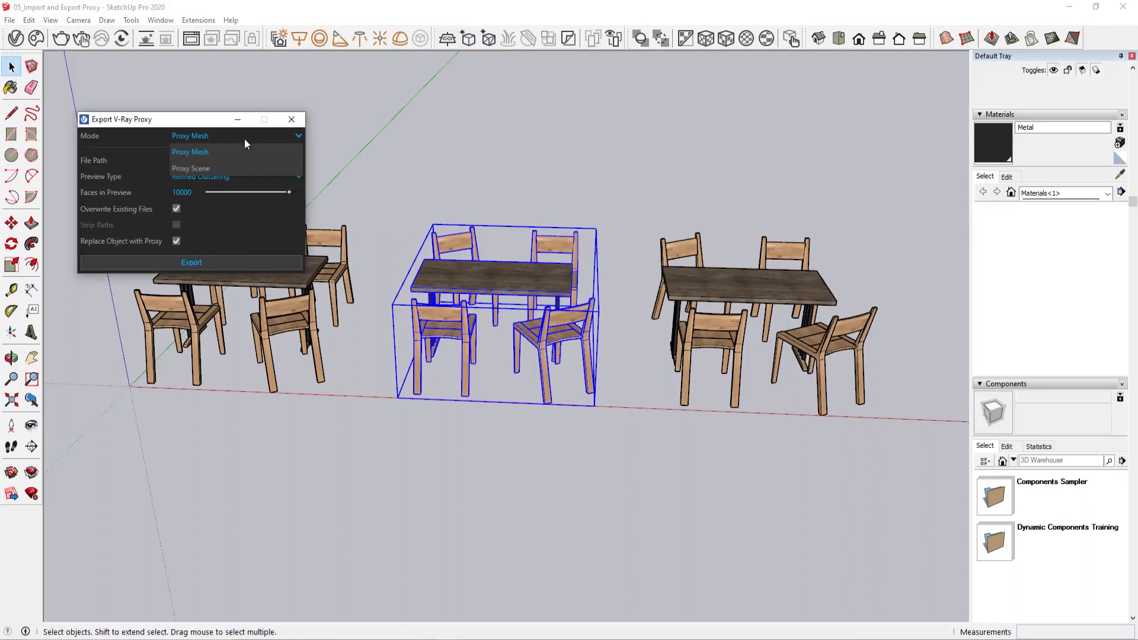
pyautogui.click(246, 142)
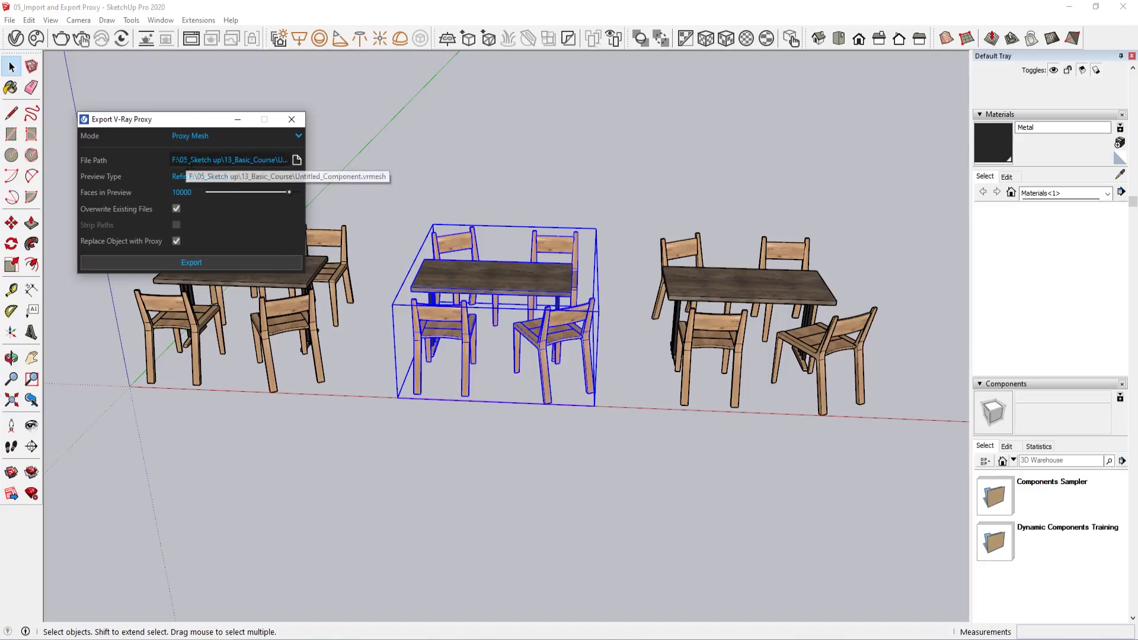
# Set the proxy export file to Chair_Mesh in the folder F:\05_Sketch up\03_Export_Proxy
pyautogui.click(295, 160)
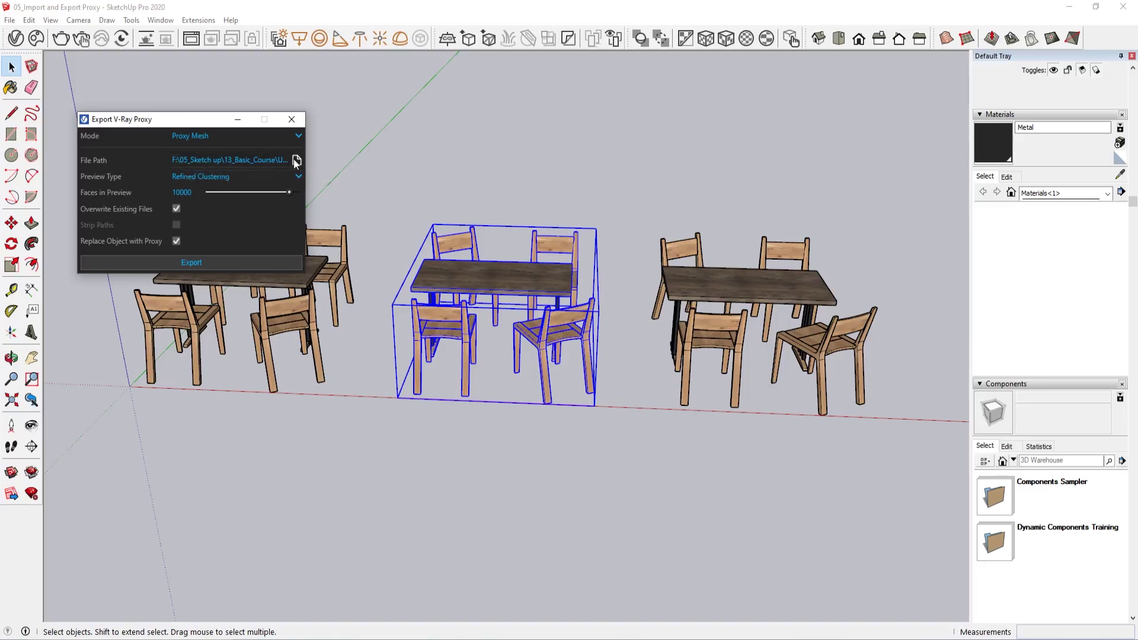
pyautogui.moveTo(252, 132); pyautogui.dragTo(241, 124)
pyautogui.click(256, 139)
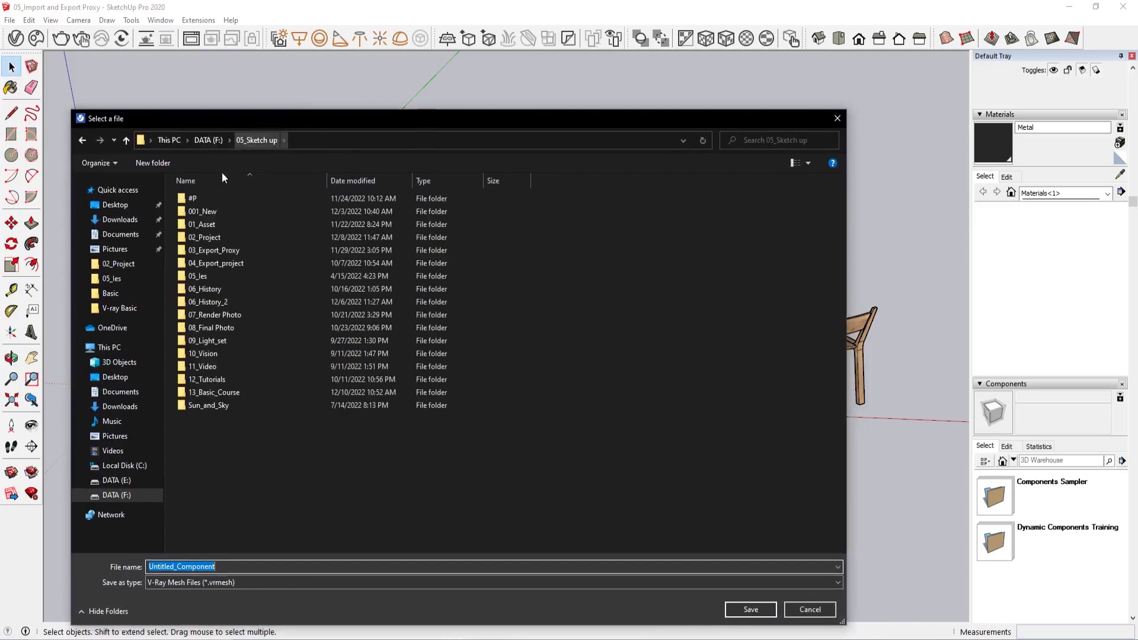
pyautogui.click(247, 251)
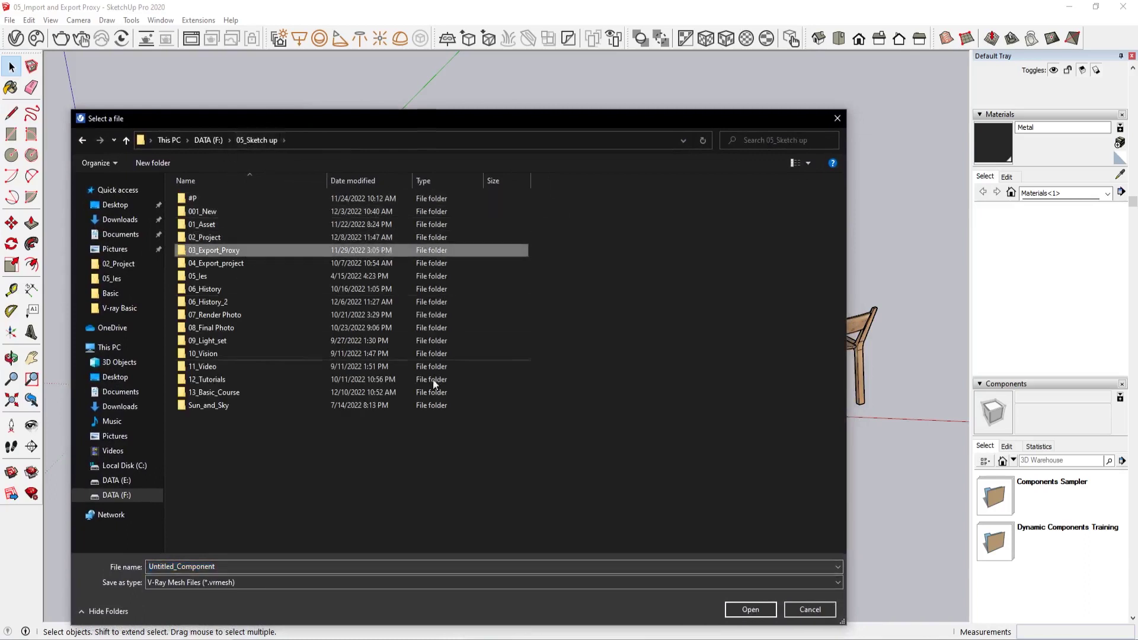
pyautogui.click(751, 609)
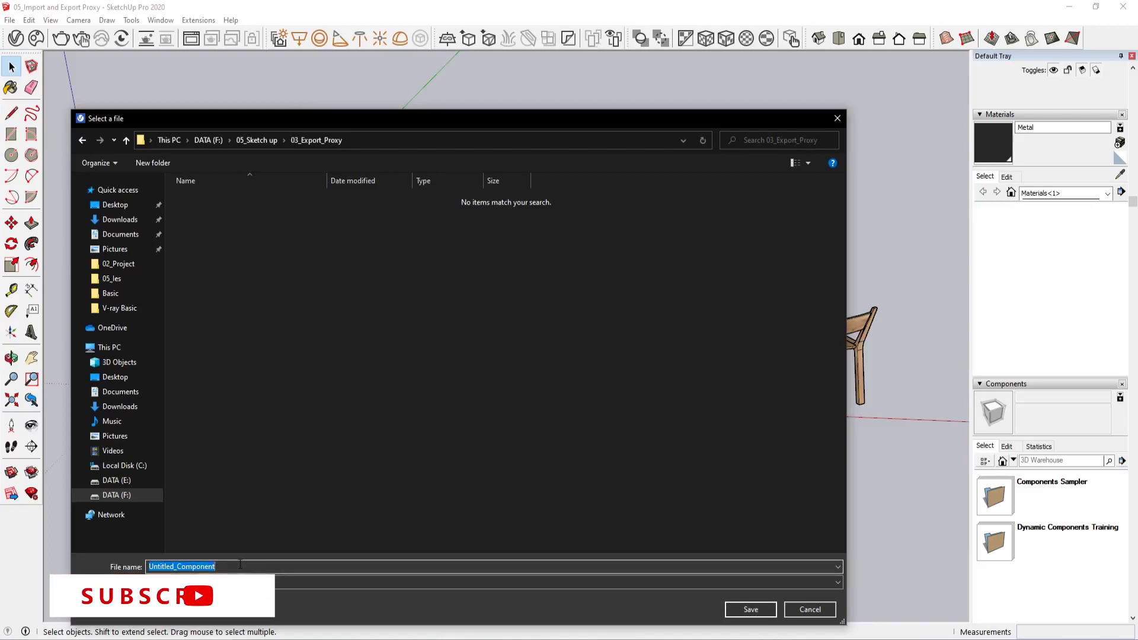
pyautogui.write('Chair_')
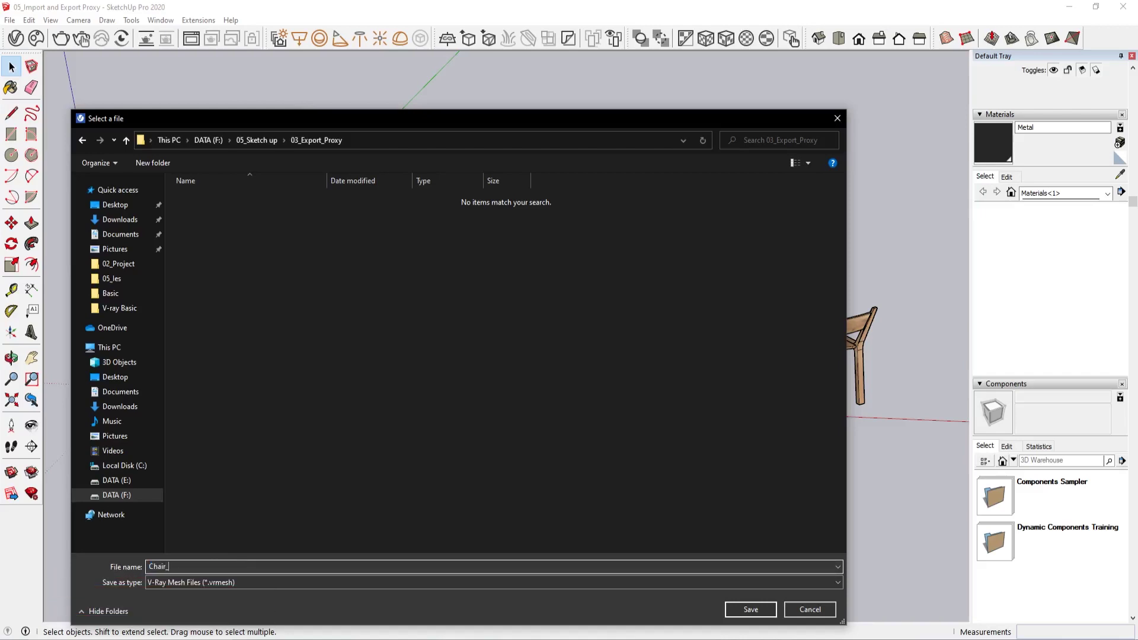
pyautogui.moveTo(216, 119); pyautogui.dragTo(220, 76)
pyautogui.write('_Mesh')
pyautogui.press('Return')
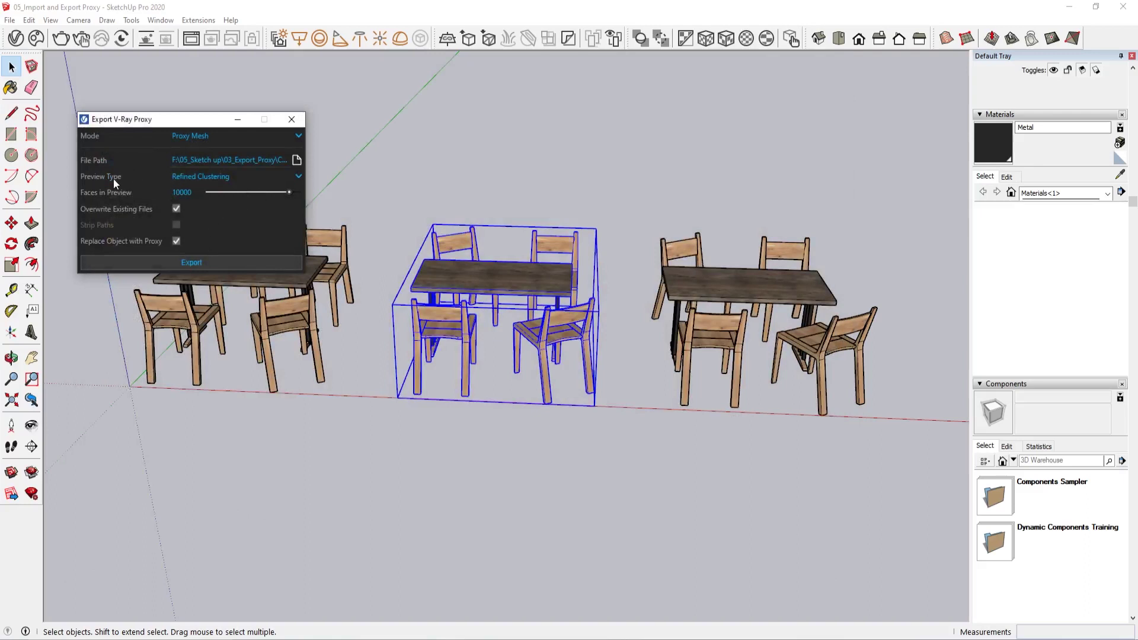
# Keep Refined Clustering as the preview type, set the faces in preview to 2000 and disable overwriting existing files
pyautogui.click(186, 176)
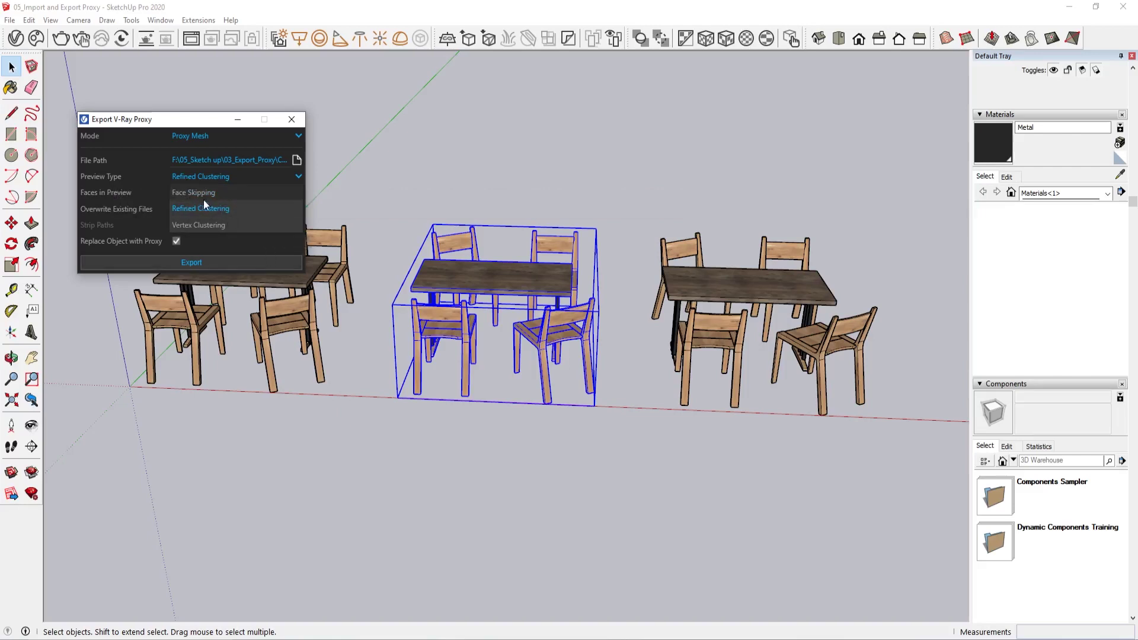
pyautogui.click(243, 243)
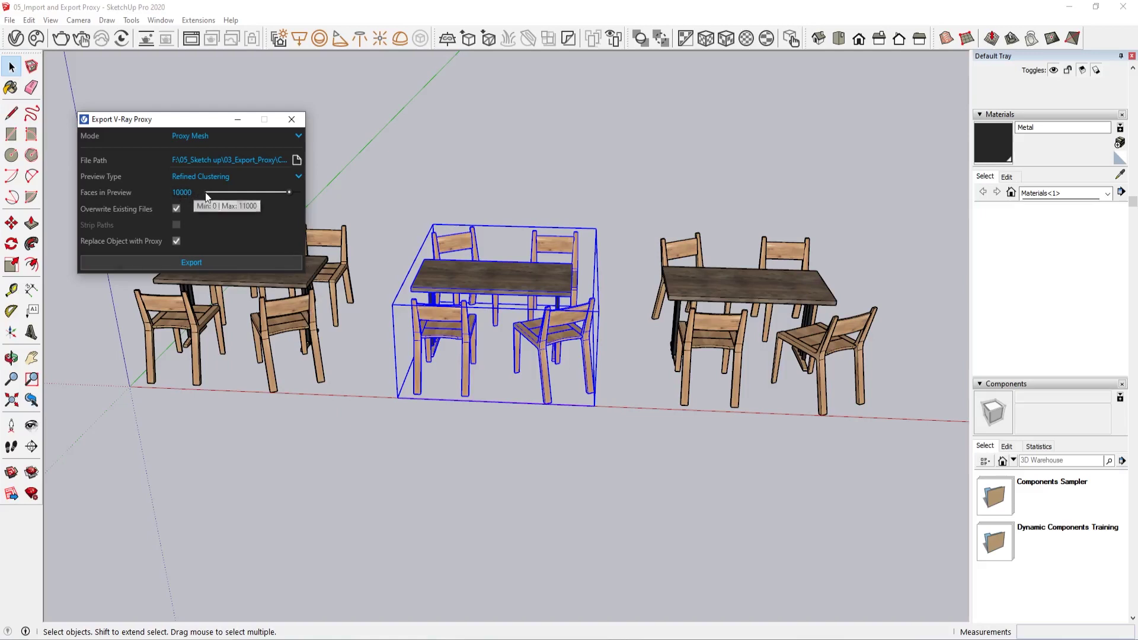
pyautogui.moveTo(201, 192); pyautogui.dragTo(159, 194)
pyautogui.press('Return')
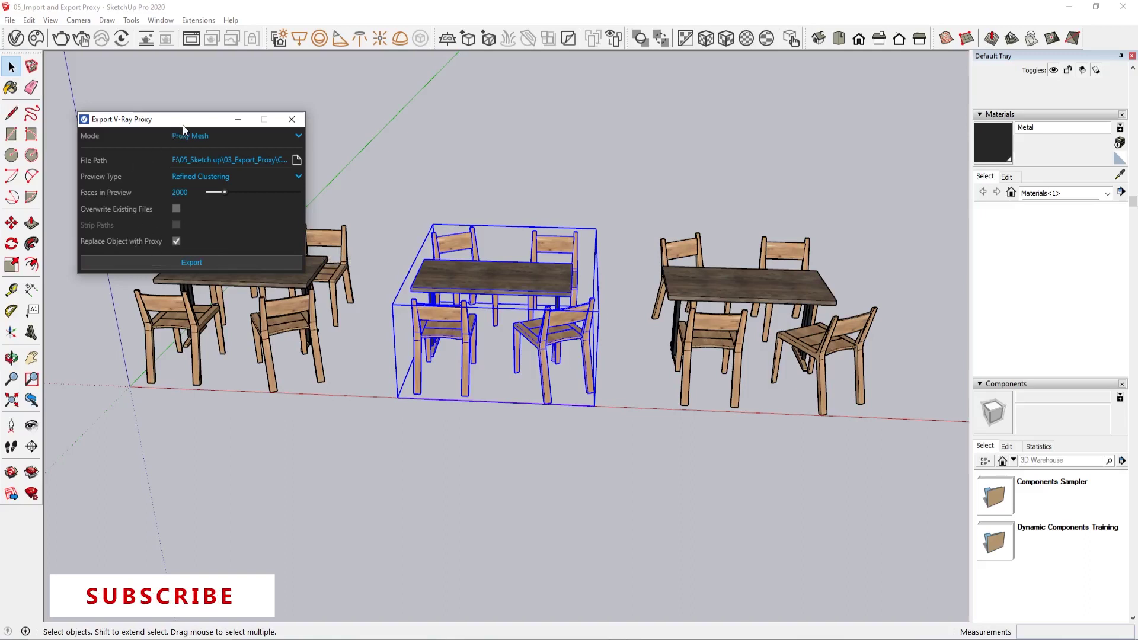
pyautogui.moveTo(183, 125); pyautogui.dragTo(183, 127)
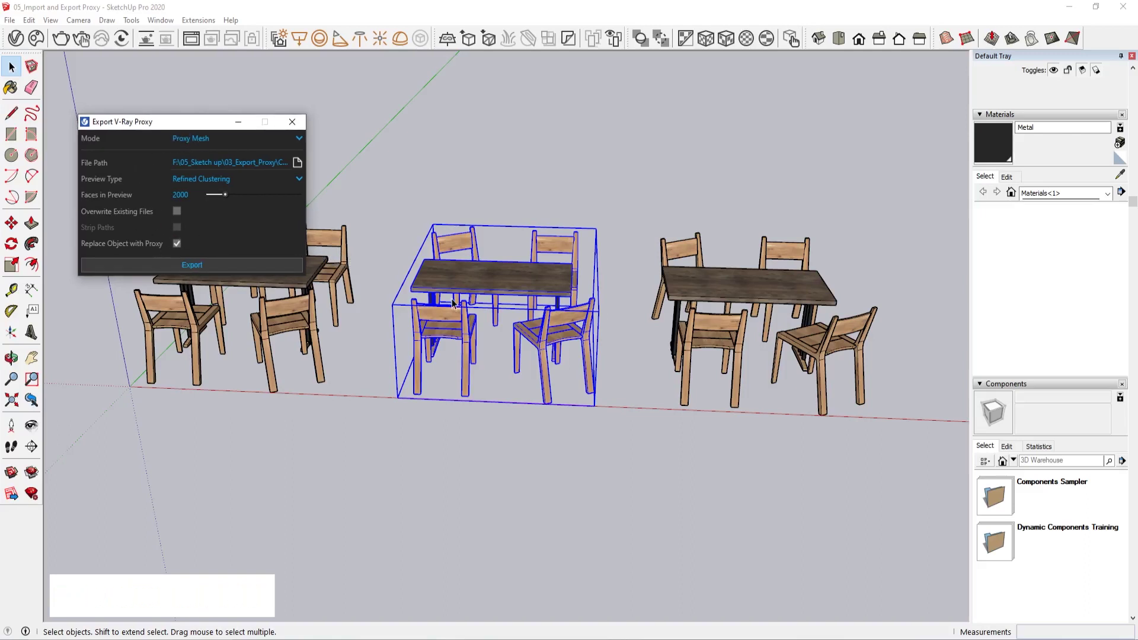
# Disable replacing the object with the proxy and export the middle dining set
pyautogui.click(177, 243)
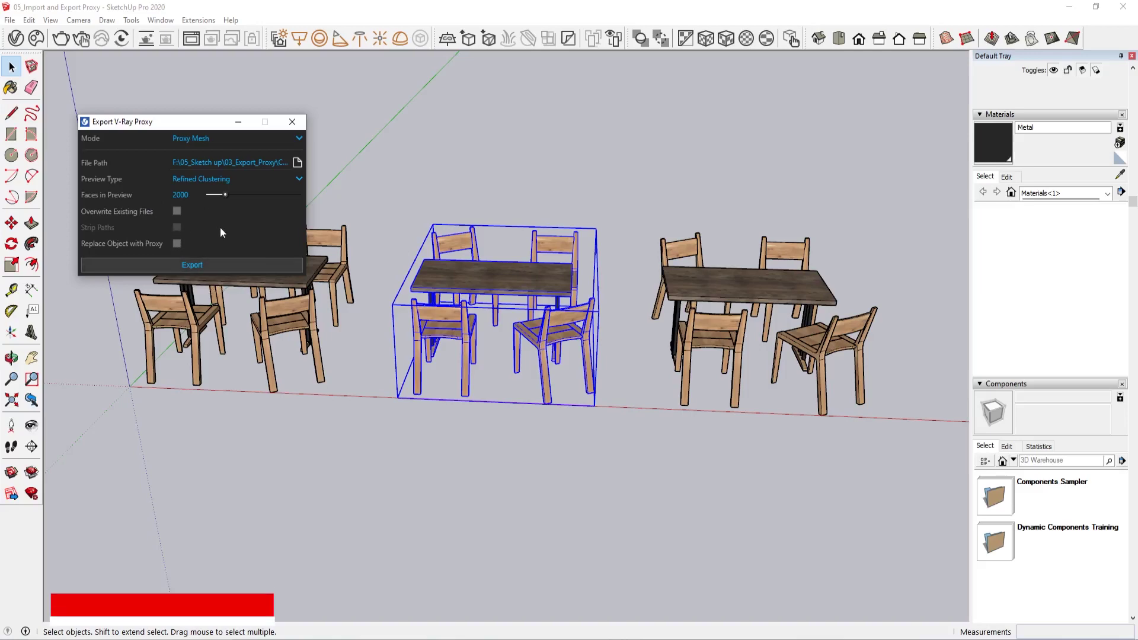
pyautogui.click(210, 264)
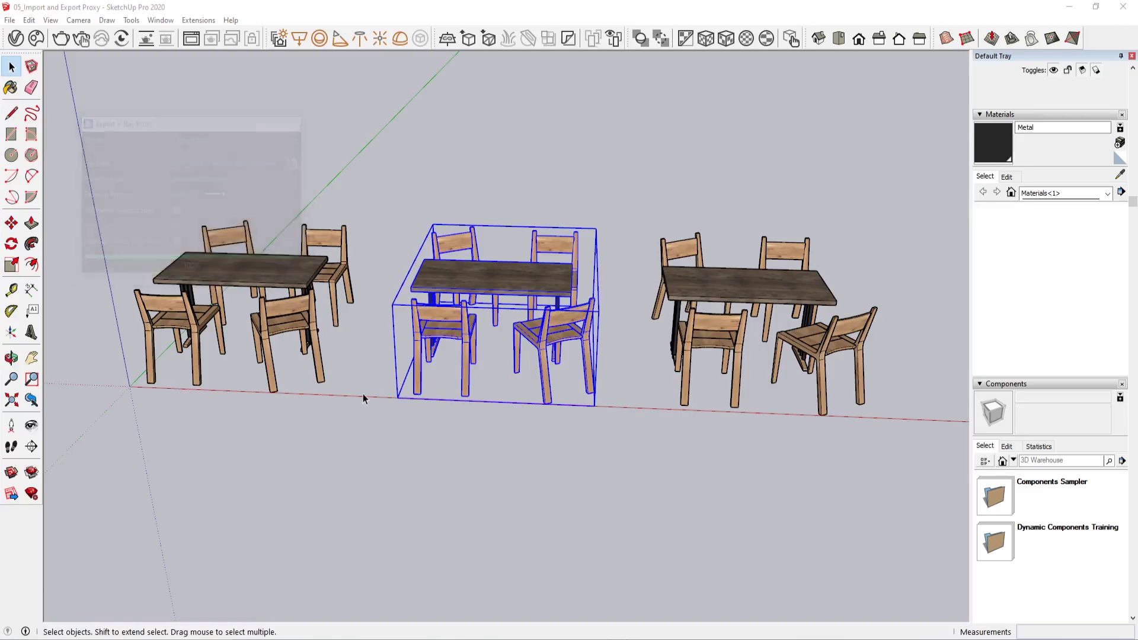
pyautogui.click(565, 429)
# Import Chair_Mesh.vrmesh from the 03_Export_Proxy folder and place three proxies in a row behind the original dining sets
pyautogui.moveTo(566, 433); pyautogui.dragTo(316, 164, button='middle')
pyautogui.click(485, 32)
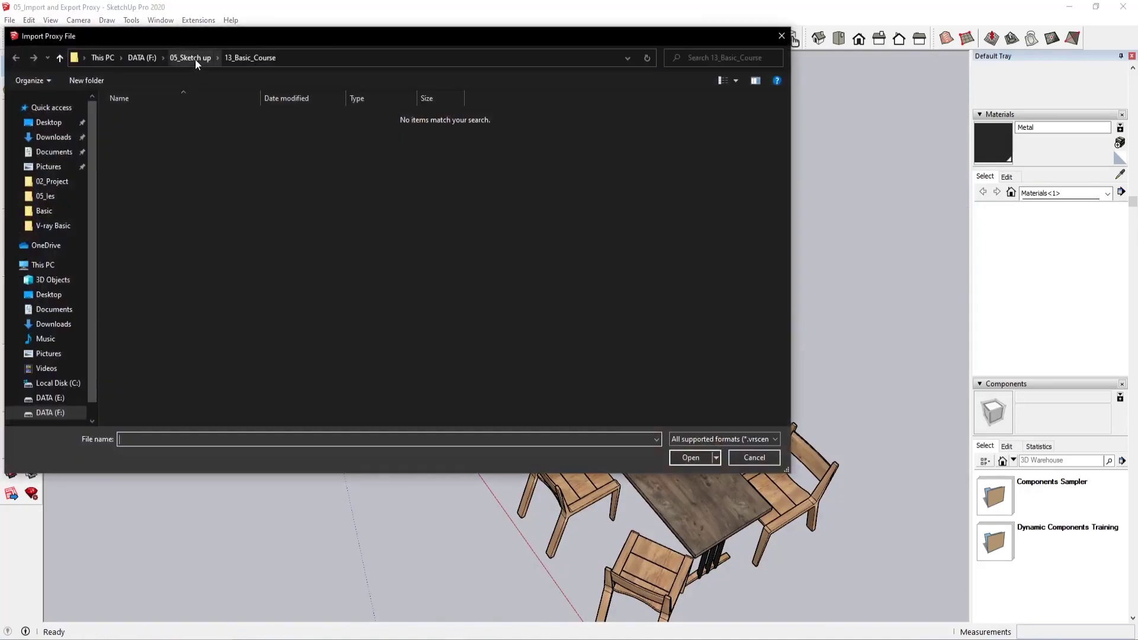
pyautogui.click(194, 59)
pyautogui.doubleClick(183, 169)
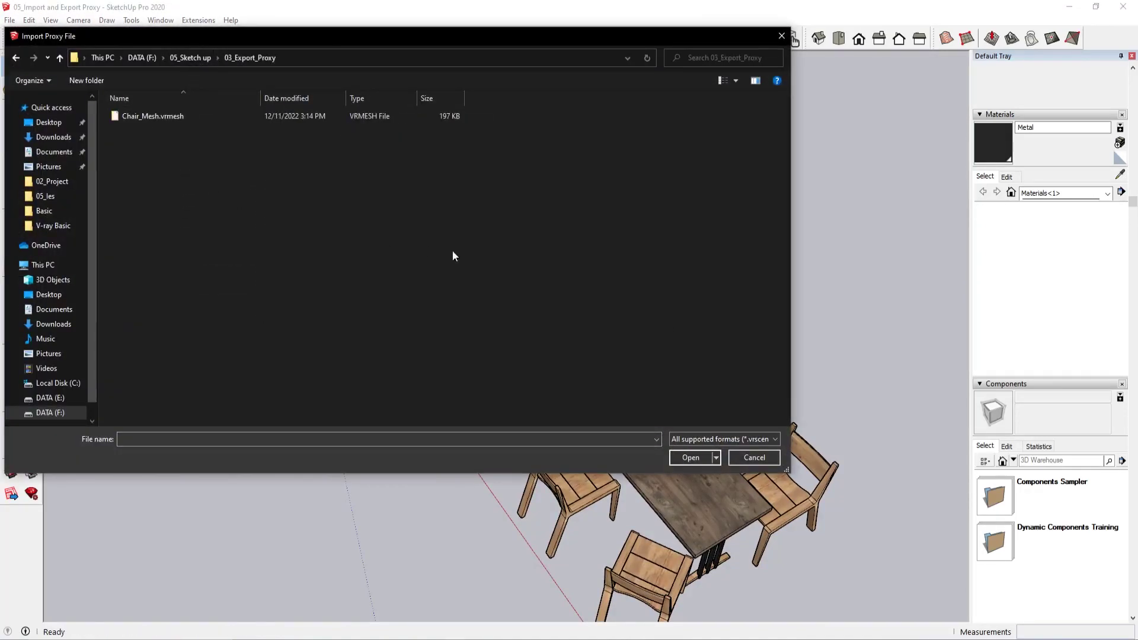
pyautogui.click(165, 118)
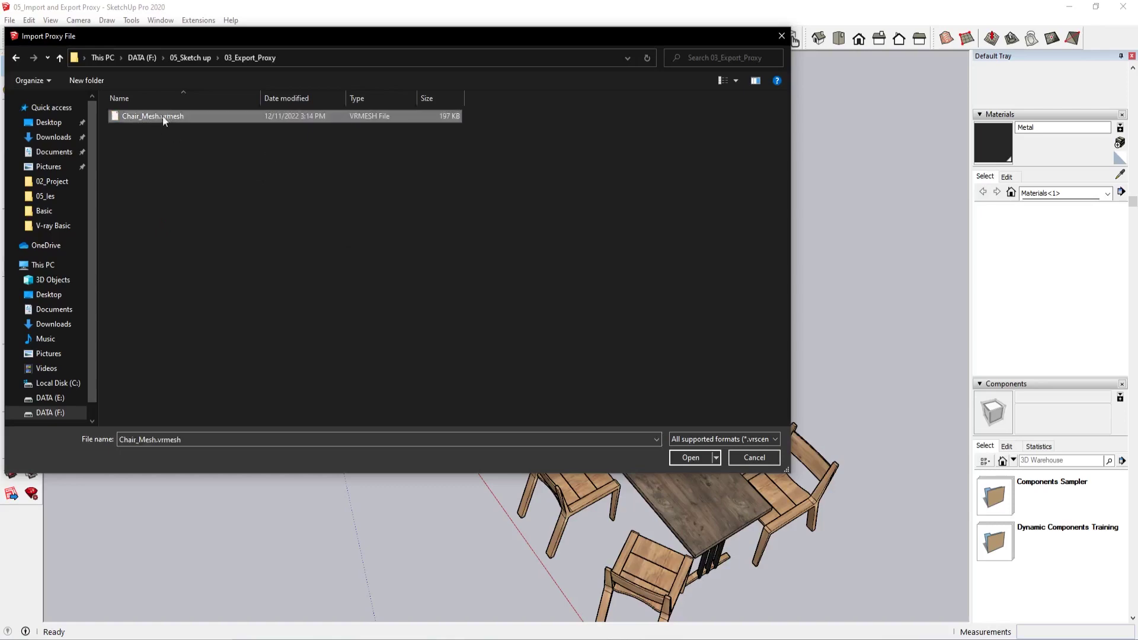
pyautogui.click(689, 457)
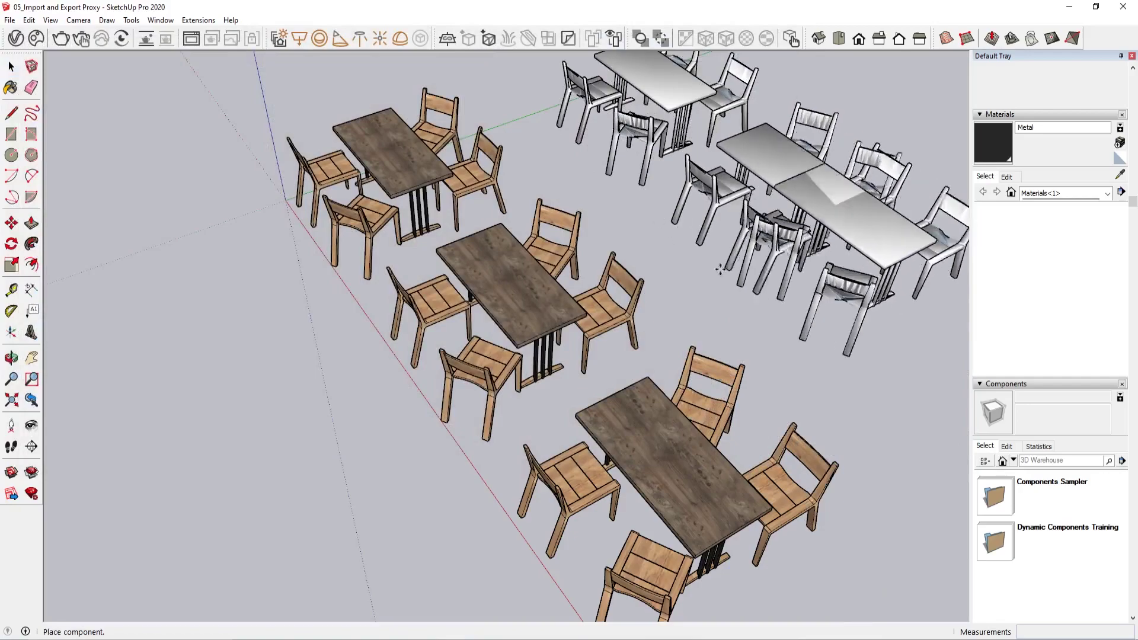
pyautogui.press('Escape')
pyautogui.moveTo(617, 274); pyautogui.dragTo(200, 177, button='middle')
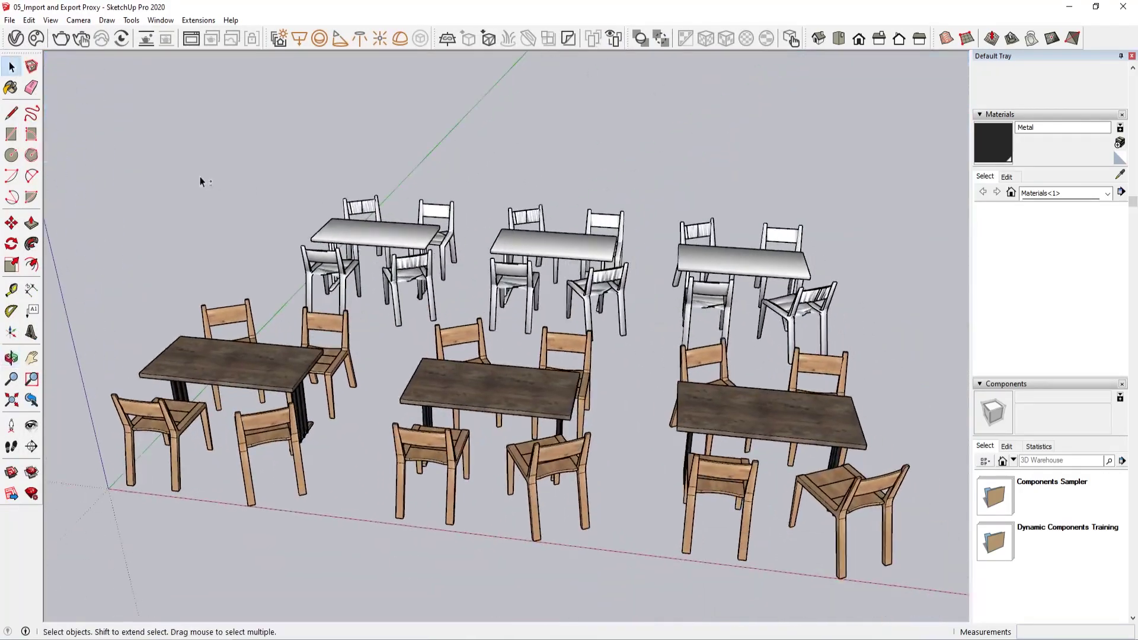
# Review the Chair_Mesh proxy's parameters and material slots among the V-Ray geometry assets
pyautogui.click(117, 114)
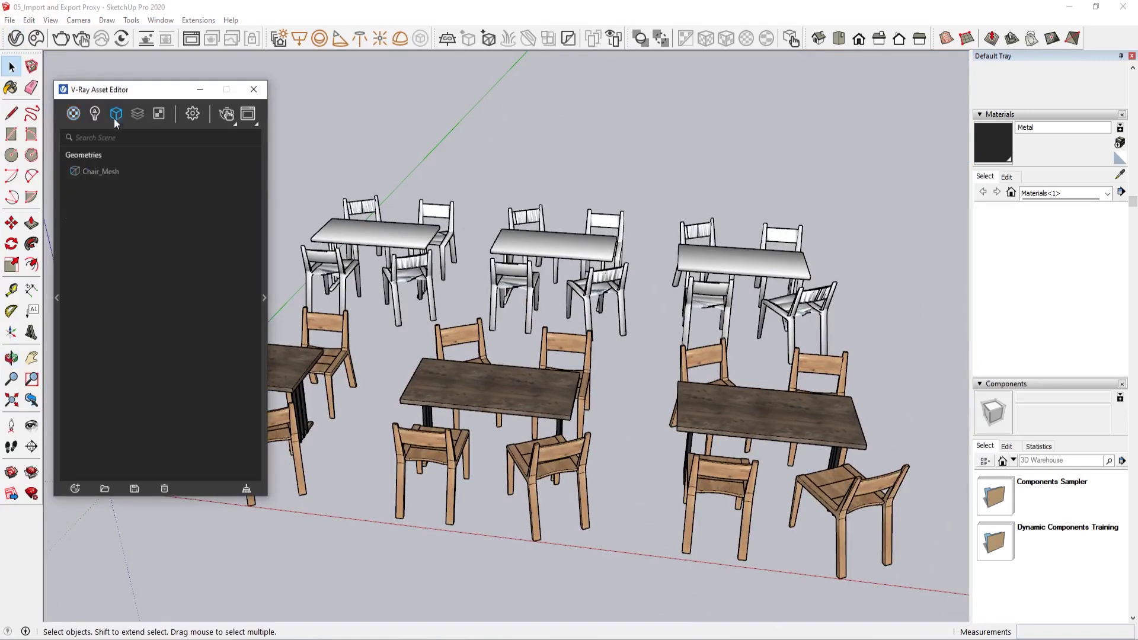
pyautogui.click(115, 171)
pyautogui.click(263, 284)
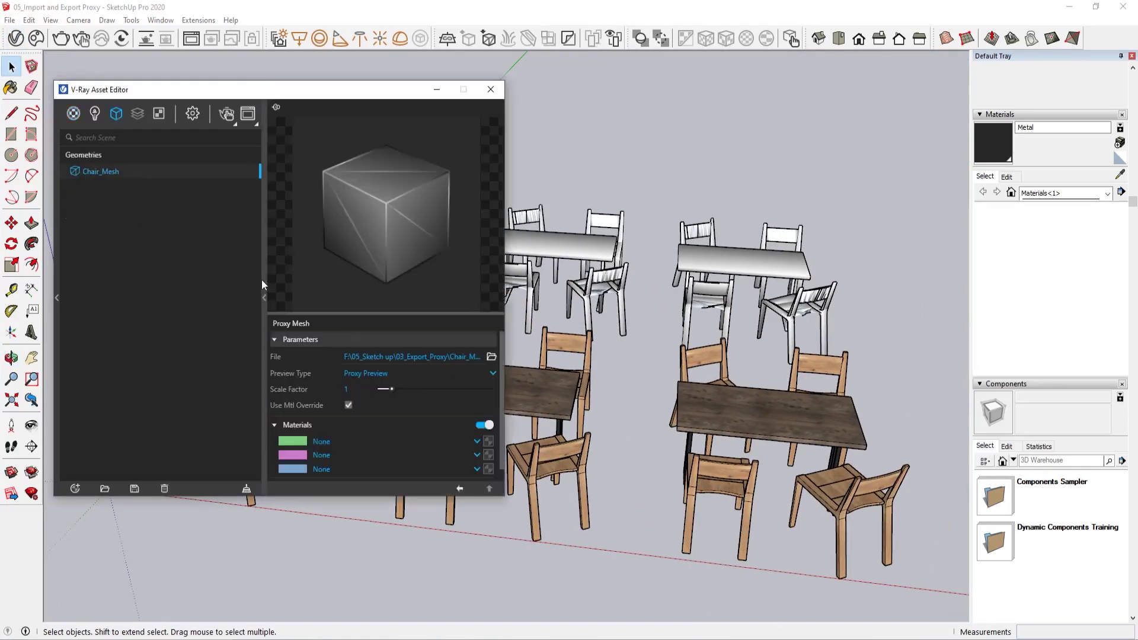
pyautogui.moveTo(350, 96); pyautogui.dragTo(301, 66)
pyautogui.scroll(-2, 299, 390)
pyautogui.scroll(2, 299, 390)
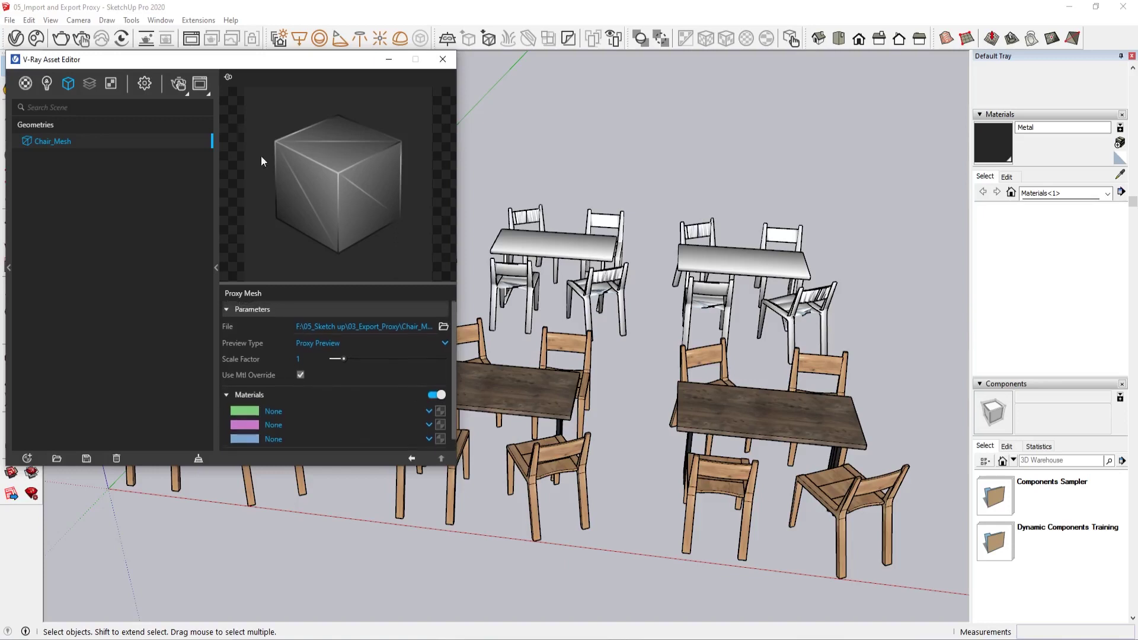
# Start an interactive V-Ray render and compare the proxies with the original dining sets from another angle
pyautogui.click(176, 86)
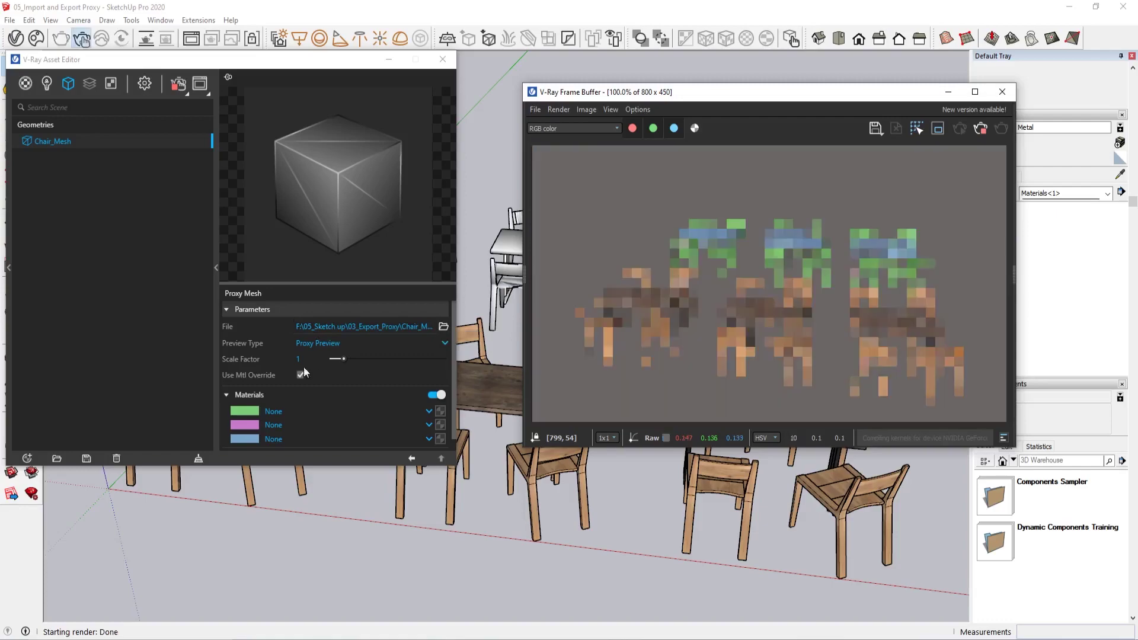
pyautogui.click(215, 285)
pyautogui.moveTo(419, 433); pyautogui.dragTo(155, 431, button='middle')
pyautogui.click(416, 370)
pyautogui.scroll(-2, 252, 392)
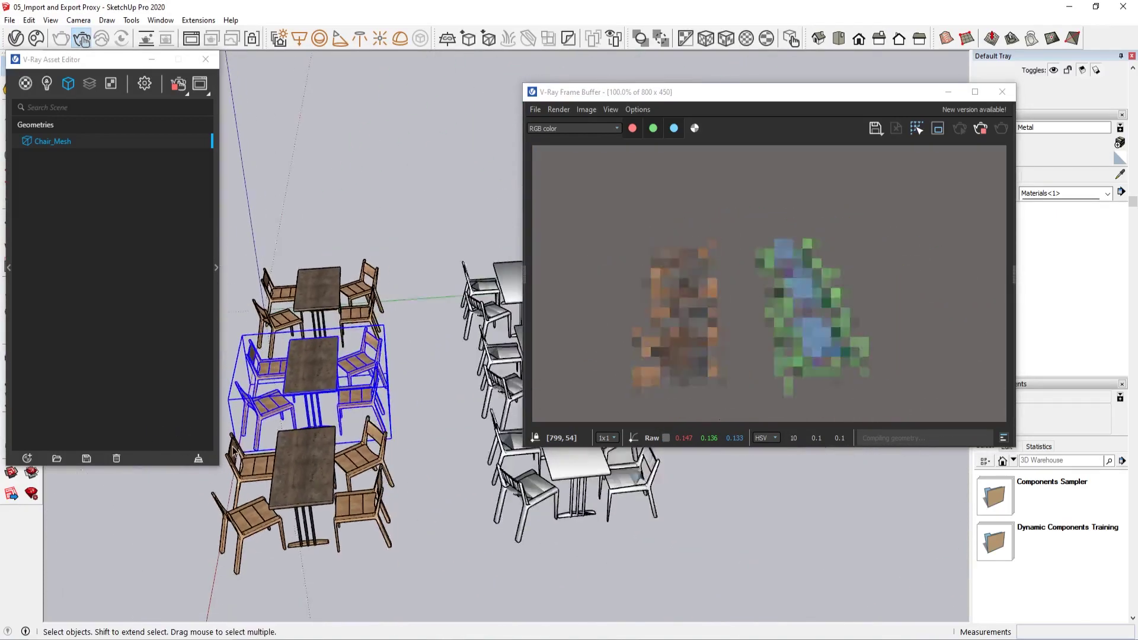
# Inspect the three proxies up close in the interactive render from several angles, selecting individual proxies for comparison
pyautogui.moveTo(251, 392); pyautogui.dragTo(431, 380, button='middle')
pyautogui.click(472, 362)
pyautogui.click(464, 357)
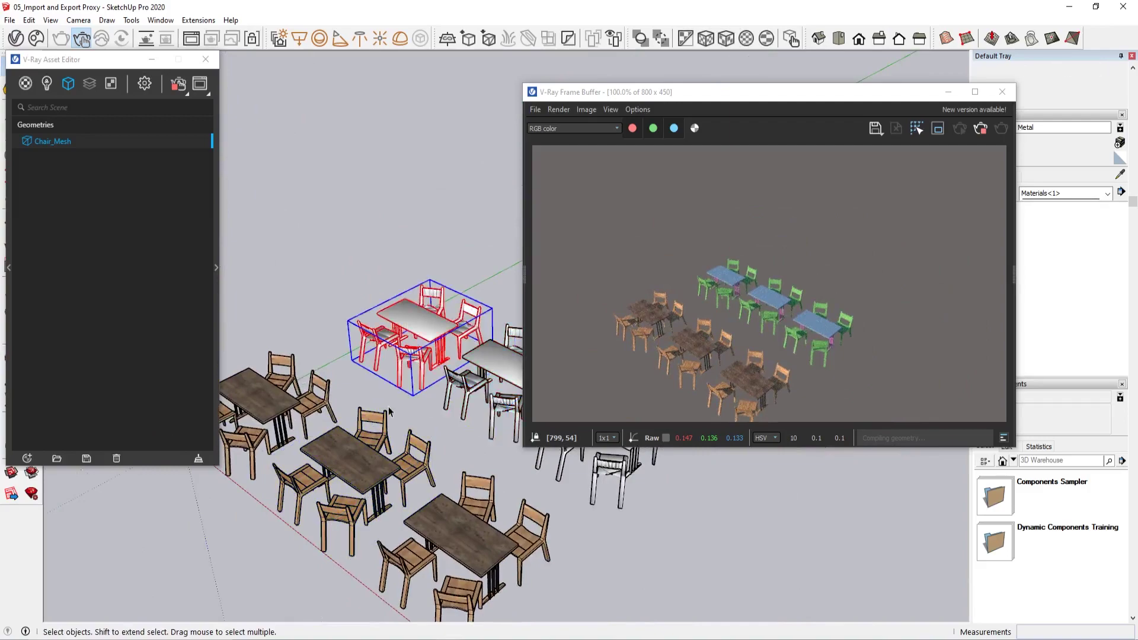
pyautogui.scroll(5, 452, 438)
pyautogui.moveTo(451, 438); pyautogui.dragTo(190, 431, button='middle')
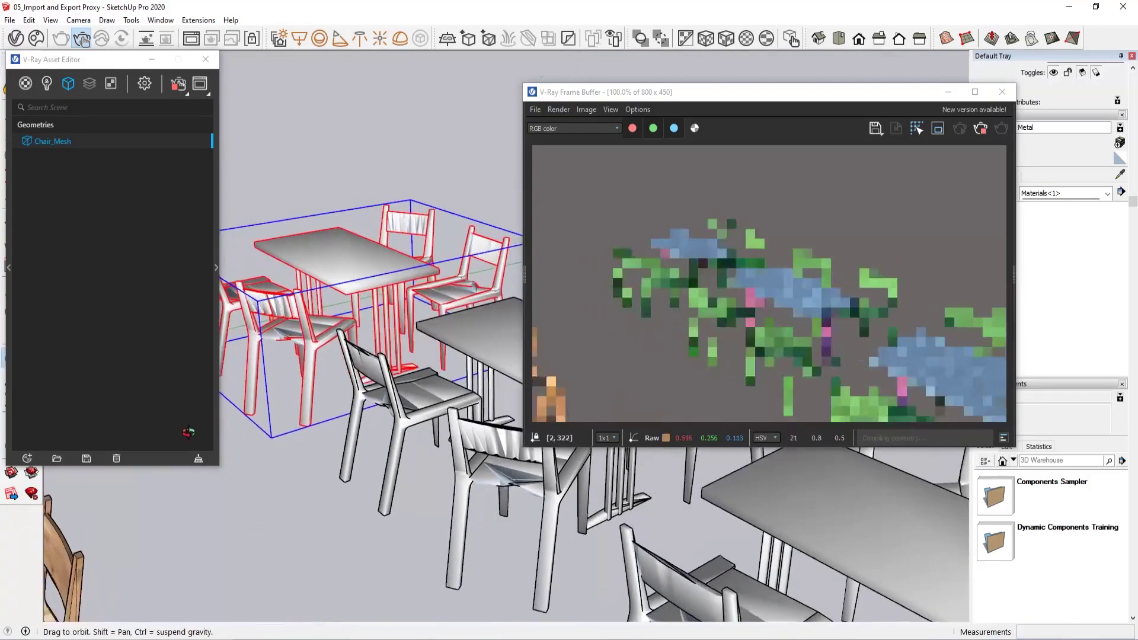
pyautogui.click(422, 404)
pyautogui.moveTo(501, 473); pyautogui.dragTo(341, 474, button='middle')
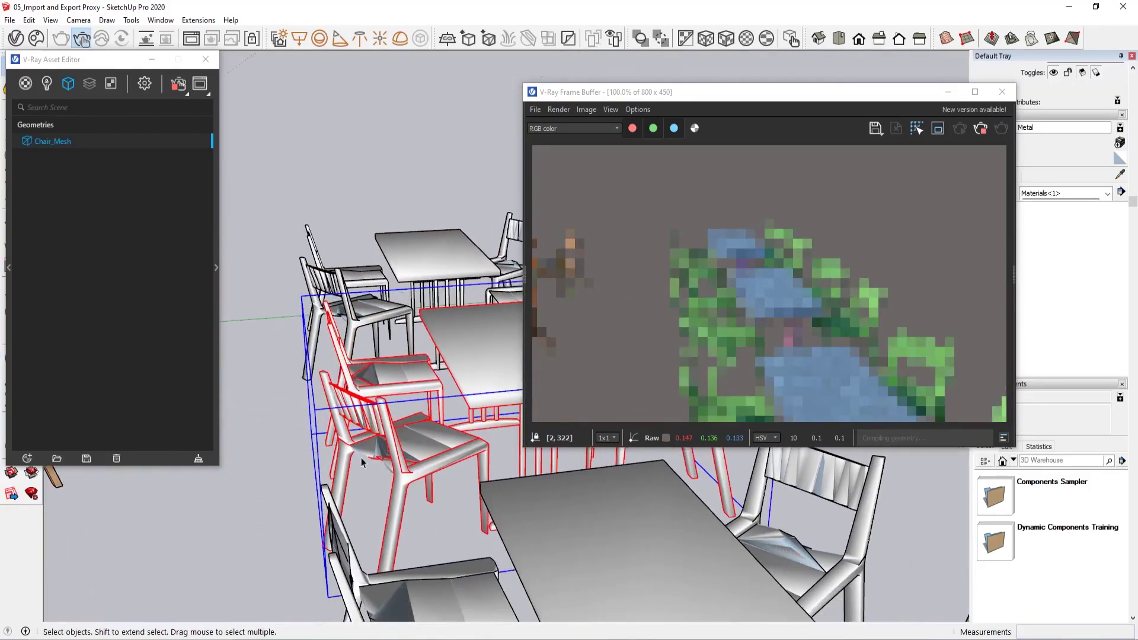
pyautogui.moveTo(480, 401); pyautogui.dragTo(460, 425, button='middle')
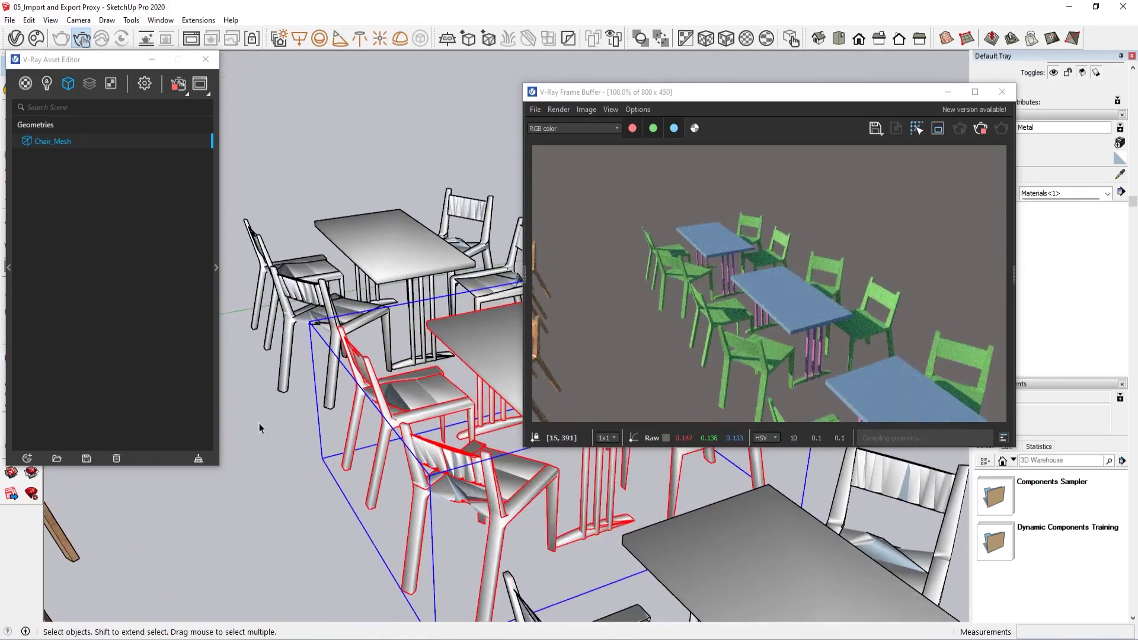
pyautogui.moveTo(259, 426); pyautogui.dragTo(285, 409, button='middle')
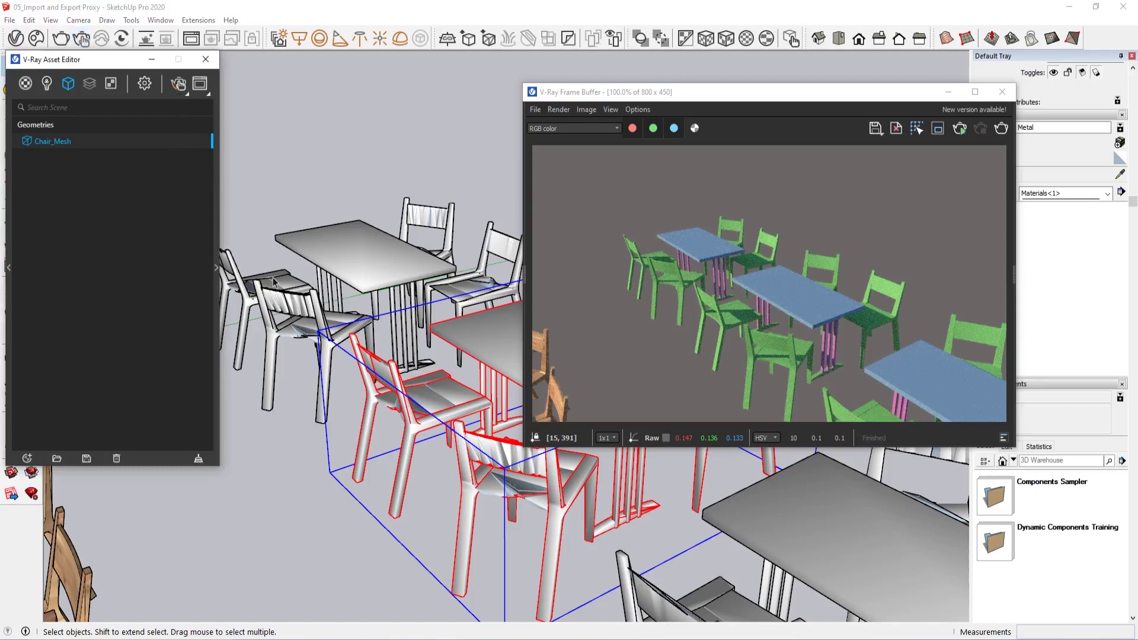
# Close the V-Ray Asset Editor and examine the proxy export mode and options for the middle original dining set
pyautogui.click(217, 230)
pyautogui.click(440, 59)
pyautogui.scroll(-2, 407, 414)
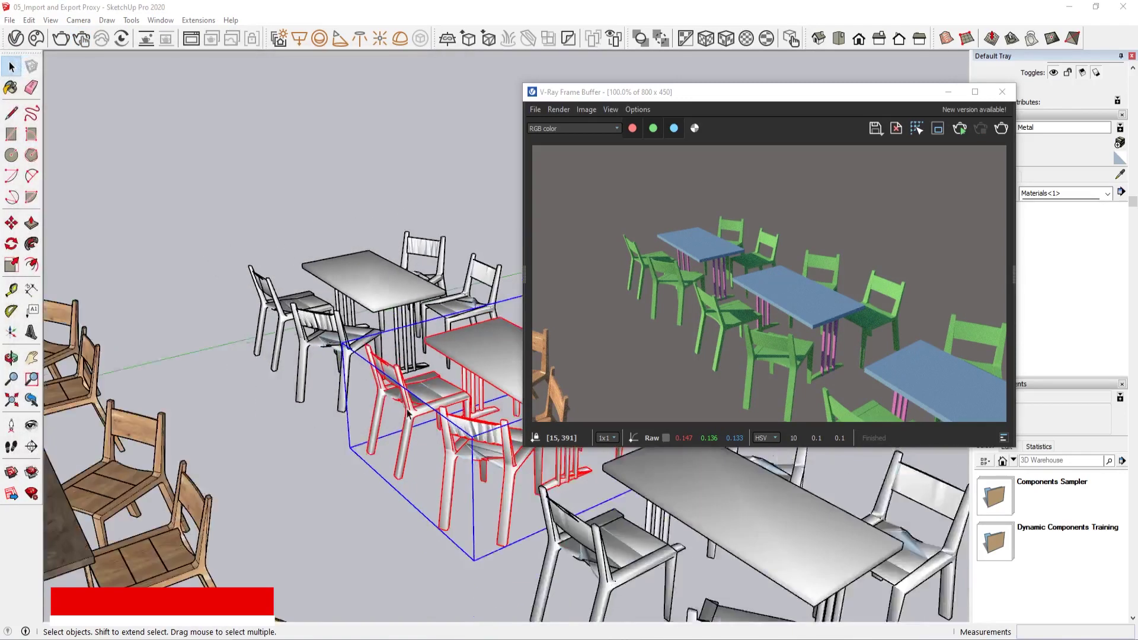
pyautogui.scroll(-1, 407, 415)
pyautogui.moveTo(407, 414); pyautogui.dragTo(419, 379, button='middle')
pyautogui.click(54, 462)
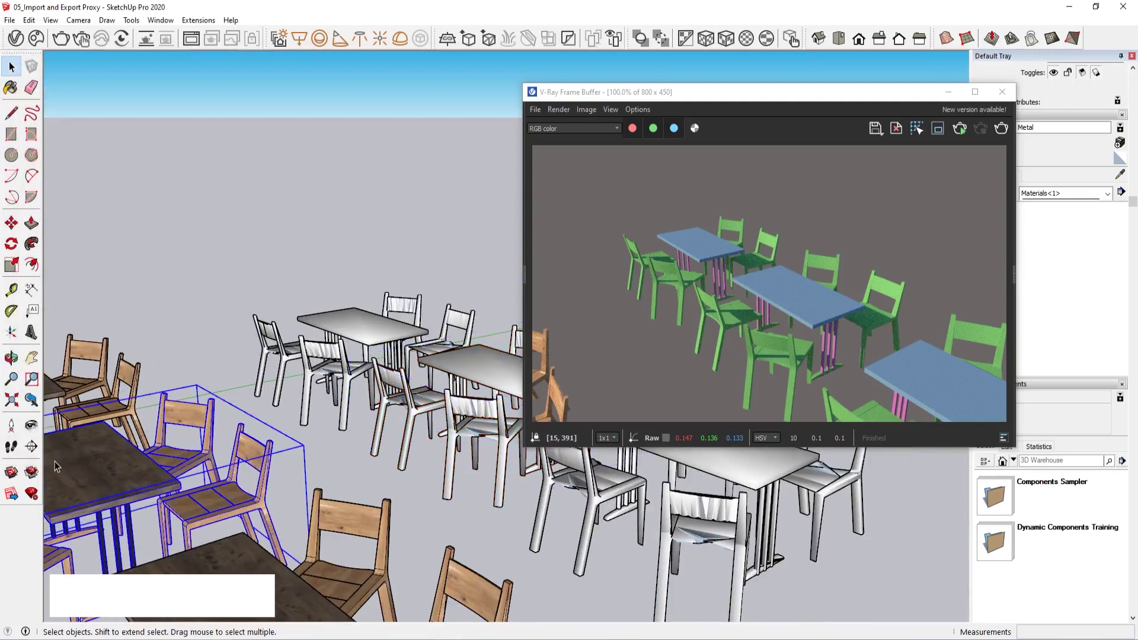
pyautogui.click(469, 39)
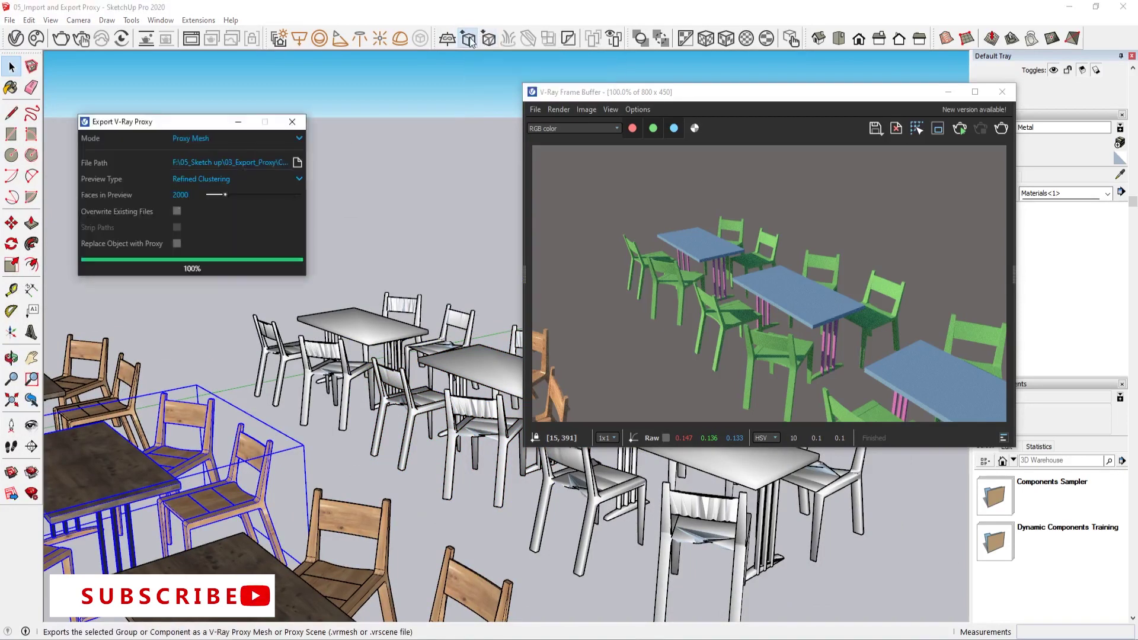
pyautogui.click(223, 136)
pyautogui.click(222, 150)
pyautogui.click(292, 122)
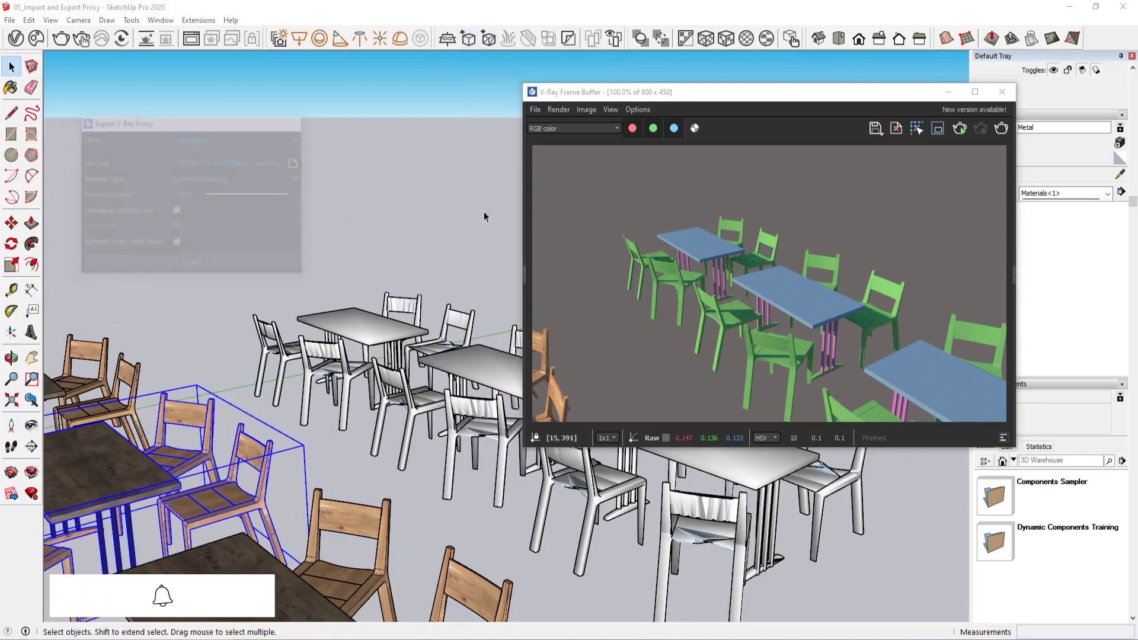
# Reopen the V-Ray Asset Editor and compare the Chair_Mesh proxy's coloured material slots with the rendered proxies
pyautogui.scroll(-4, 332, 424)
pyautogui.moveTo(371, 420); pyautogui.dragTo(388, 383, button='middle')
pyautogui.scroll(-2, 397, 394)
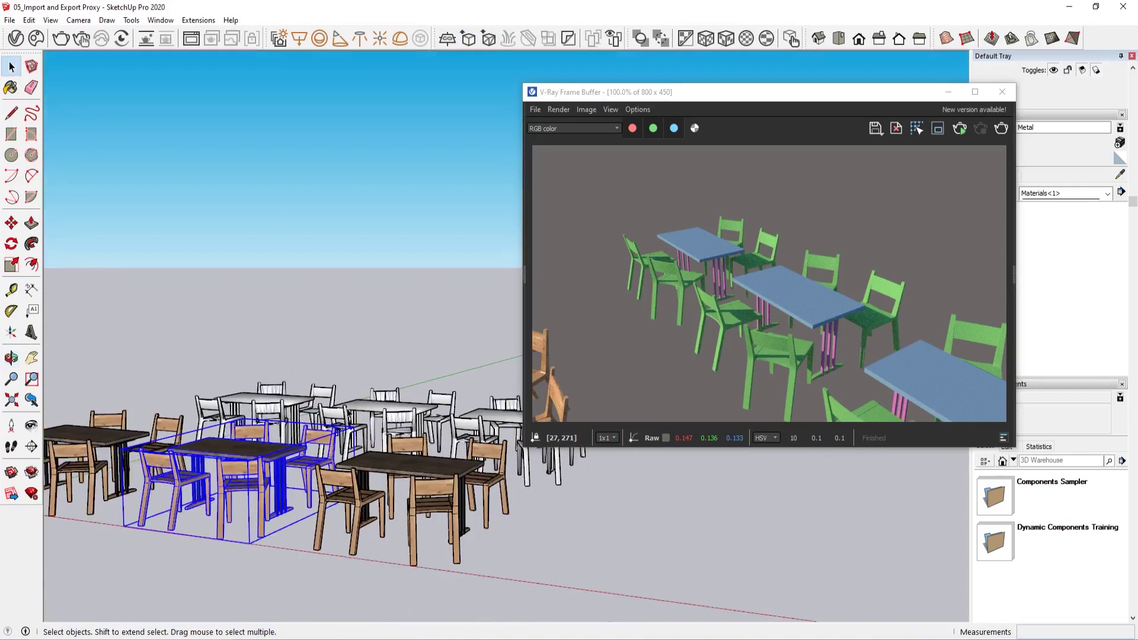
pyautogui.moveTo(306, 435); pyautogui.dragTo(300, 574, button='middle')
pyautogui.scroll(4, 347, 365)
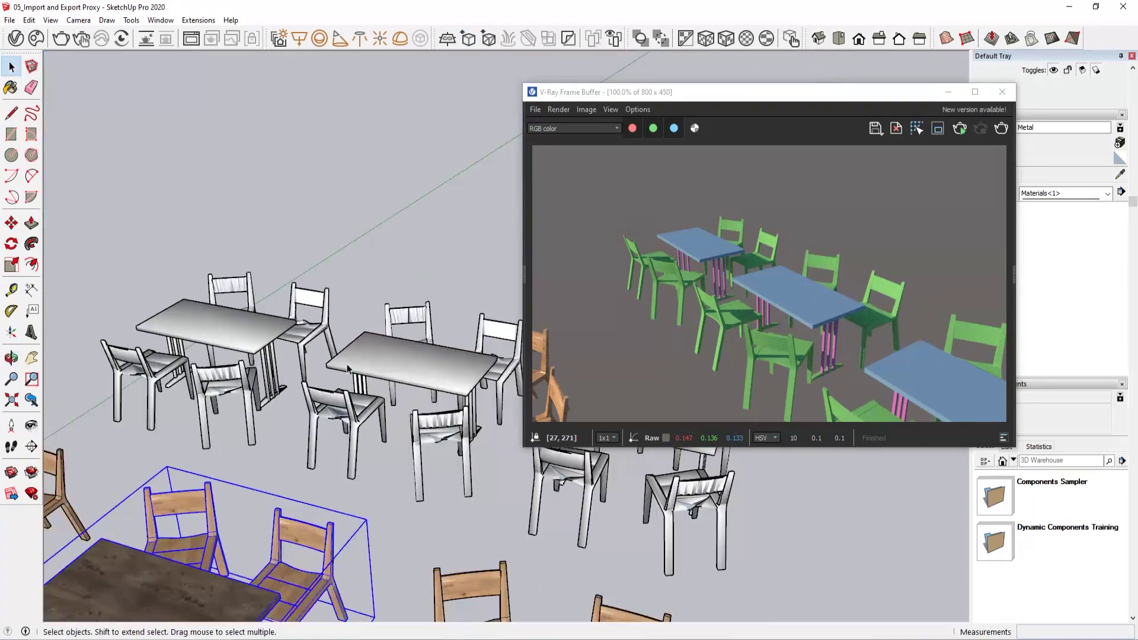
pyautogui.click(15, 38)
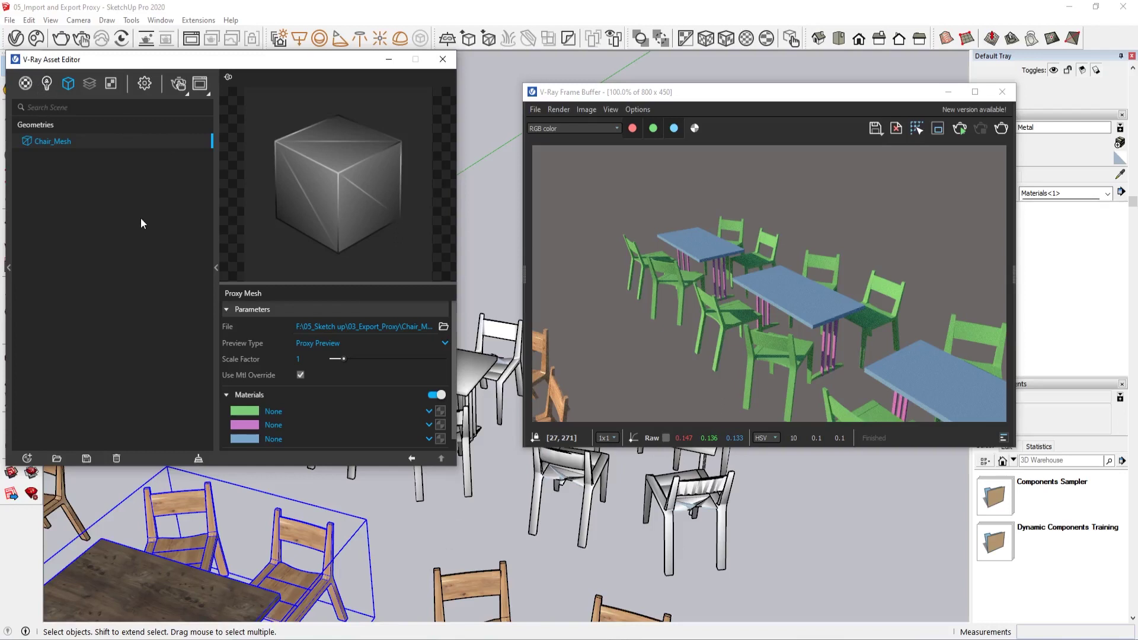
pyautogui.scroll(-1, 318, 410)
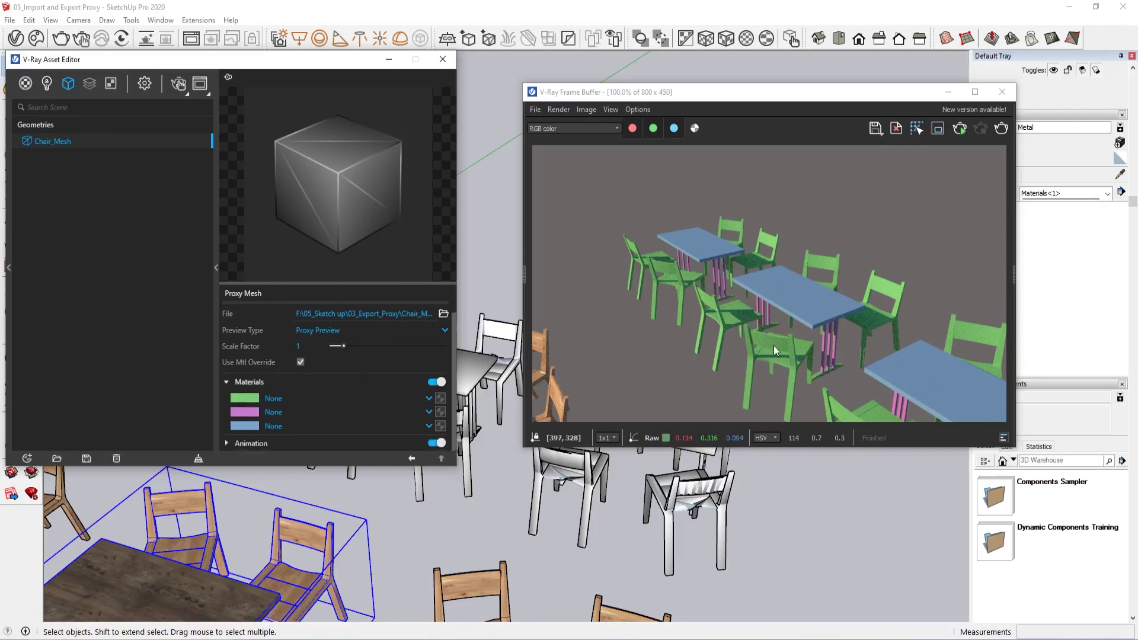
# Review the Metal and Wood 07 200cm materials against the middle original dining set in the model
pyautogui.click(25, 83)
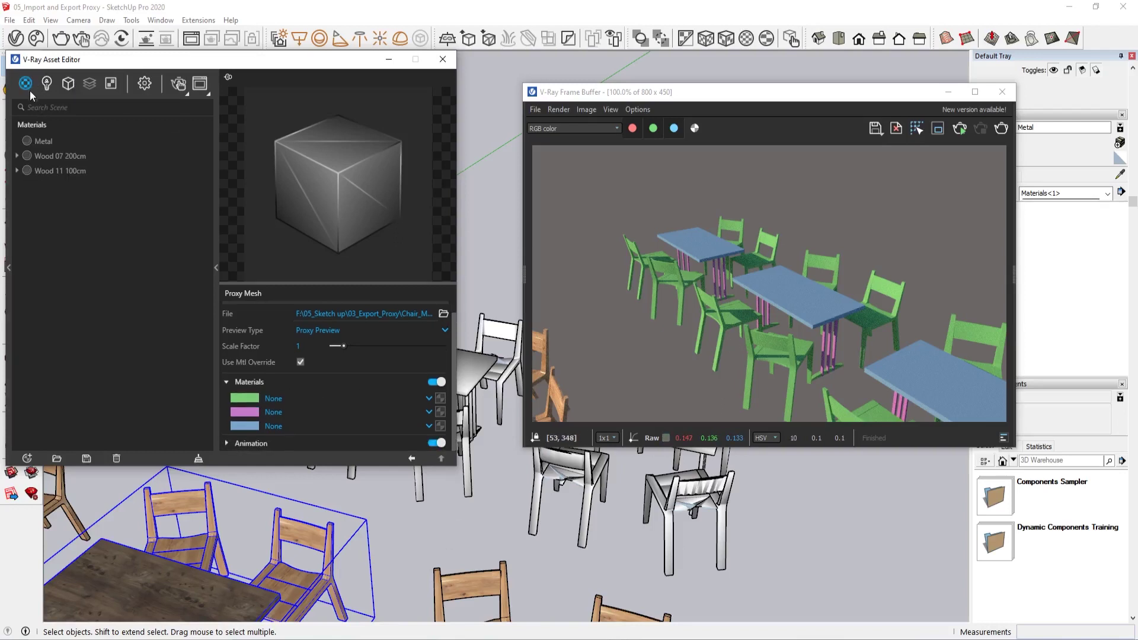
pyautogui.click(57, 142)
pyautogui.click(70, 156)
pyautogui.moveTo(509, 468); pyautogui.dragTo(543, 492, button='middle')
pyautogui.scroll(3, 546, 549)
pyautogui.moveTo(546, 549); pyautogui.dragTo(507, 501, button='middle')
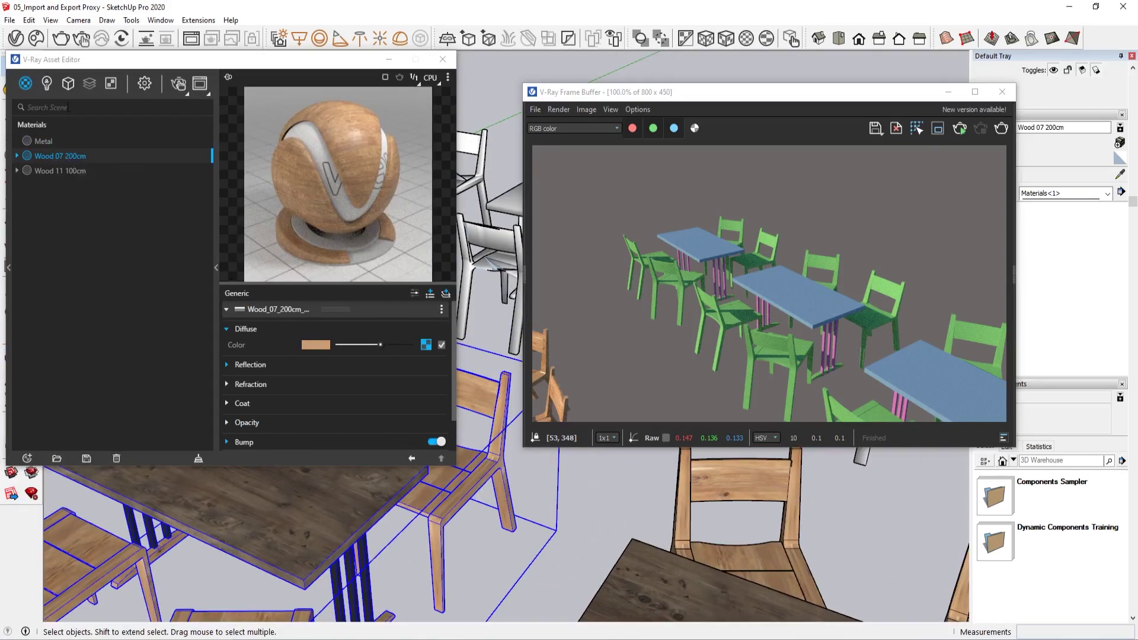
# Assign Wood 07 200cm to the Chair_Mesh proxy's green material slot, Metal to the pink slot and Wood 11 100cm to the blue slot
pyautogui.click(68, 84)
pyautogui.click(73, 142)
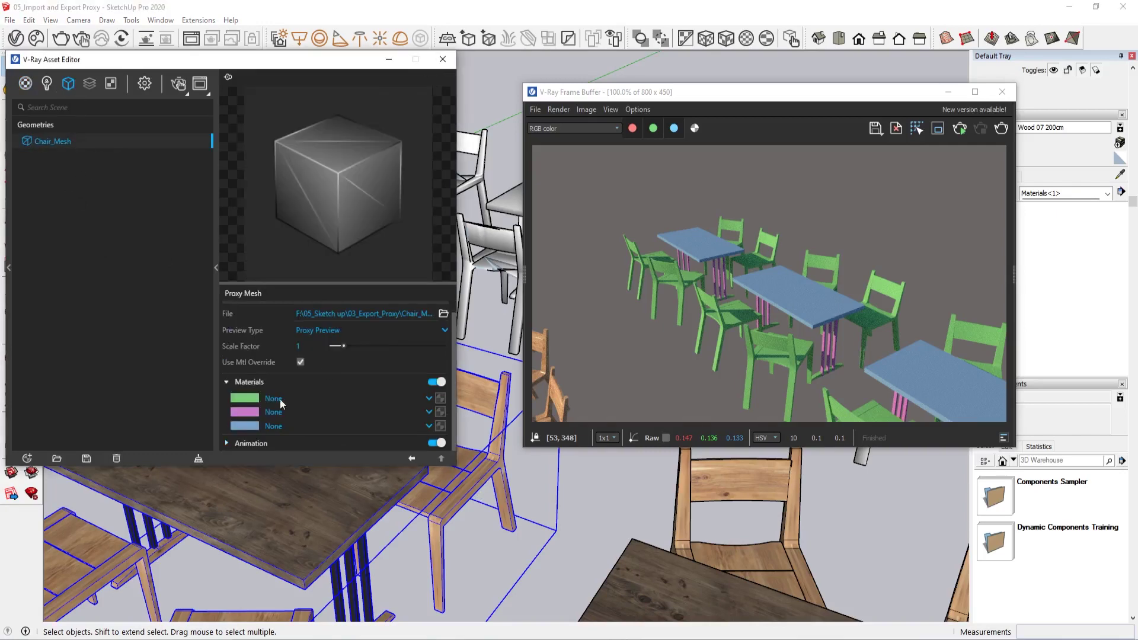
pyautogui.click(429, 398)
pyautogui.click(324, 374)
pyautogui.click(427, 412)
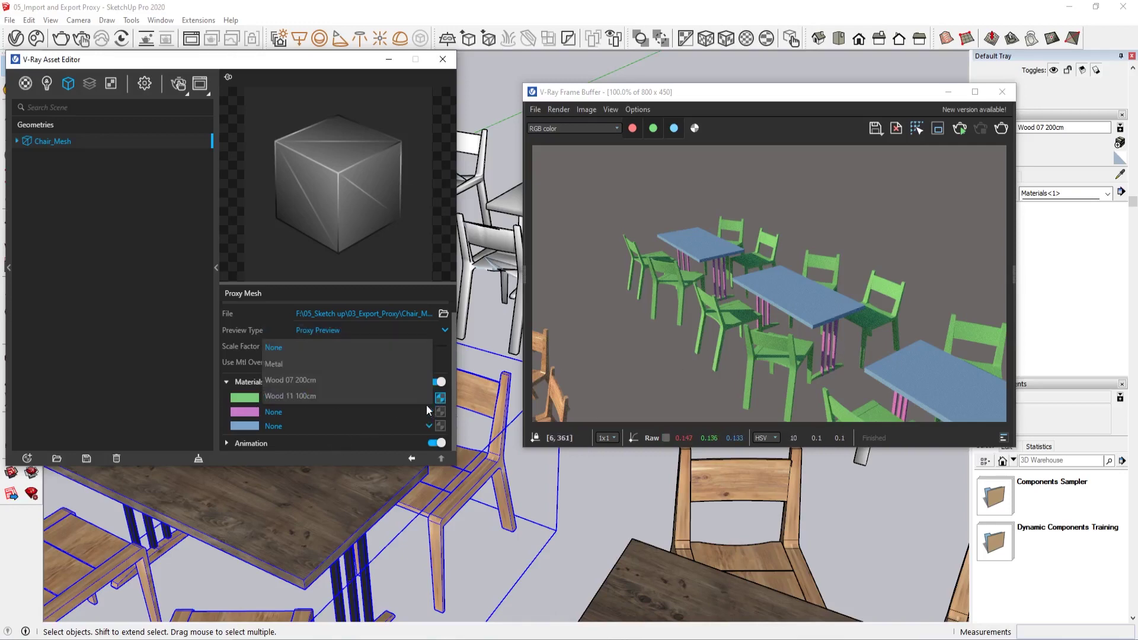
pyautogui.click(300, 361)
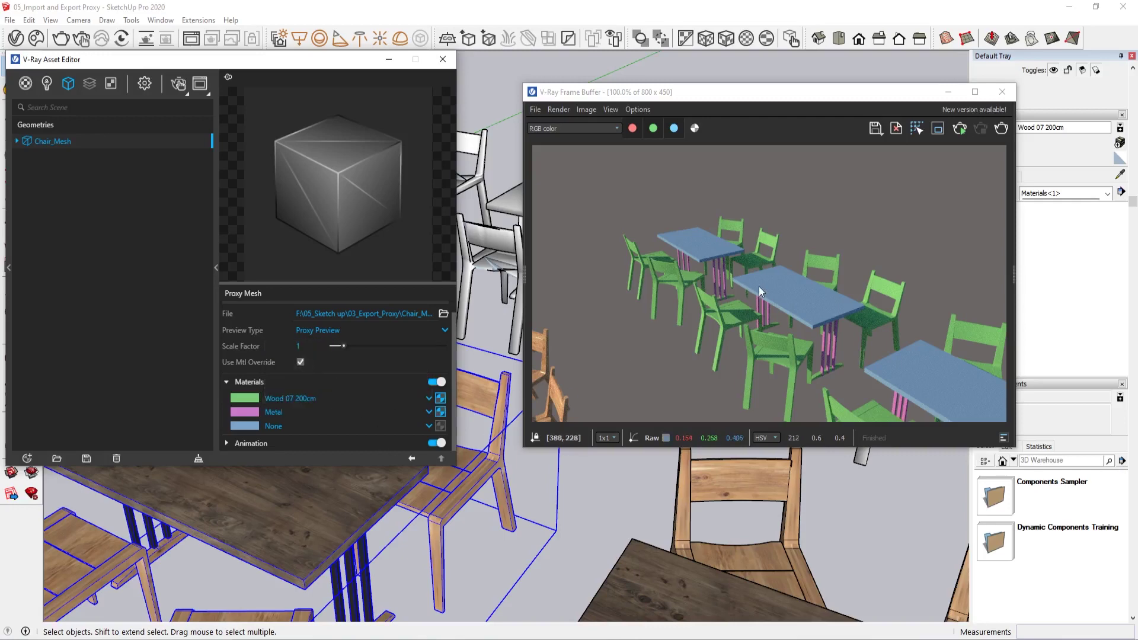
pyautogui.click(427, 426)
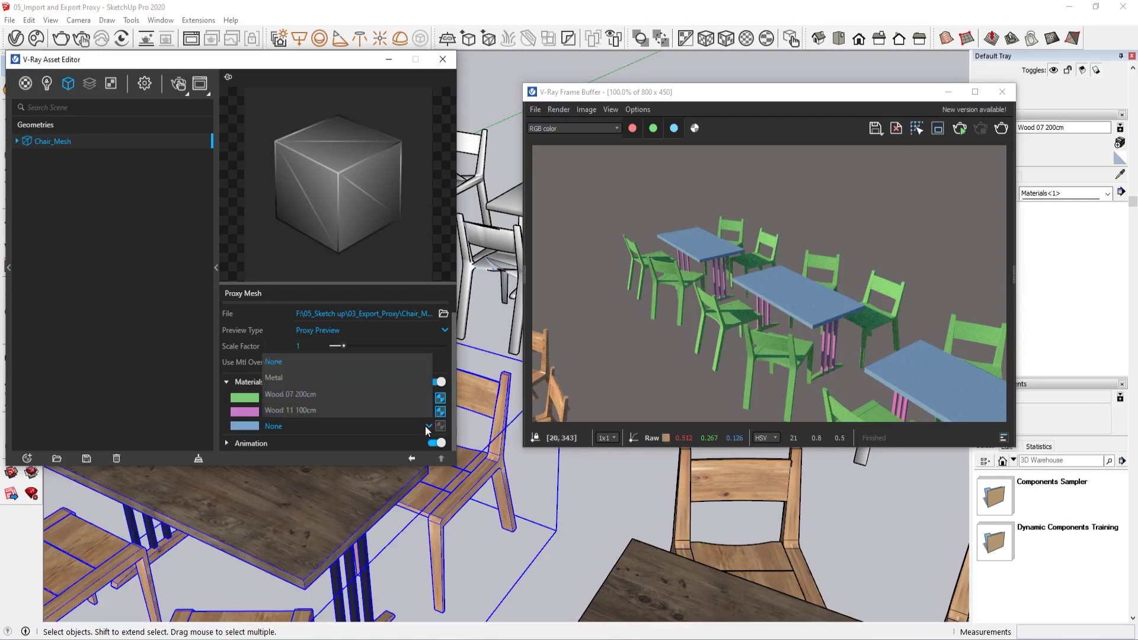
pyautogui.click(308, 408)
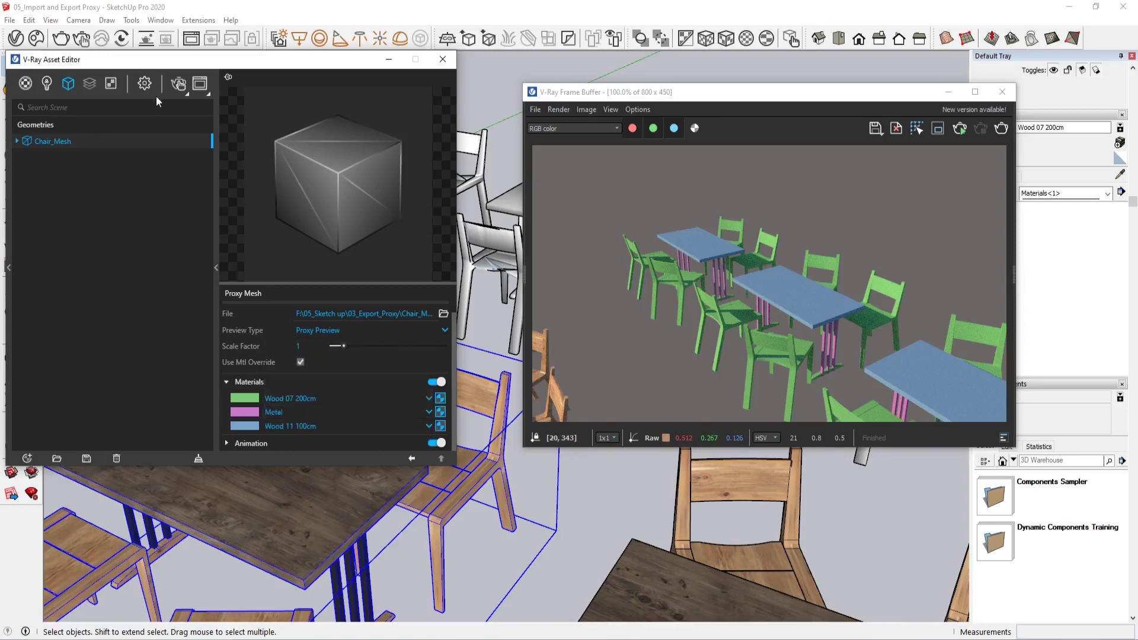
# Start an interactive V-Ray render and examine the proxies' assigned materials from overhead and at table height
pyautogui.click(180, 85)
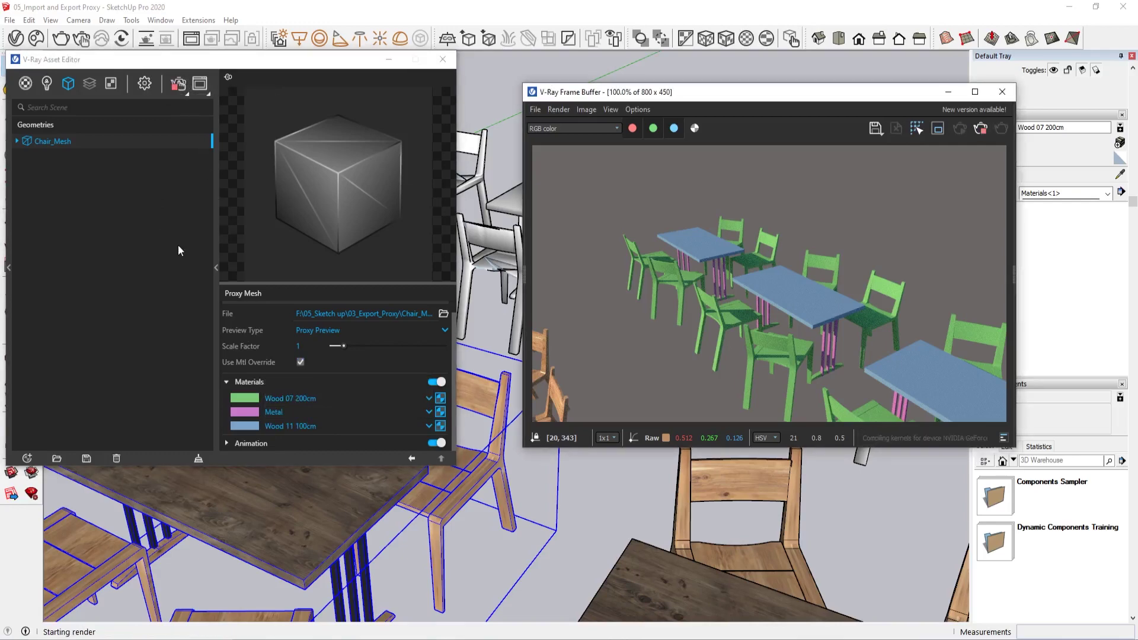
pyautogui.scroll(-4, 570, 534)
pyautogui.moveTo(570, 534)
pyautogui.mouseDown(button='middle')
pyautogui.moveTo(529, 530)
pyautogui.moveTo(531, 522)
pyautogui.mouseUp(button='middle')
pyautogui.click(214, 261)
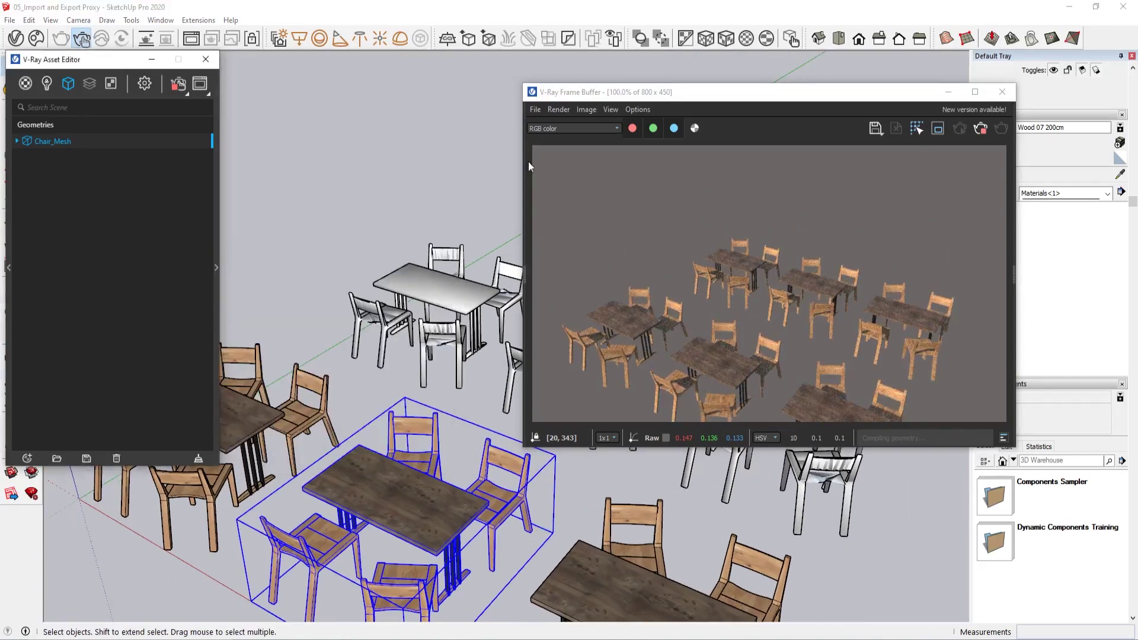
pyautogui.moveTo(909, 96); pyautogui.dragTo(952, 91)
pyautogui.moveTo(394, 388)
pyautogui.mouseDown(button='middle')
pyautogui.moveTo(421, 381)
pyautogui.moveTo(435, 312)
pyautogui.moveTo(654, 313)
pyautogui.mouseUp(button='middle')
pyautogui.scroll(3, 387, 399)
pyautogui.moveTo(288, 430)
pyautogui.mouseDown(button='middle')
pyautogui.moveTo(383, 394)
pyautogui.moveTo(361, 427)
pyautogui.moveTo(431, 471)
pyautogui.moveTo(394, 476)
pyautogui.moveTo(552, 413)
pyautogui.moveTo(320, 459)
pyautogui.moveTo(403, 457)
pyautogui.moveTo(323, 507)
pyautogui.moveTo(214, 525)
pyautogui.moveTo(384, 367)
pyautogui.mouseUp(button='middle')
pyautogui.scroll(2, 450, 398)
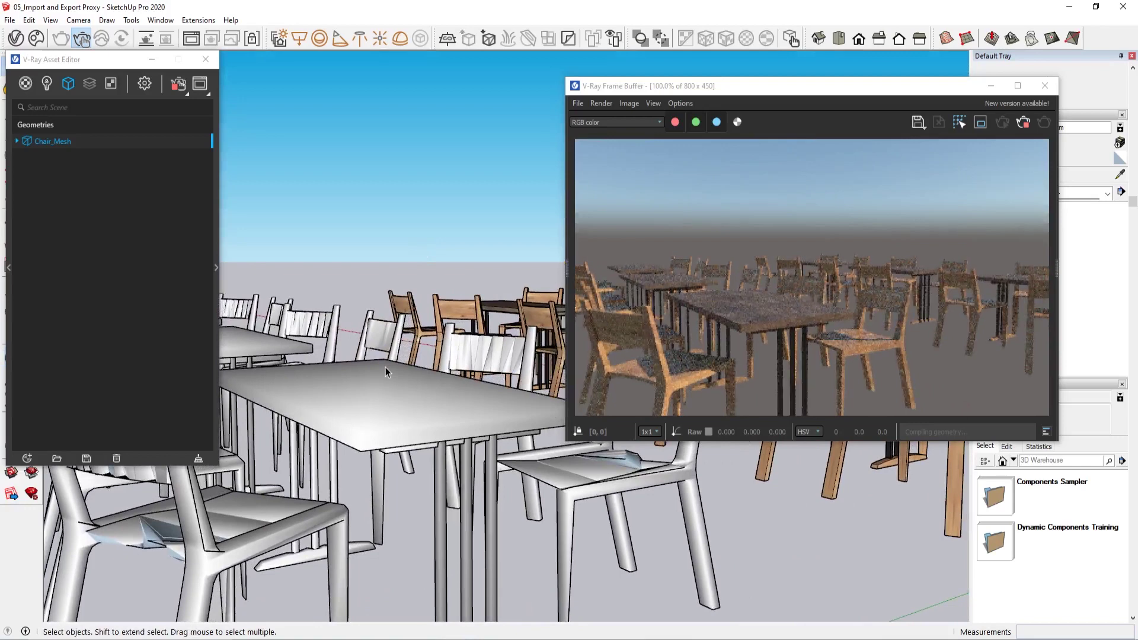
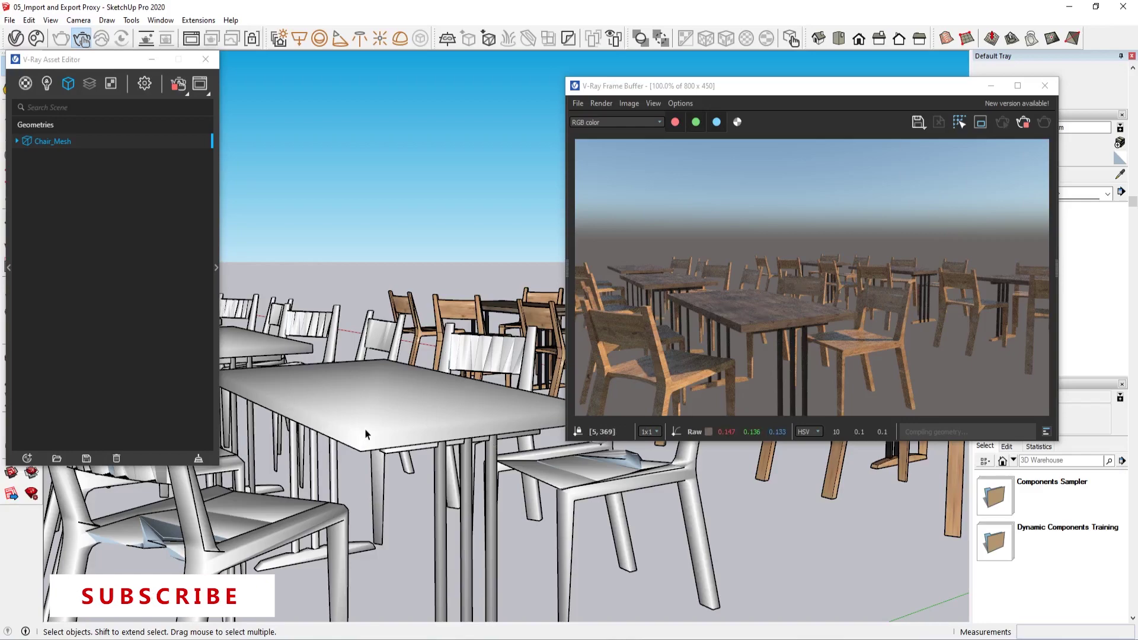
# Inspect the rendered chair texture in close-up and compare the proxy row with the original sets from other angles
pyautogui.moveTo(358, 425)
pyautogui.mouseDown(button='middle')
pyautogui.moveTo(310, 465)
pyautogui.moveTo(359, 498)
pyautogui.mouseUp(button='middle')
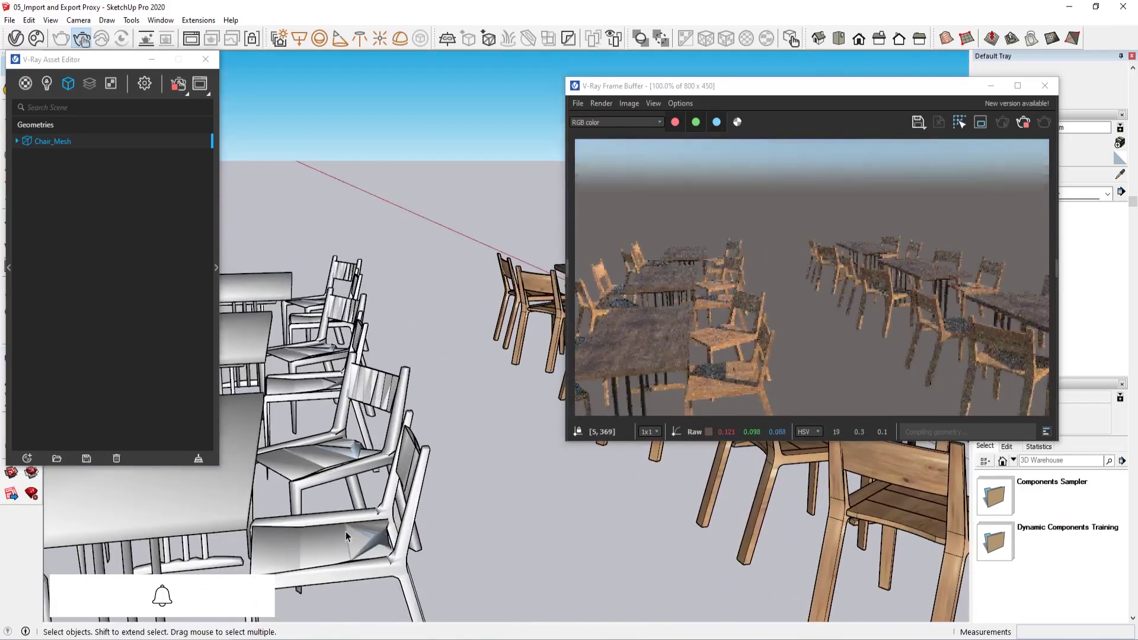
pyautogui.scroll(2, 737, 358)
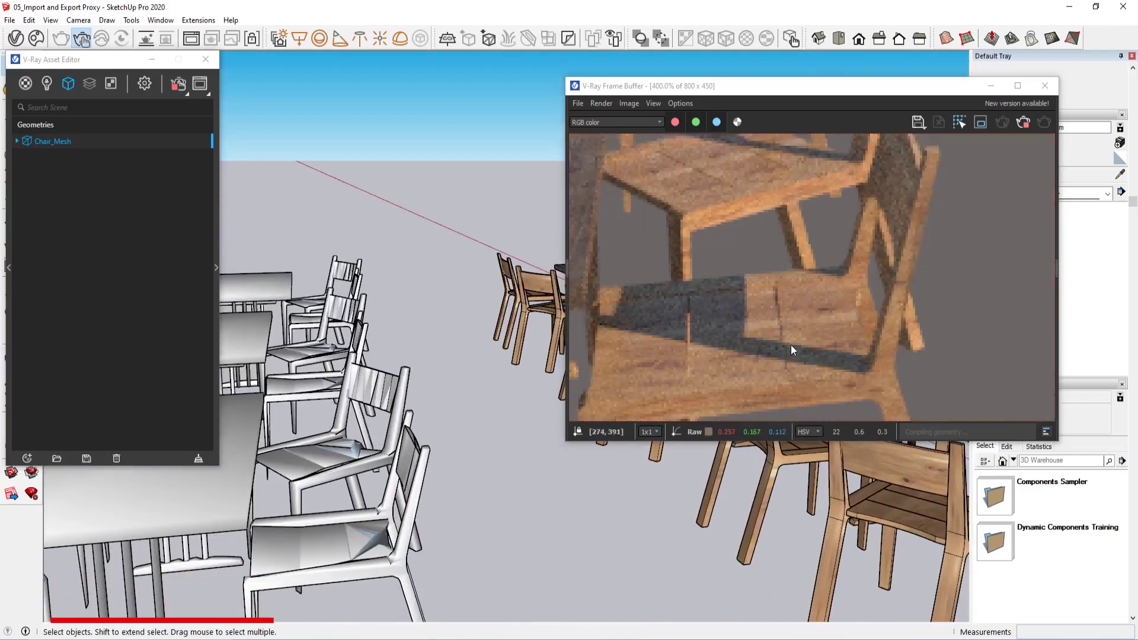
pyautogui.scroll(-2, 791, 344)
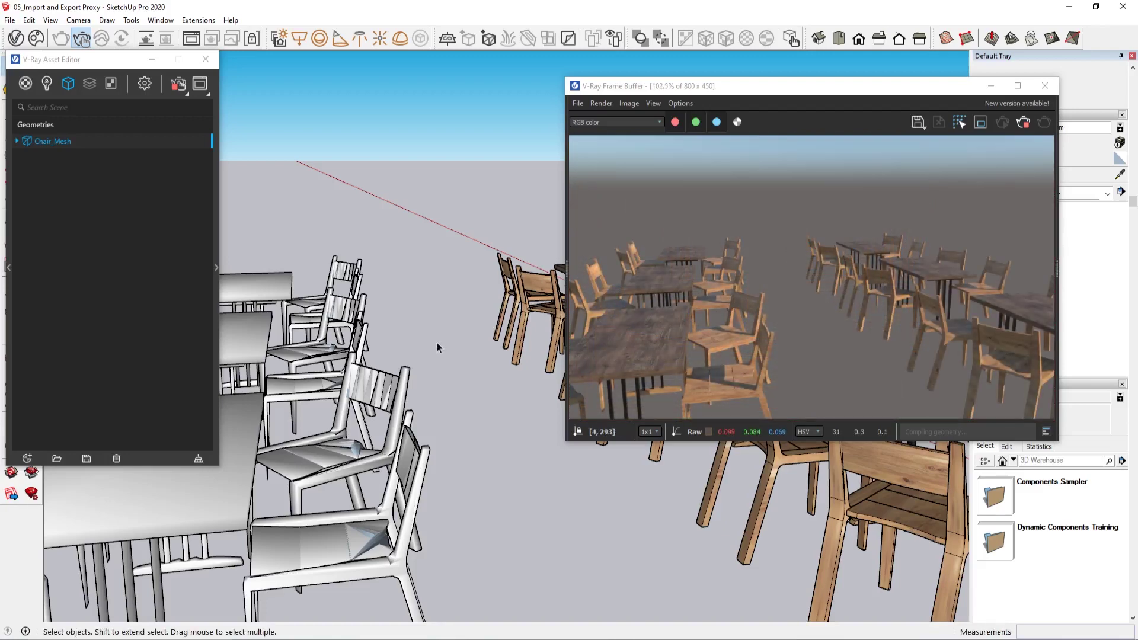
pyautogui.moveTo(436, 343)
pyautogui.mouseDown(button='middle')
pyautogui.moveTo(397, 361)
pyautogui.moveTo(328, 451)
pyautogui.moveTo(412, 436)
pyautogui.moveTo(422, 447)
pyautogui.mouseUp(button='middle')
pyautogui.click(328, 451)
pyautogui.scroll(-2, 412, 437)
pyautogui.scroll(-2, 412, 437)
pyautogui.scroll(2, 371, 448)
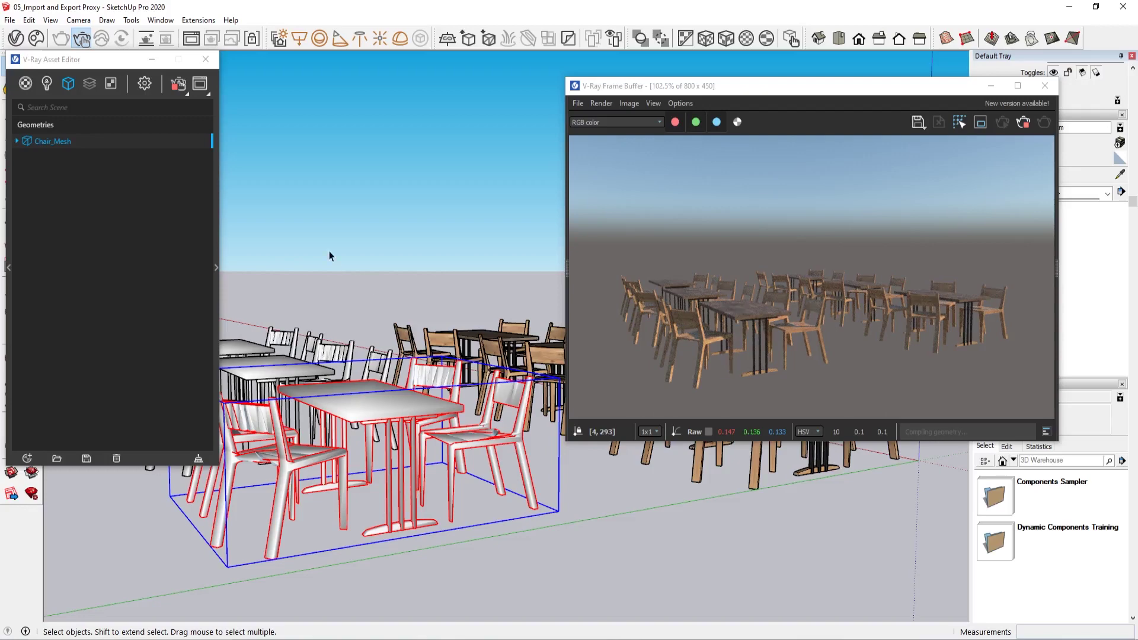
pyautogui.moveTo(415, 481); pyautogui.dragTo(497, 469, button='middle')
# Stop the interactive render and close the V-Ray Asset Editor and Frame Buffer
pyautogui.click(178, 85)
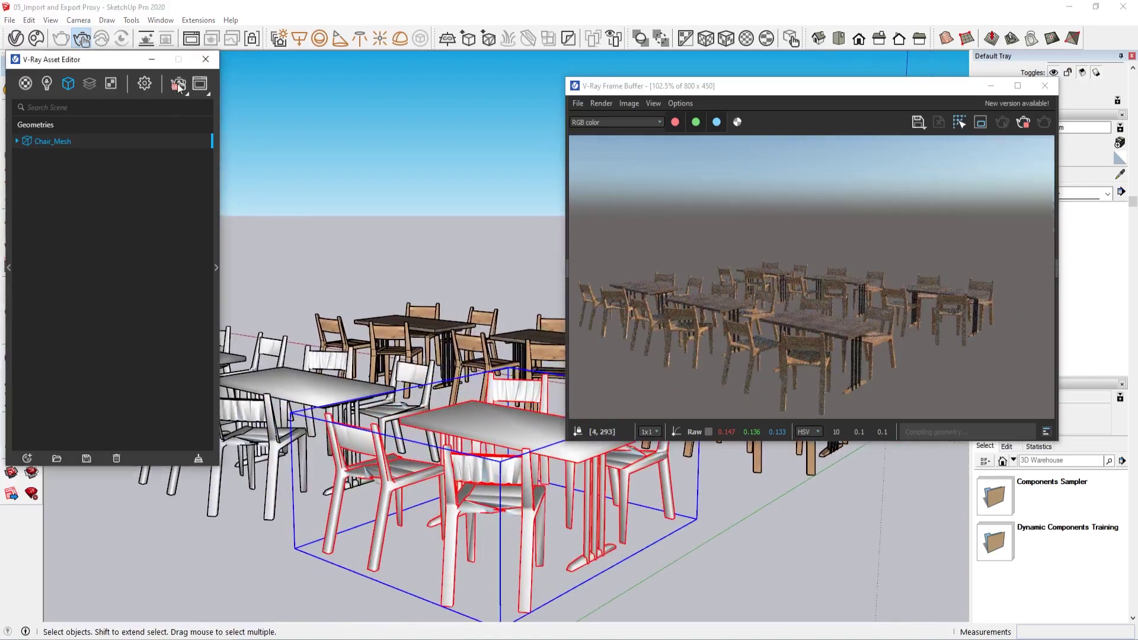
pyautogui.click(205, 59)
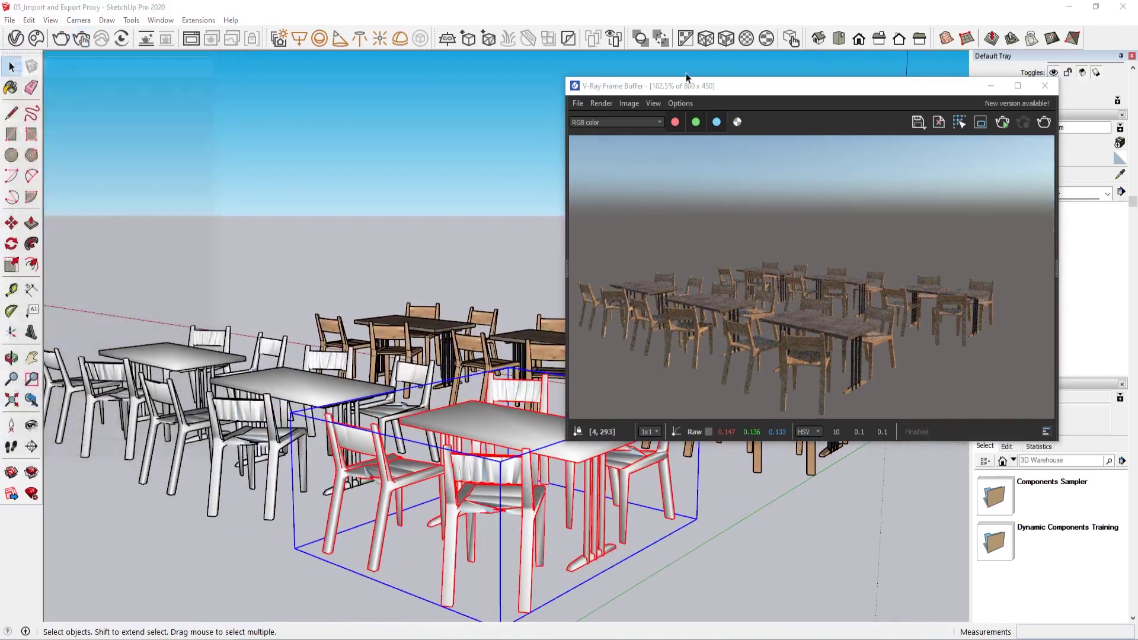
pyautogui.click(1044, 85)
# Try to copy the three proxies along the green axis with a distance of 20
pyautogui.moveTo(634, 211); pyautogui.dragTo(699, 301, button='middle')
pyautogui.moveTo(795, 276); pyautogui.dragTo(360, 391)
pyautogui.moveTo(363, 393); pyautogui.dragTo(633, 338, button='middle')
pyautogui.keyDown('shift'); pyautogui.moveTo(633, 338); pyautogui.dragTo(615, 311, button='middle'); pyautogui.keyUp('shift')
pyautogui.press('m')
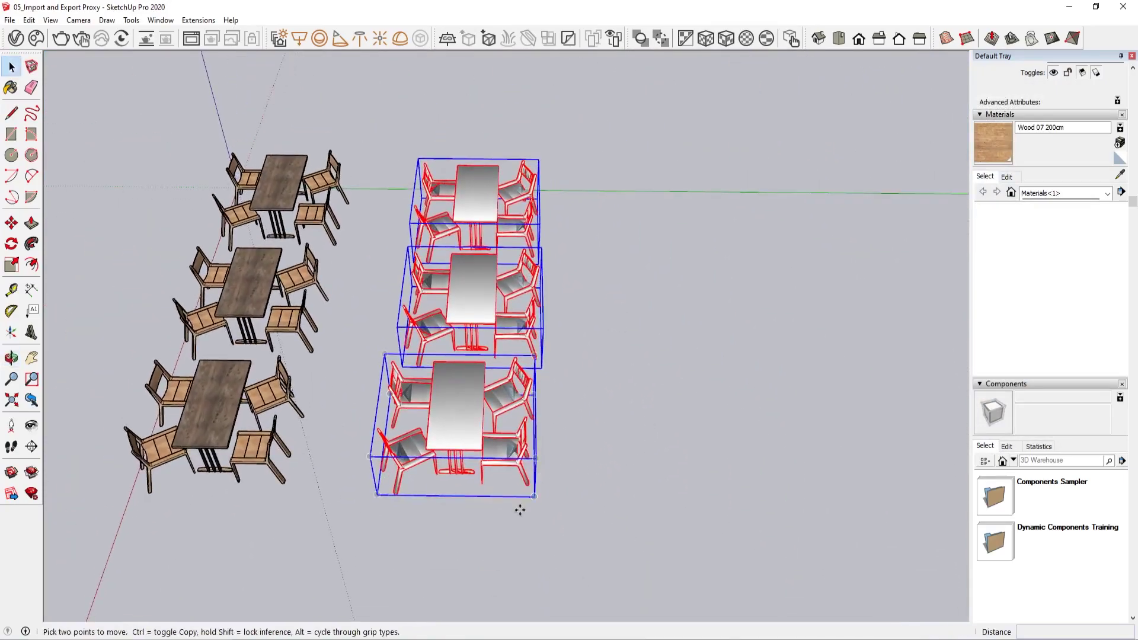
pyautogui.click(518, 510)
pyautogui.press('ctrl')
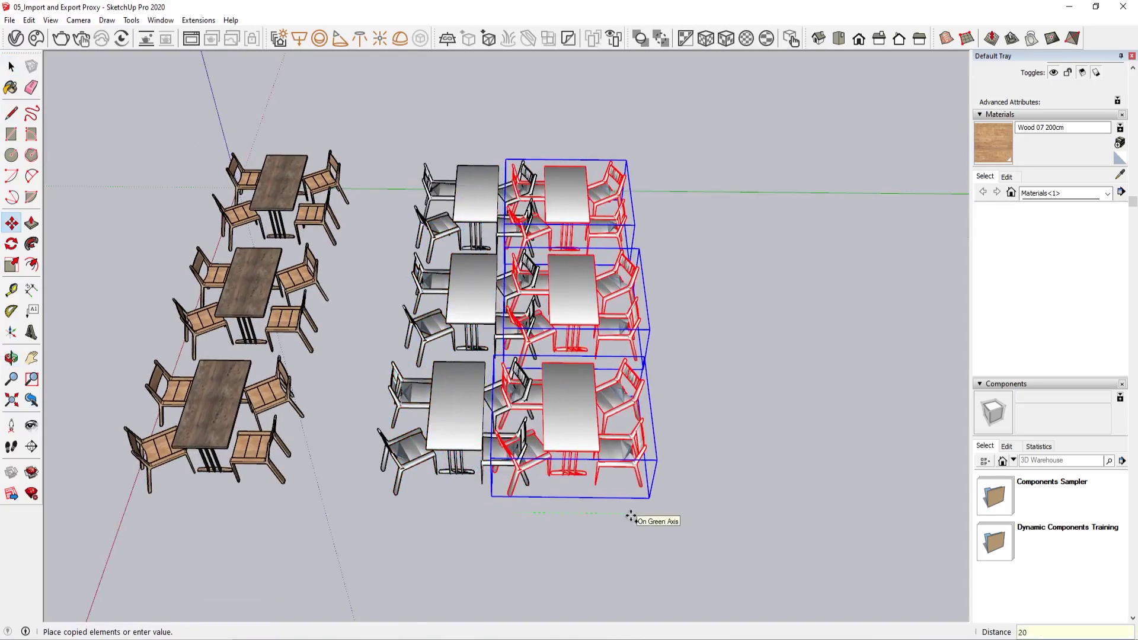
pyautogui.press('Return')
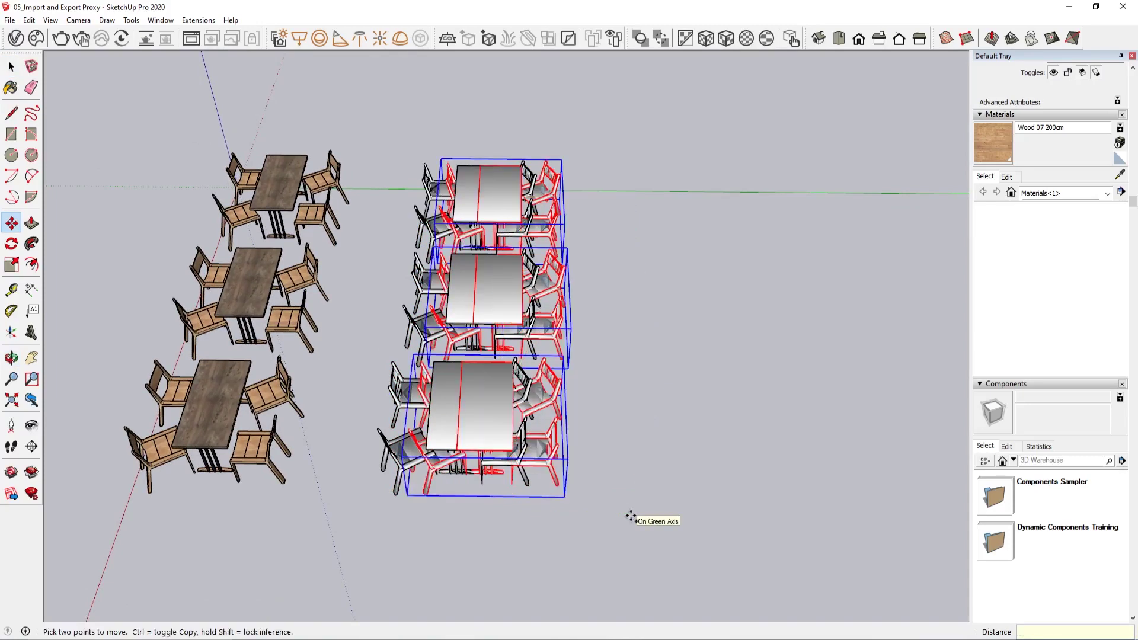
pyautogui.hotkey('ctrl', 'z')
pyautogui.press('space')
# Copy the three proxies 20' along the green axis and multiply the copy with *8
pyautogui.moveTo(600, 291); pyautogui.dragTo(418, 500)
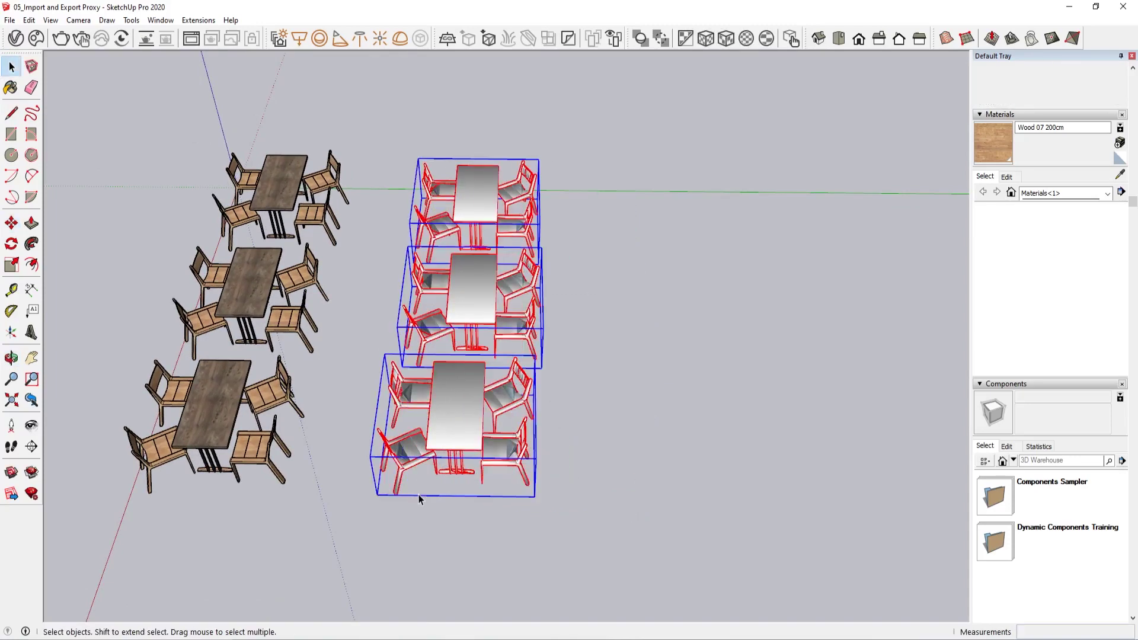
pyautogui.press('m')
pyautogui.click(471, 511)
pyautogui.press('ctrl')
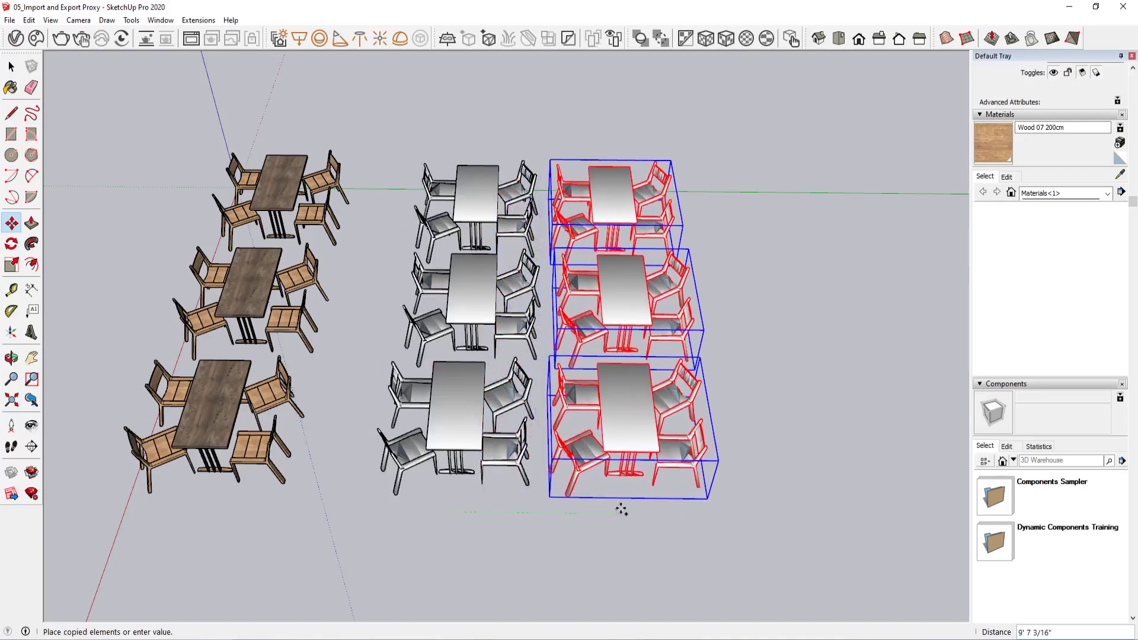
pyautogui.write("20'")
pyautogui.press('Return')
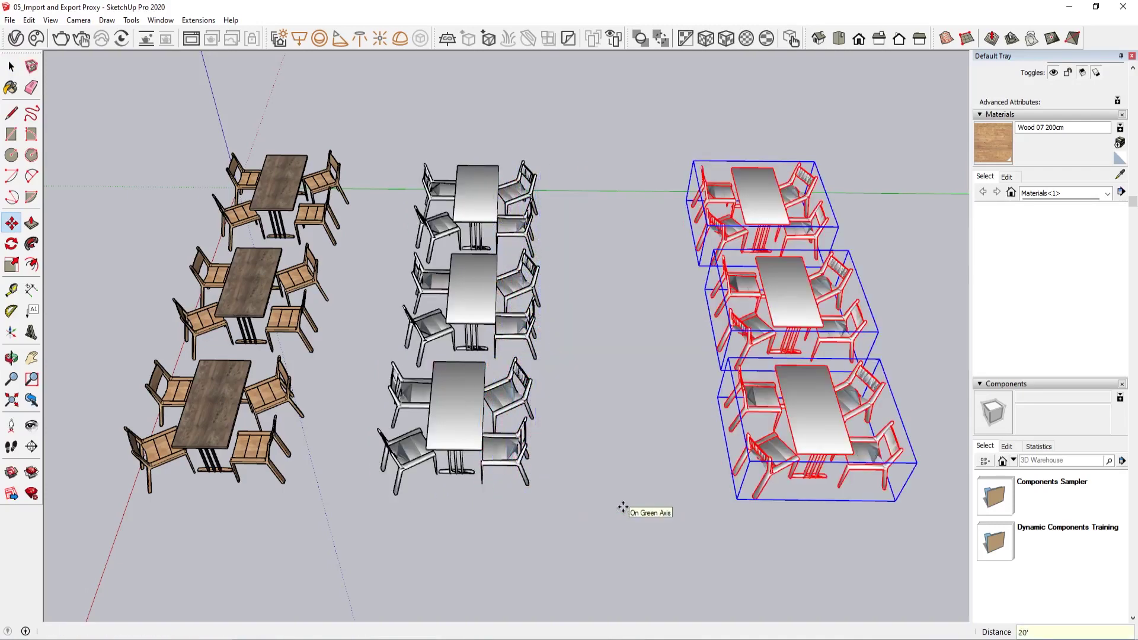
pyautogui.press('Return')
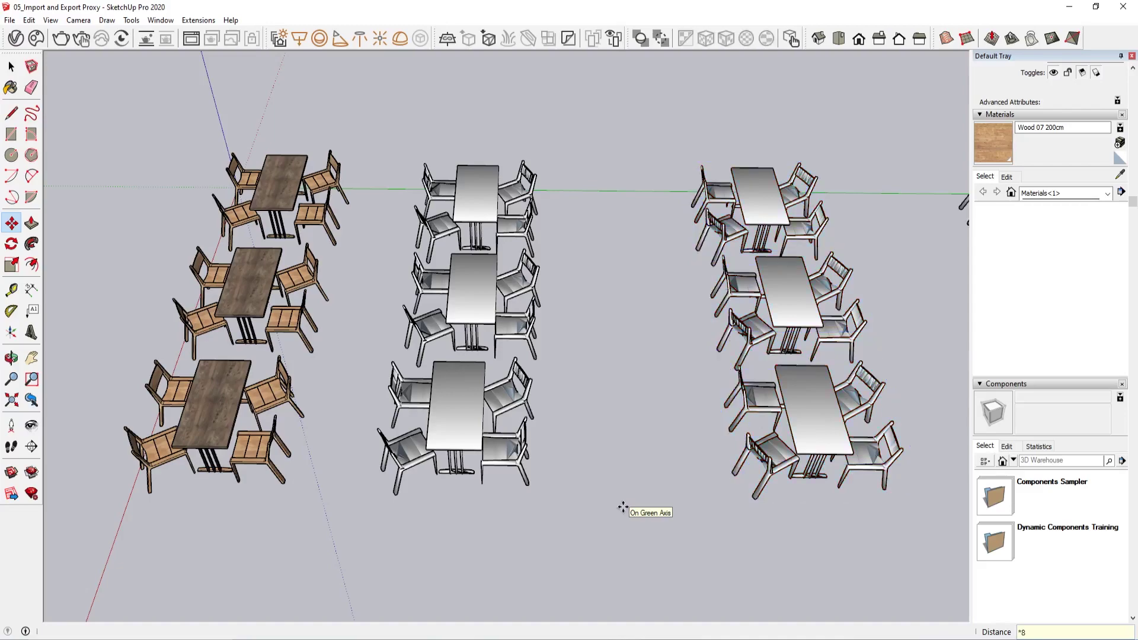
# Copy all the proxy rows along the red axis with a distance of 30 and multiply the copy with *2
pyautogui.scroll(-3, 623, 507)
pyautogui.moveTo(506, 452); pyautogui.dragTo(887, 424, button='middle')
pyautogui.scroll(-1, 886, 424)
pyautogui.scroll(-2, 583, 432)
pyautogui.keyDown('shift'); pyautogui.moveTo(661, 289); pyautogui.dragTo(650, 435, button='middle'); pyautogui.keyUp('shift')
pyautogui.scroll(-2, 647, 432)
pyautogui.press('space')
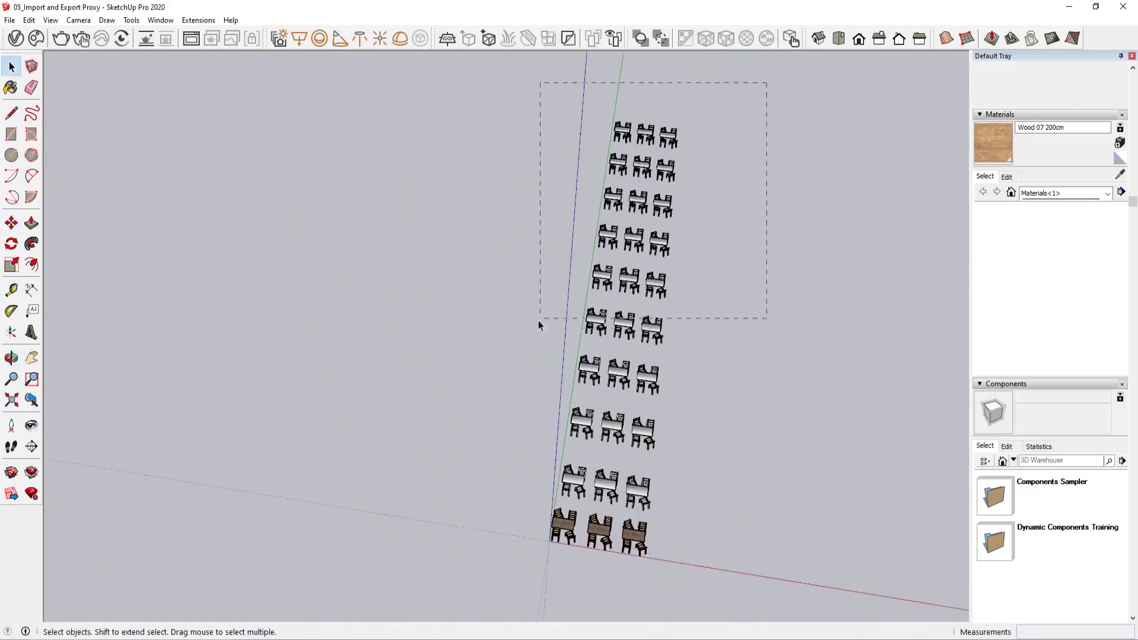
pyautogui.moveTo(497, 501); pyautogui.dragTo(496, 500)
pyautogui.moveTo(468, 470); pyautogui.dragTo(488, 462, button='middle')
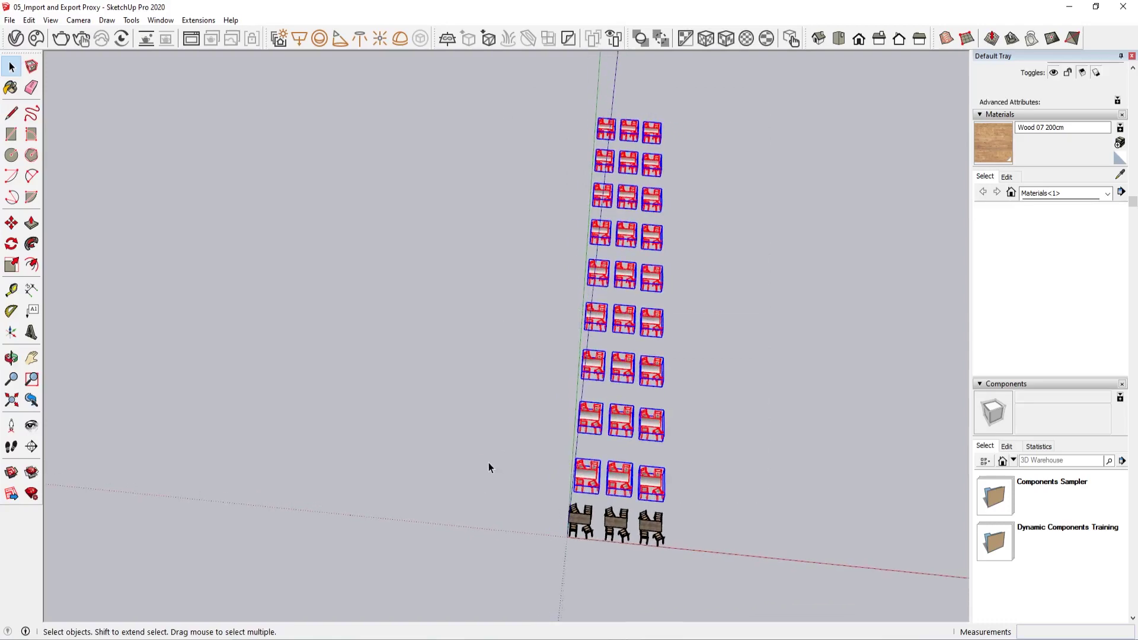
pyautogui.press('m')
pyautogui.click(455, 451)
pyautogui.press('ctrl')
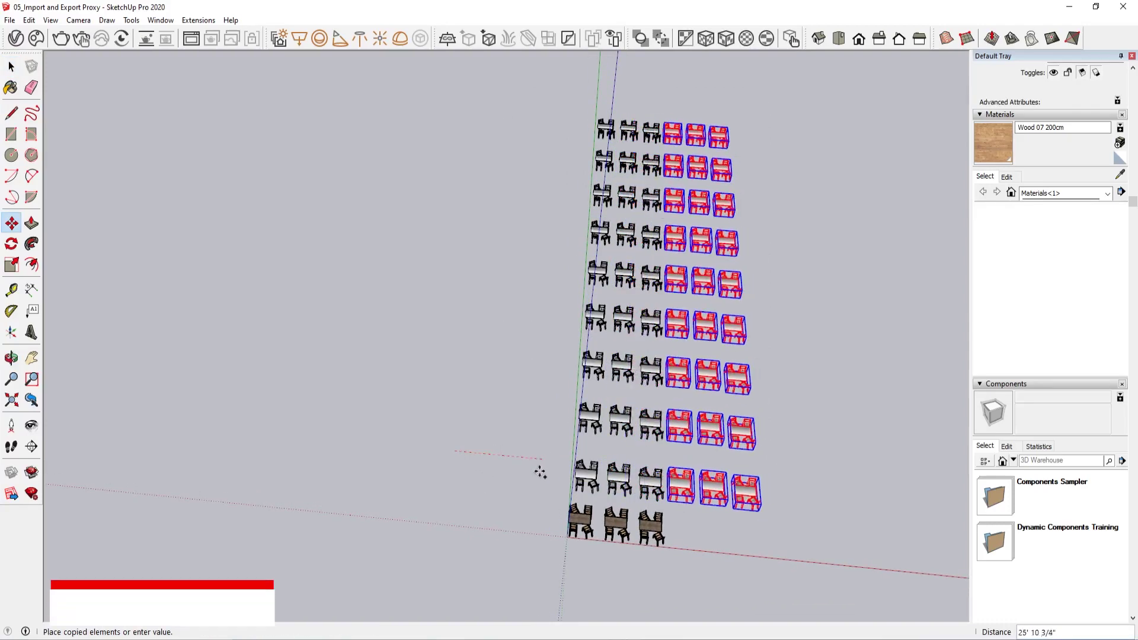
pyautogui.write('30')
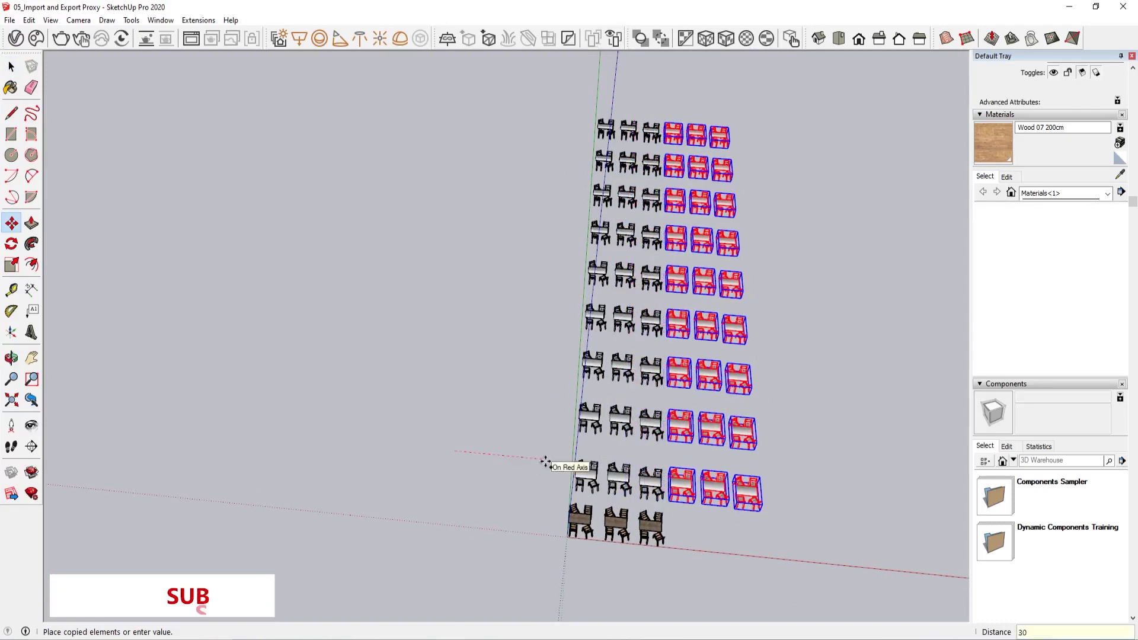
pyautogui.press('Return')
pyautogui.write('*')
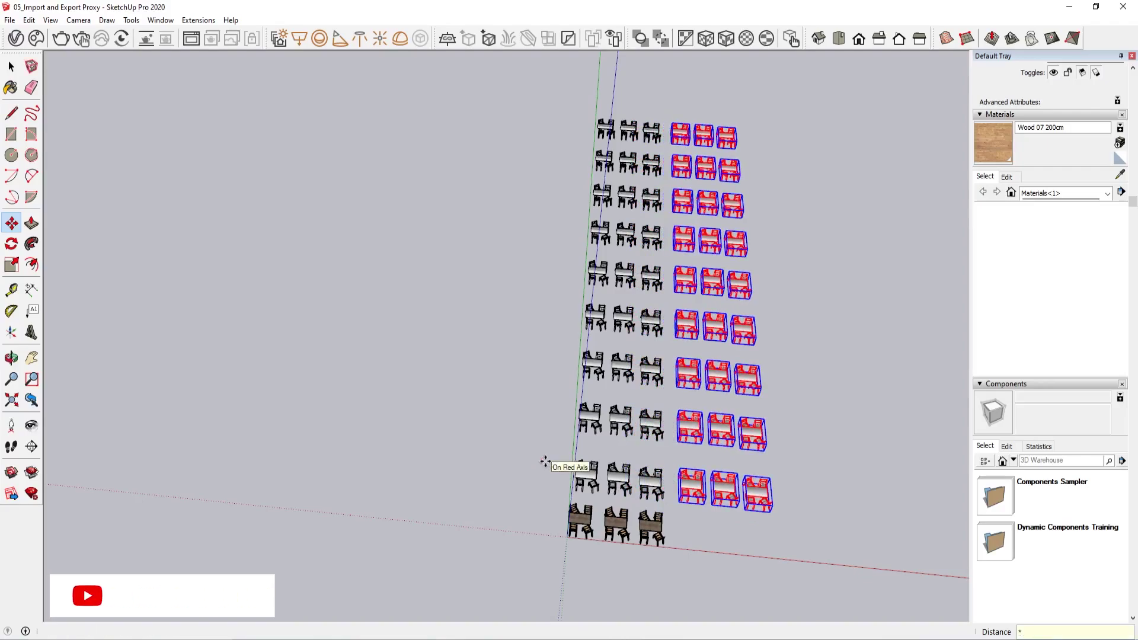
pyautogui.write('2')
pyautogui.press('Return')
pyautogui.press('space')
# Delete the copied proxies so that only the first three beside the original dining sets remain
pyautogui.moveTo(457, 357); pyautogui.dragTo(748, 484, button='middle')
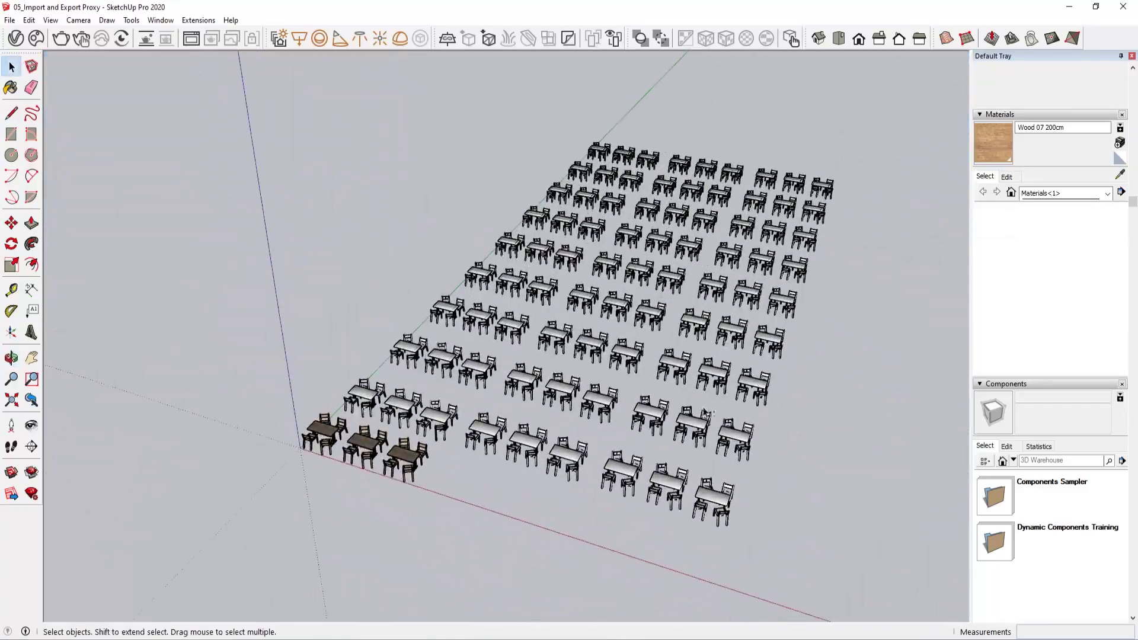
pyautogui.moveTo(705, 412); pyautogui.dragTo(593, 406, button='middle')
pyautogui.moveTo(392, 400); pyautogui.dragTo(507, 331, button='middle')
pyautogui.scroll(2, 363, 353)
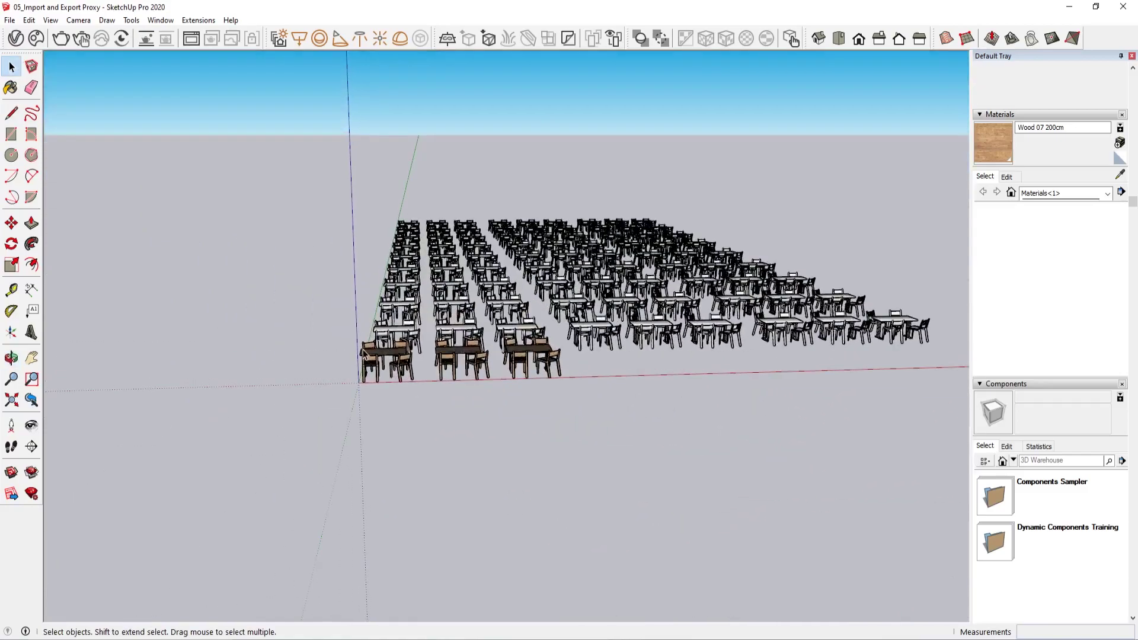
pyautogui.moveTo(381, 325); pyautogui.dragTo(358, 473, button='middle')
pyautogui.scroll(-2, 358, 472)
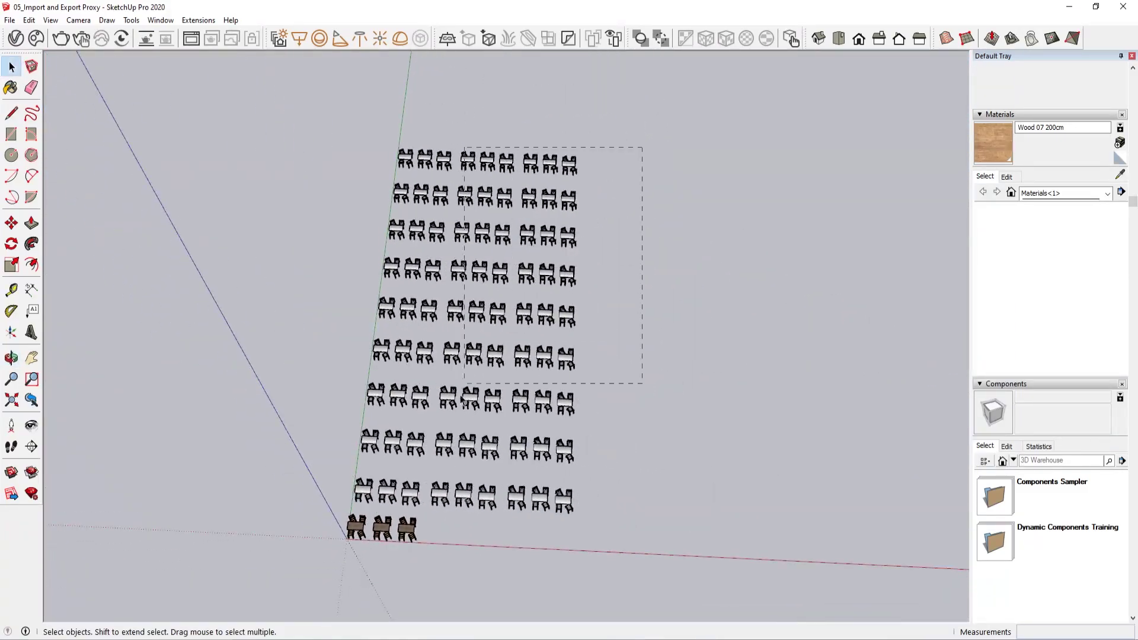
pyautogui.click(364, 460)
pyautogui.press('Delete')
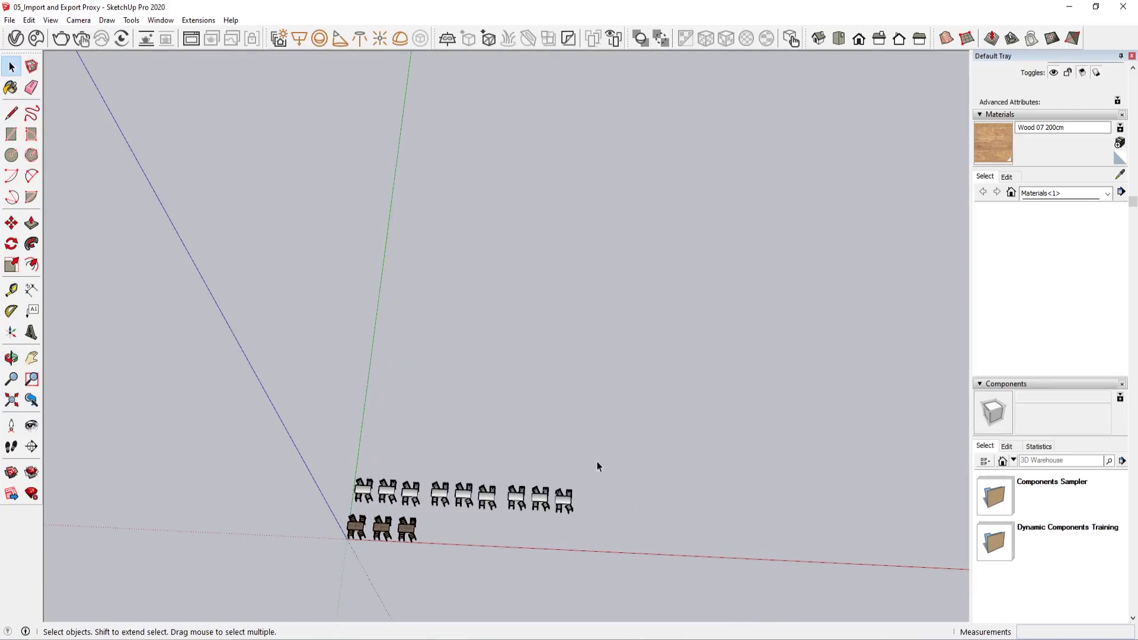
pyautogui.moveTo(428, 521); pyautogui.dragTo(427, 521)
pyautogui.press('Delete')
# Examine the Preview Type options of the V-Ray proxy export for the middle original dining set, without exporting
pyautogui.scroll(7, 393, 513)
pyautogui.click(363, 539)
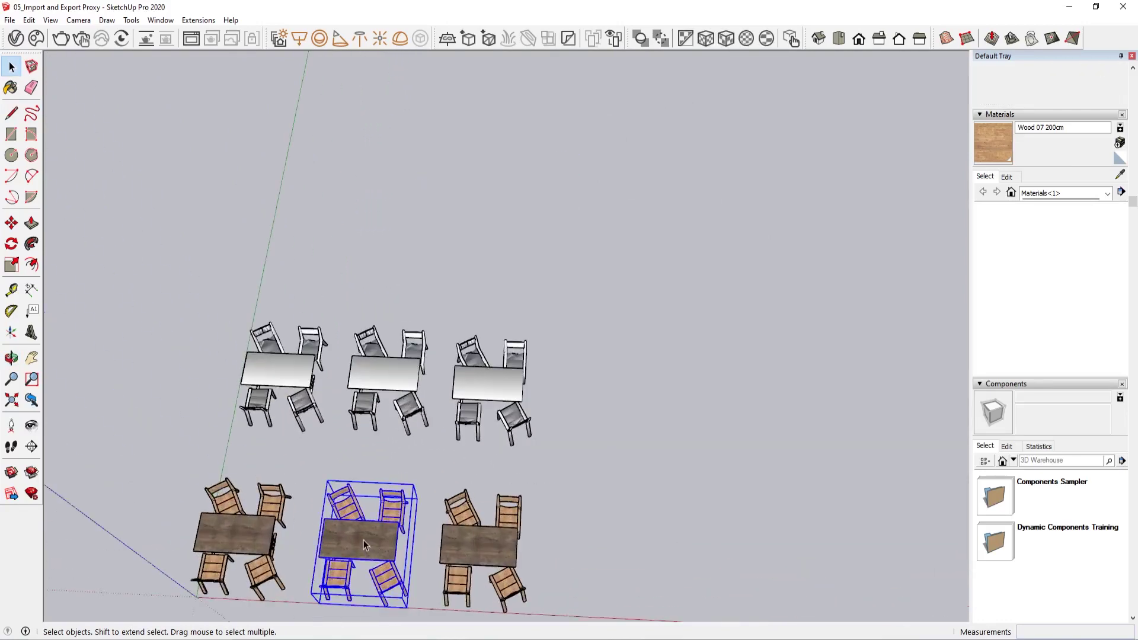
pyautogui.scroll(2, 362, 538)
pyautogui.keyDown('shift'); pyautogui.moveTo(362, 538); pyautogui.dragTo(533, 451, button='middle'); pyautogui.keyUp('shift')
pyautogui.click(471, 38)
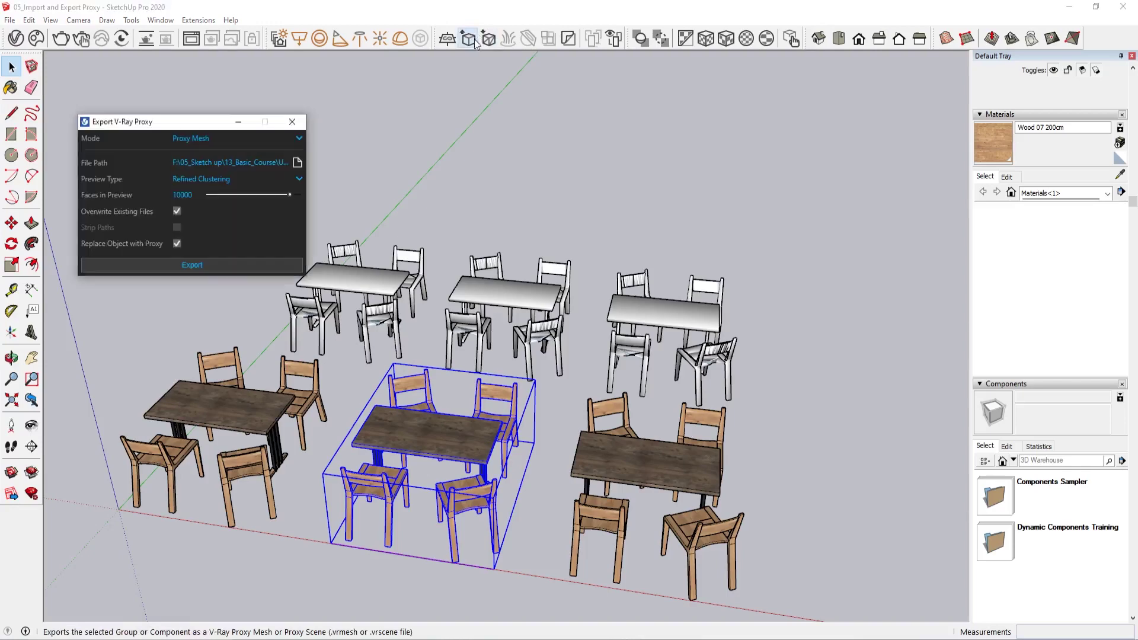
pyautogui.click(201, 176)
pyautogui.click(294, 124)
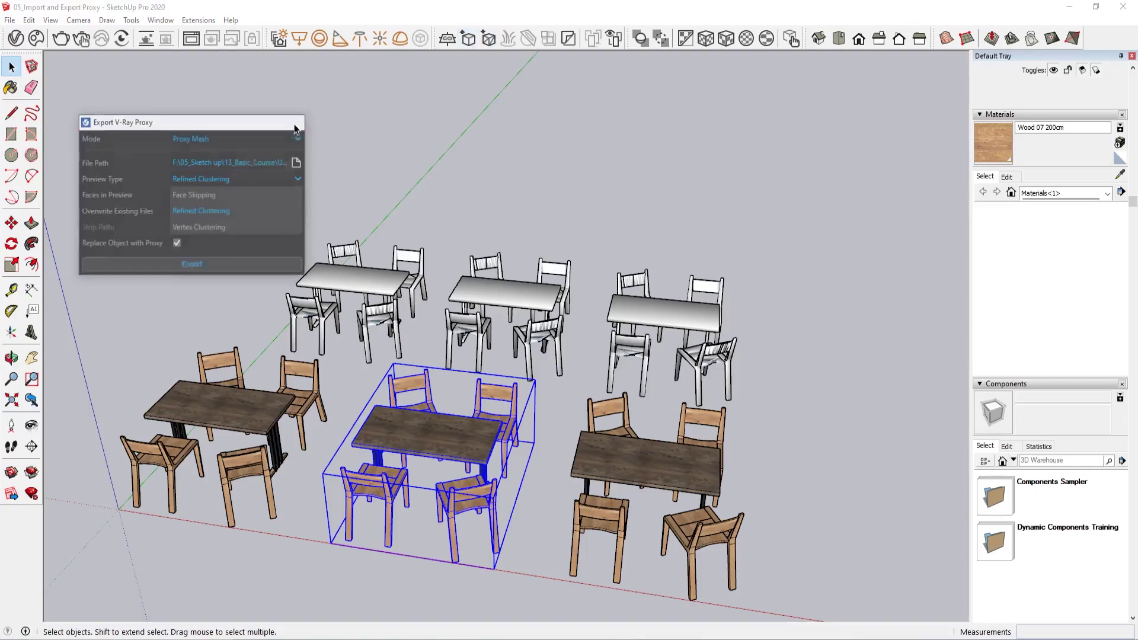
# Open the V-Ray Asset Editor and show the settings of the Chair_Mesh proxy
pyautogui.scroll(3, 300, 272)
pyautogui.moveTo(300, 274); pyautogui.dragTo(533, 302, button='middle')
pyautogui.scroll(1, 496, 339)
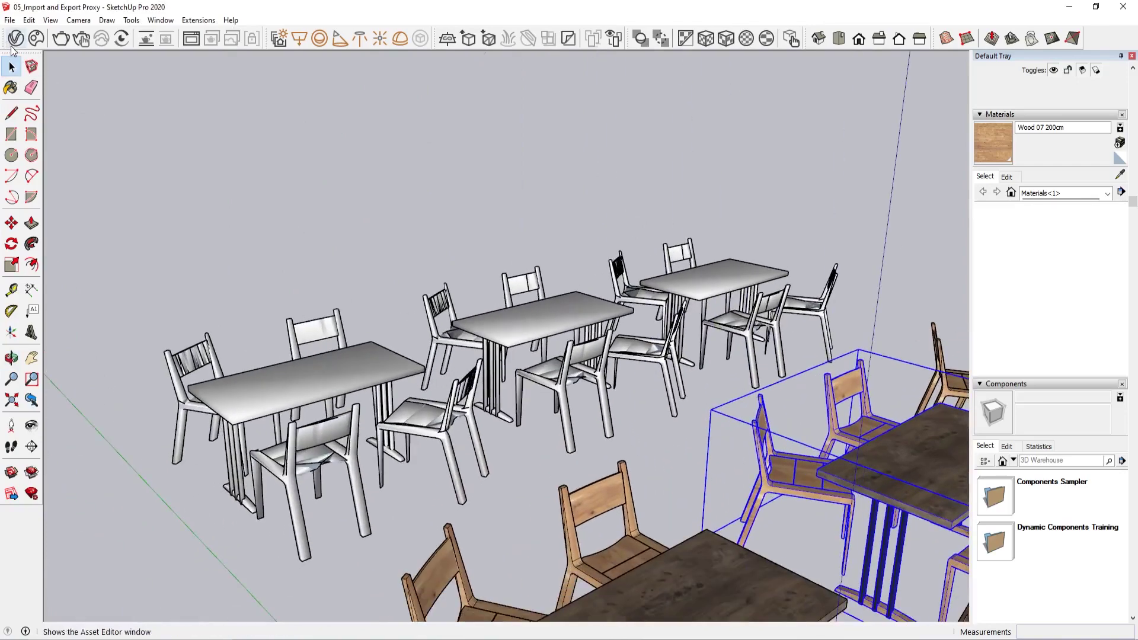
pyautogui.click(16, 38)
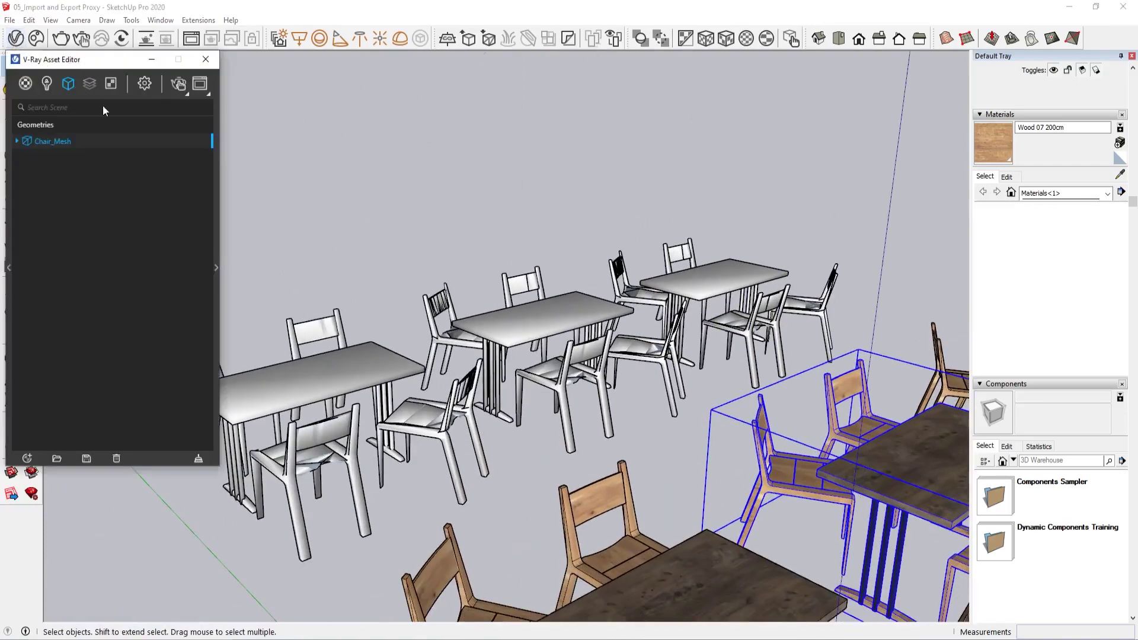
pyautogui.click(216, 238)
# Examine the Preview Type choices of the Chair_Mesh proxy and the notice on the Whole Mesh option
pyautogui.moveTo(504, 349); pyautogui.dragTo(770, 297, button='middle')
pyautogui.scroll(2, 606, 330)
pyautogui.moveTo(607, 331)
pyautogui.mouseDown(button='middle')
pyautogui.moveTo(642, 315)
pyautogui.moveTo(599, 323)
pyautogui.mouseUp(button='middle')
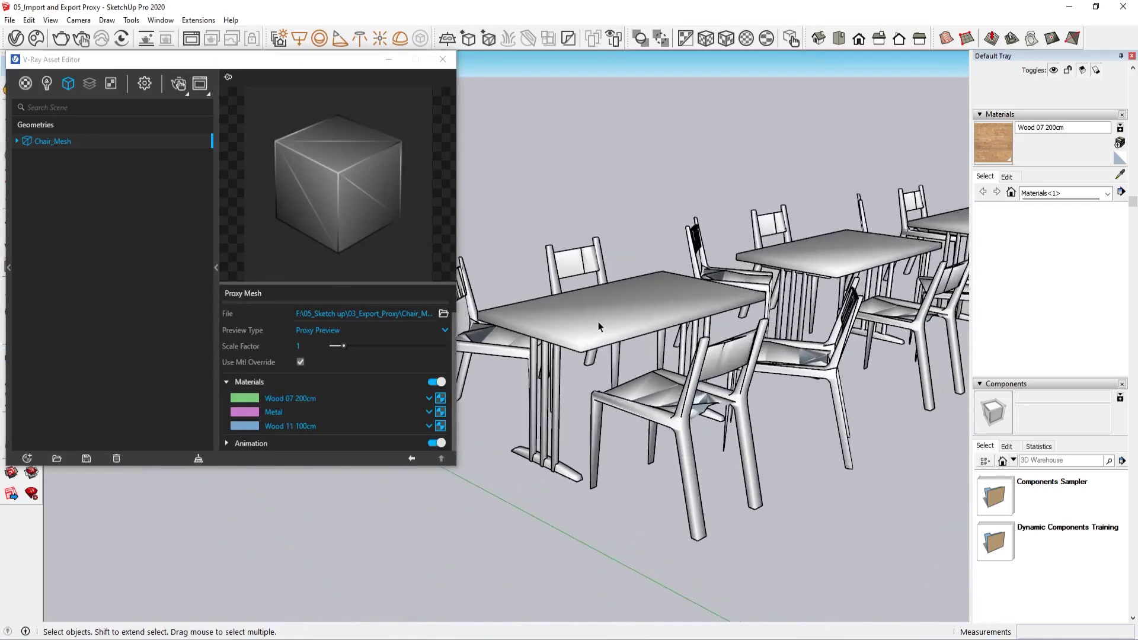
pyautogui.click(334, 329)
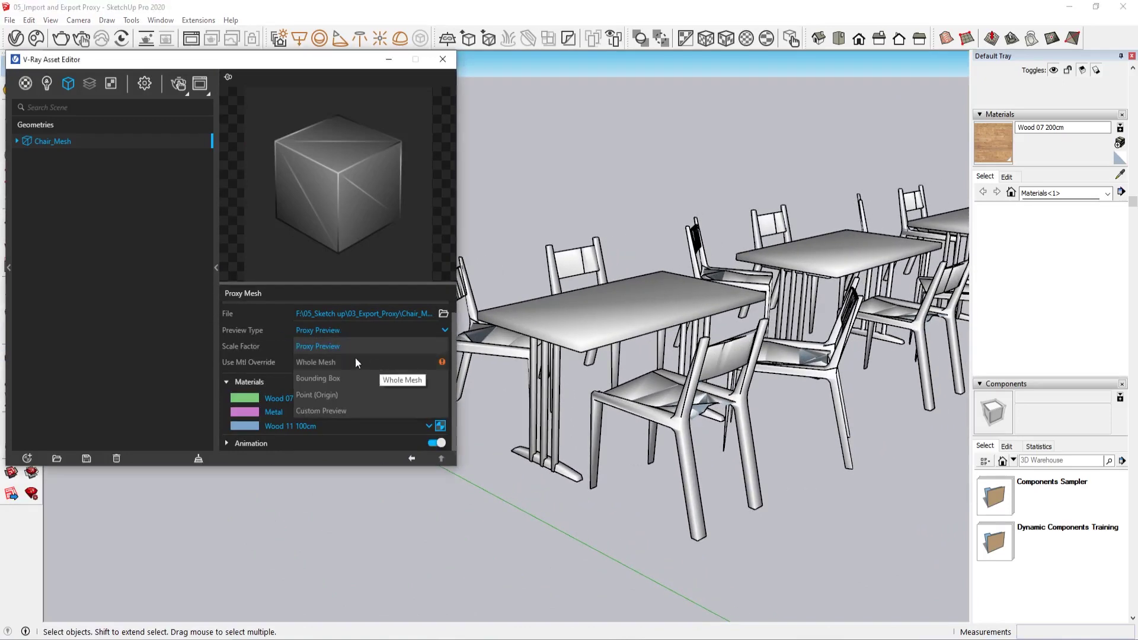
pyautogui.click(541, 343)
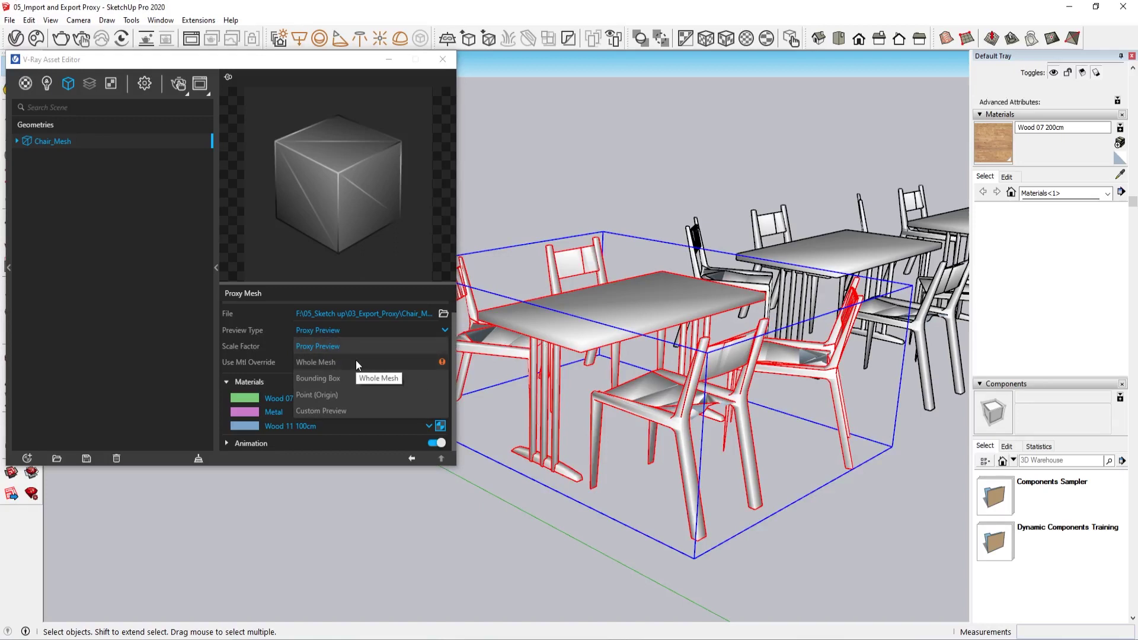
pyautogui.moveTo(444, 361)
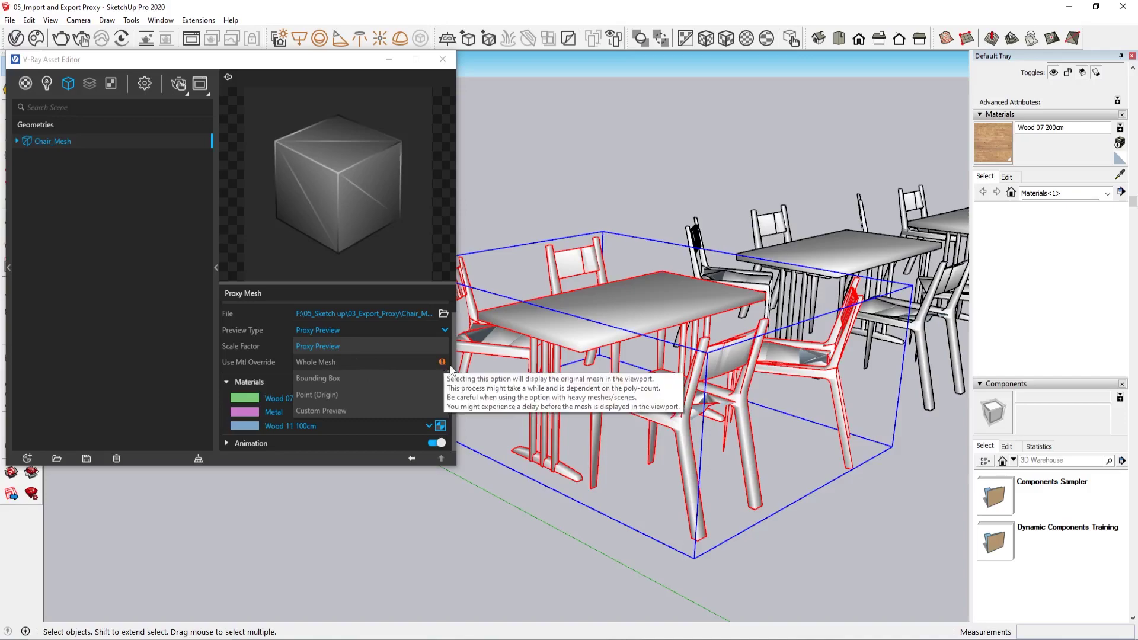
# Compare how the proxies and the original textured dining sets display in the viewport
pyautogui.moveTo(450, 370)
pyautogui.mouseDown(button='middle')
pyautogui.moveTo(812, 437)
pyautogui.moveTo(622, 437)
pyautogui.moveTo(767, 444)
pyautogui.moveTo(599, 461)
pyautogui.mouseUp(button='middle')
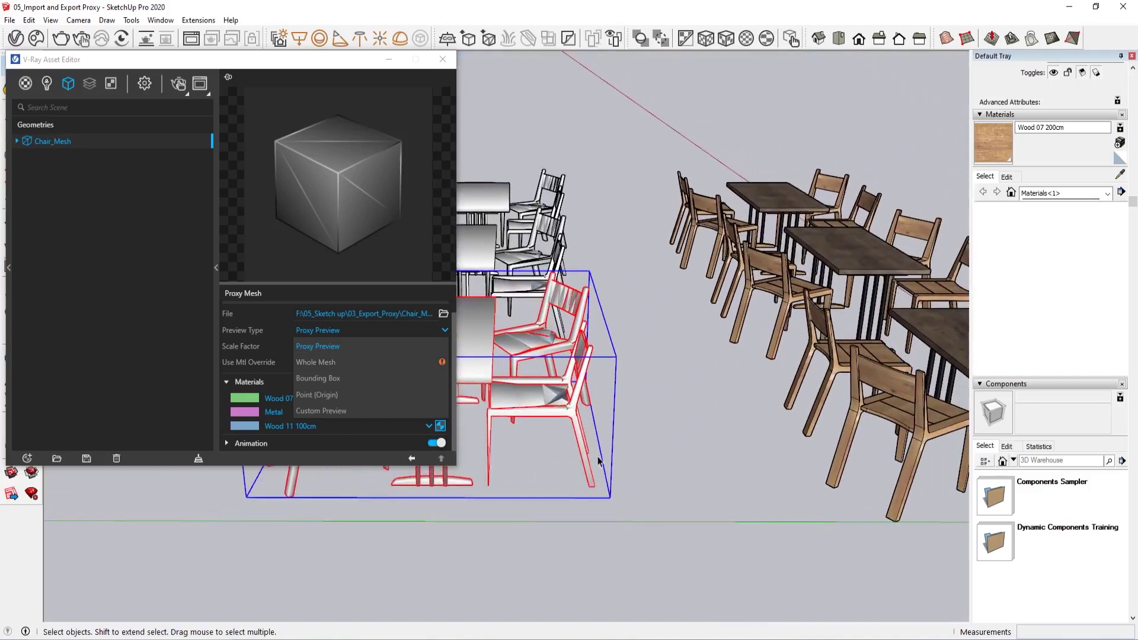
pyautogui.scroll(-2, 601, 455)
pyautogui.click(869, 379)
pyautogui.scroll(1, 806, 439)
pyautogui.keyDown('shift'); pyautogui.moveTo(719, 437); pyautogui.dragTo(892, 423, button='middle'); pyautogui.keyUp('shift')
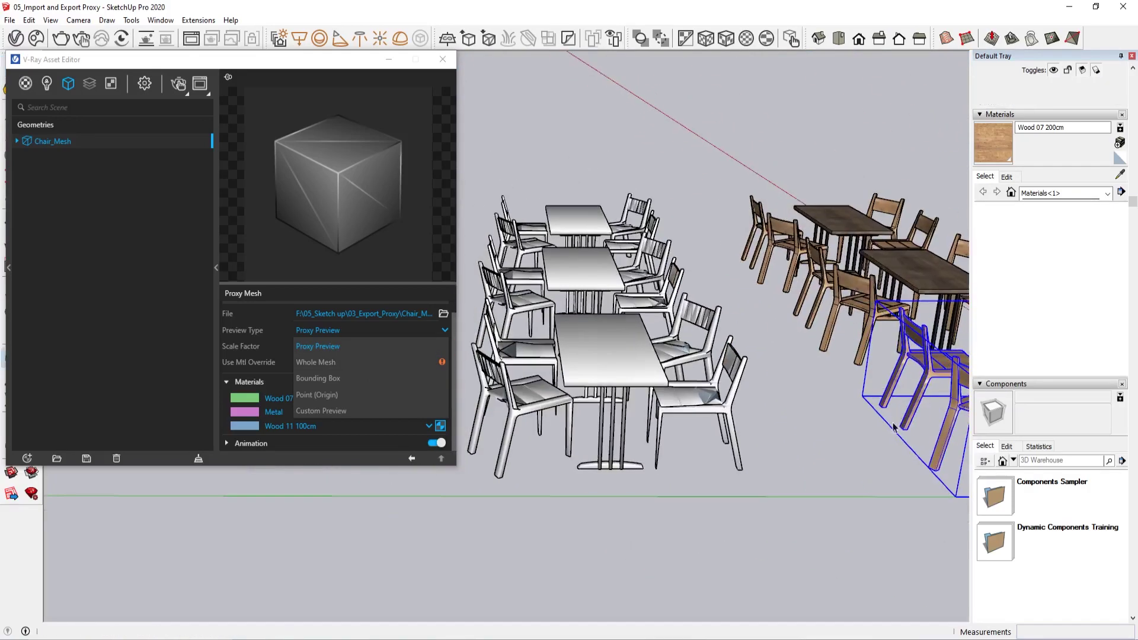
pyautogui.click(593, 362)
pyautogui.keyDown('shift'); pyautogui.moveTo(593, 363); pyautogui.dragTo(437, 362, button='middle'); pyautogui.keyUp('shift')
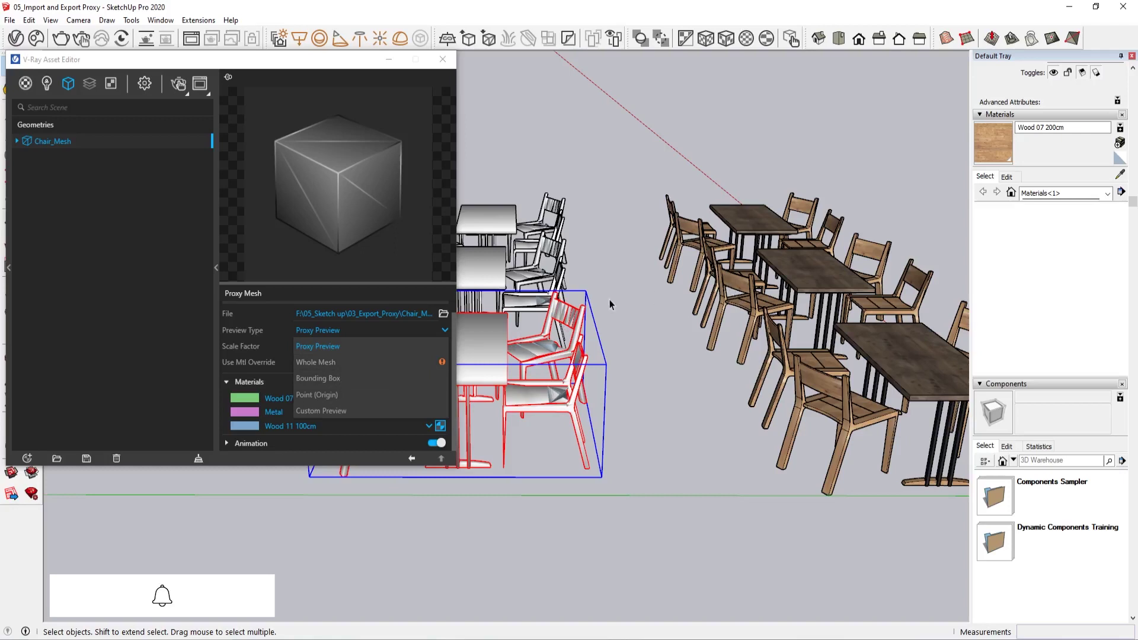
pyautogui.click(697, 318)
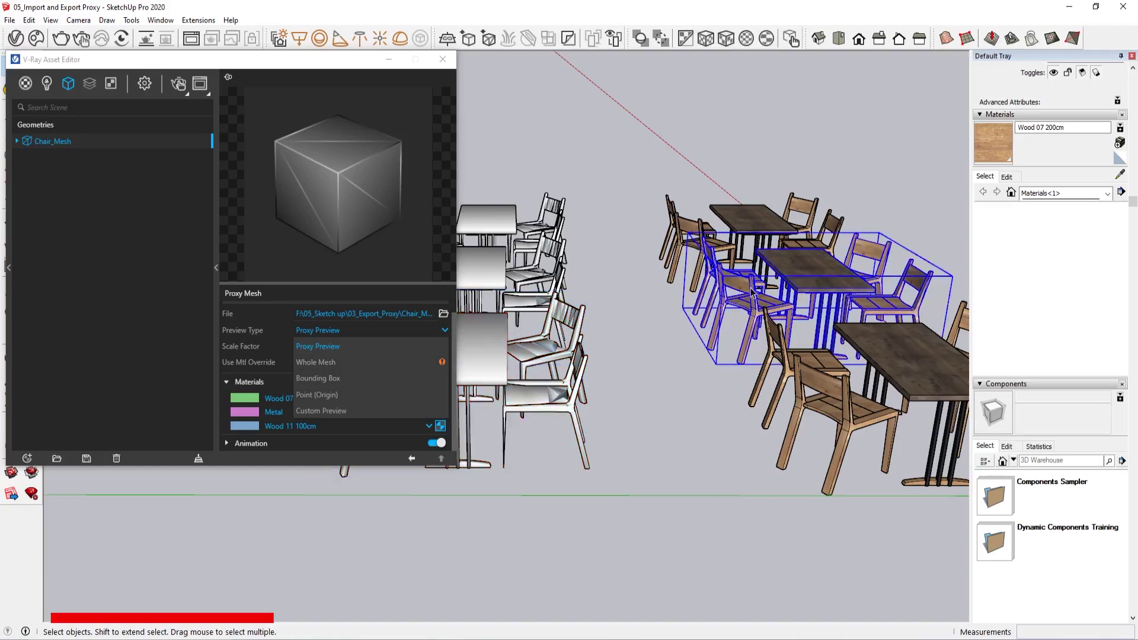
pyautogui.click(656, 399)
pyautogui.click(750, 276)
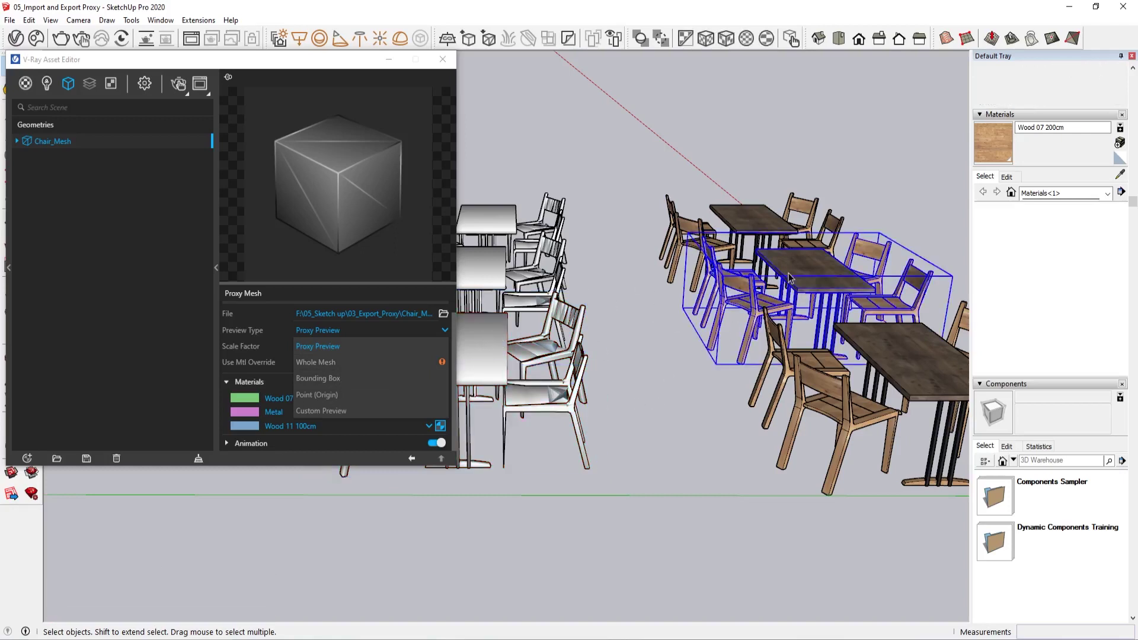
pyautogui.click(479, 279)
pyautogui.keyDown('shift'); pyautogui.moveTo(504, 299); pyautogui.dragTo(581, 293, button='middle'); pyautogui.keyUp('shift')
pyautogui.click(648, 177)
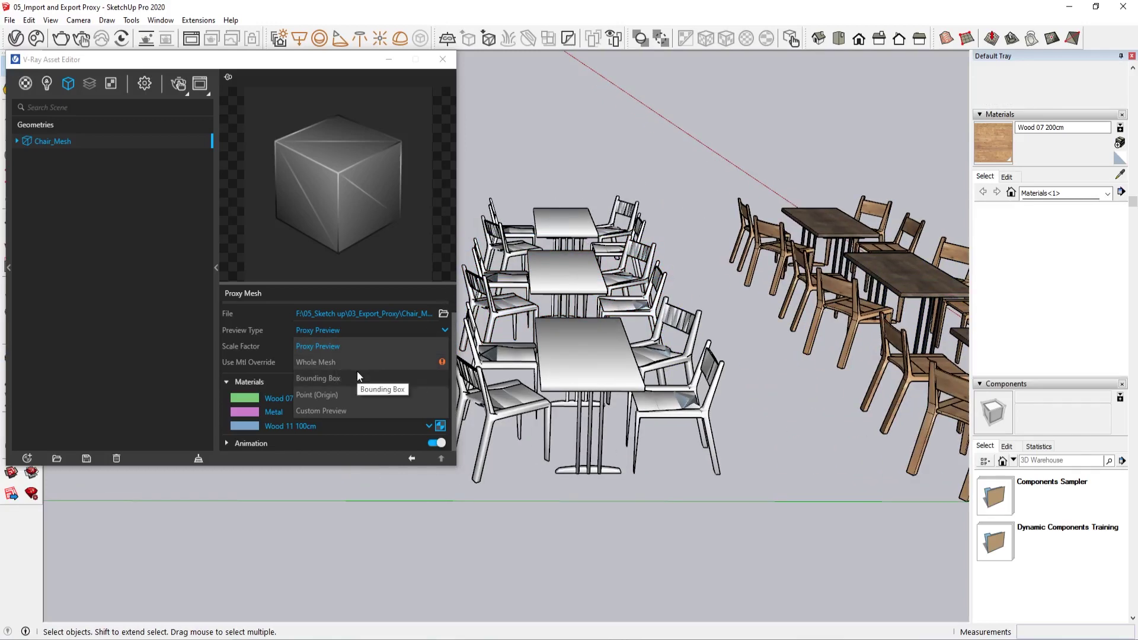
# Set the Chair_Mesh proxy's preview type to Bounding Box and inspect the proxies in the viewport
pyautogui.click(356, 378)
pyautogui.moveTo(557, 477); pyautogui.dragTo(592, 454, button='middle')
pyautogui.click(749, 380)
pyautogui.keyDown('shift'); pyautogui.moveTo(593, 453); pyautogui.dragTo(673, 440, button='middle'); pyautogui.keyUp('shift')
pyautogui.scroll(-2, 624, 443)
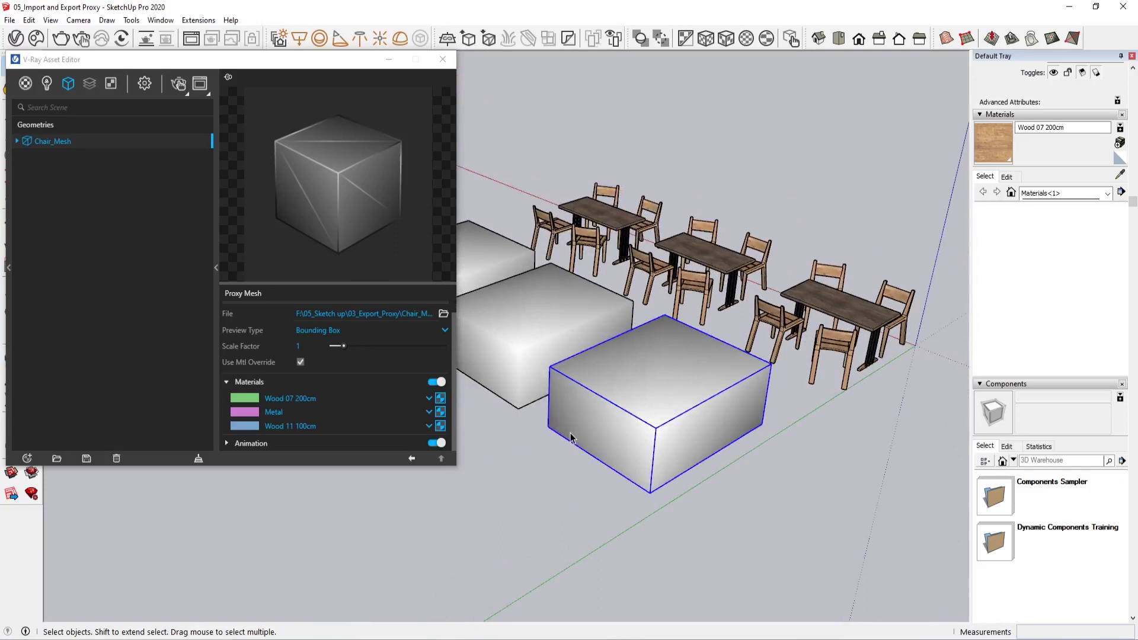
# Start an interactive V-Ray render and check how the bounding-box proxies render from other angles
pyautogui.click(214, 233)
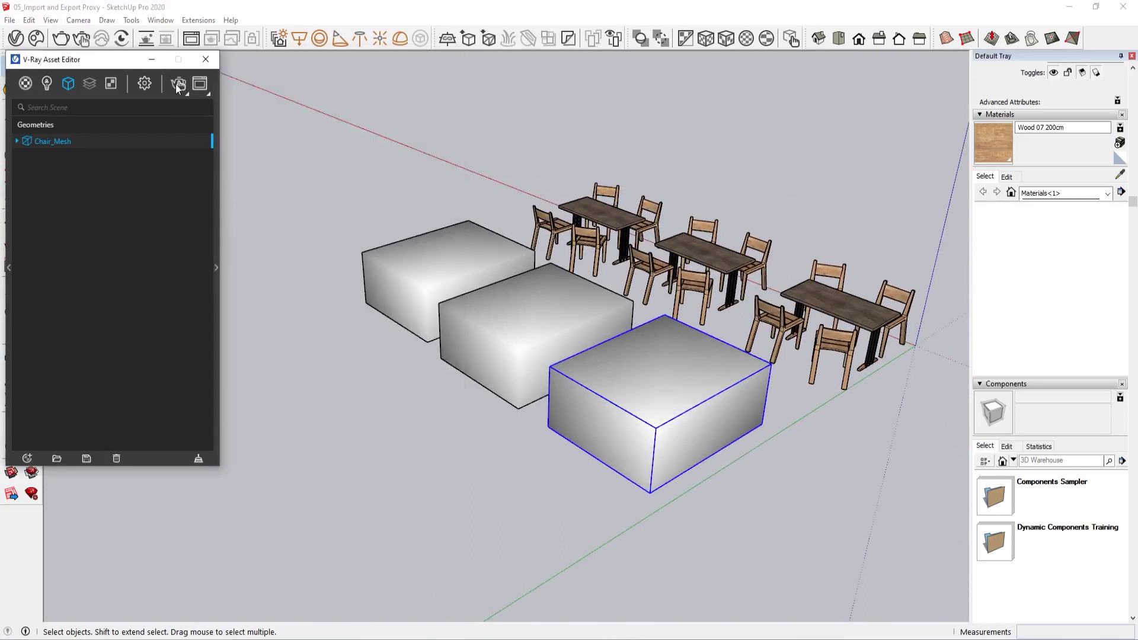
pyautogui.click(177, 85)
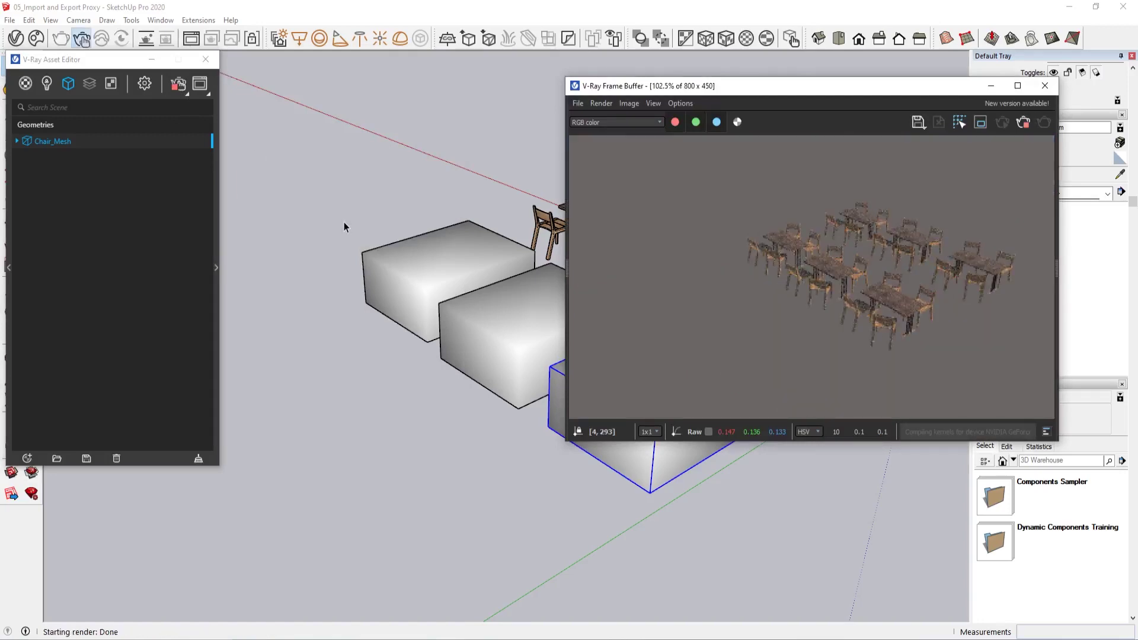
pyautogui.moveTo(359, 250); pyautogui.dragTo(370, 403, button='middle')
pyautogui.scroll(5, 588, 480)
pyautogui.moveTo(509, 474)
pyautogui.mouseDown(button='middle')
pyautogui.moveTo(561, 556)
pyautogui.moveTo(574, 516)
pyautogui.mouseUp(button='middle')
pyautogui.scroll(-3, 491, 481)
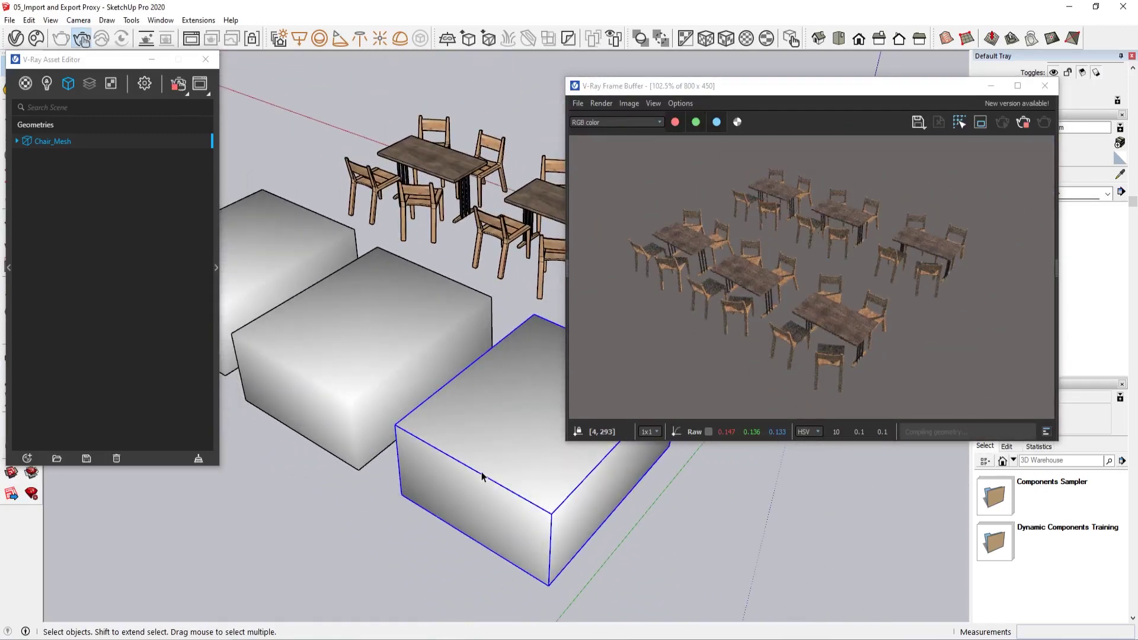
# Stop the interactive render, close the V-Ray Frame Buffer and show the Chair_Mesh proxy settings again
pyautogui.click(178, 85)
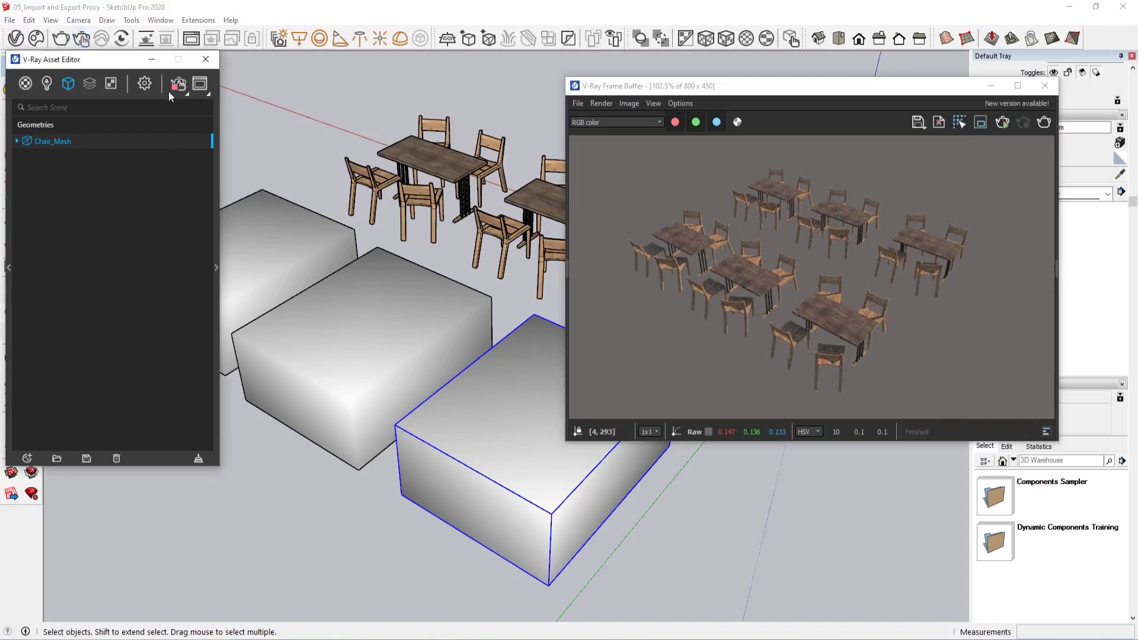
pyautogui.click(1043, 88)
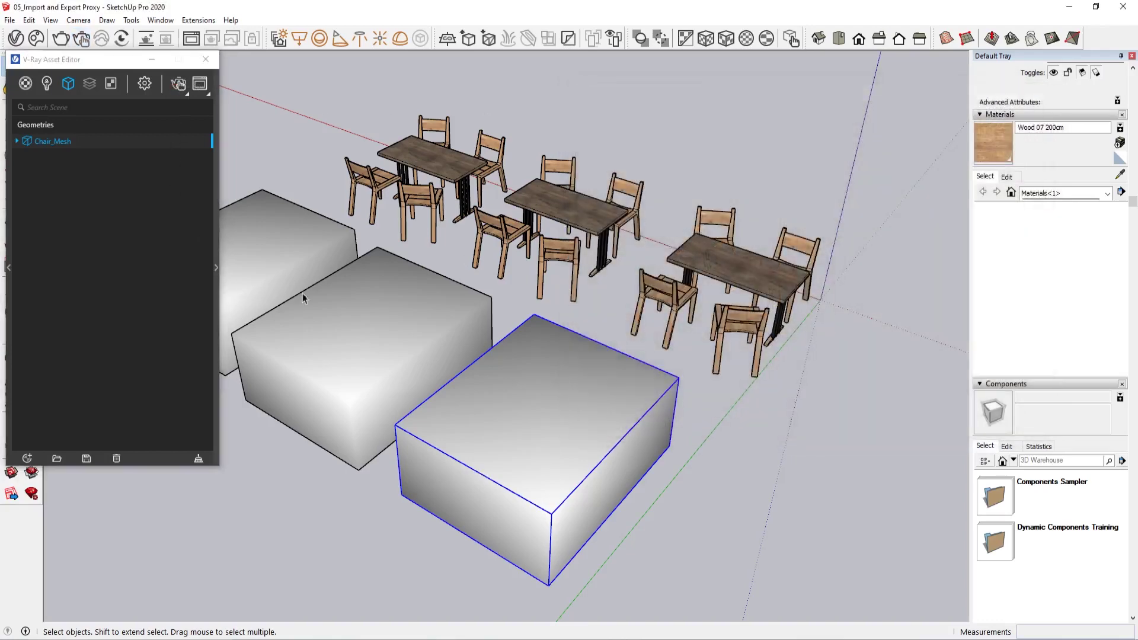
pyautogui.click(215, 276)
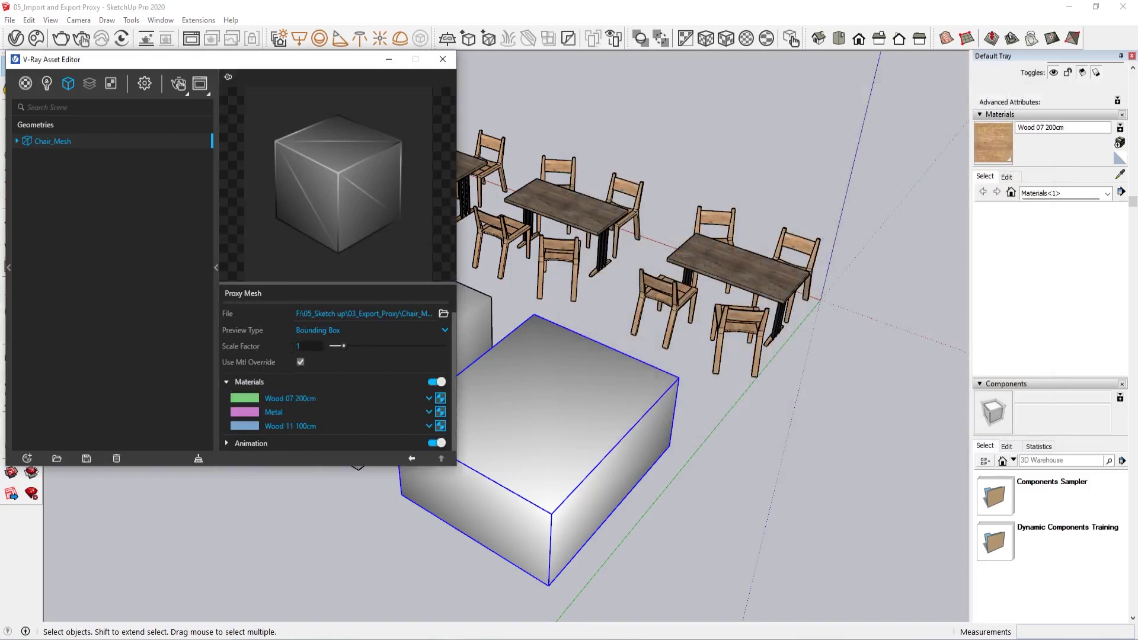
# Try a scale factor of 8.6 on the Chair_Mesh proxy and set it back to 1
pyautogui.moveTo(335, 345); pyautogui.dragTo(428, 345)
pyautogui.scroll(-3, 599, 403)
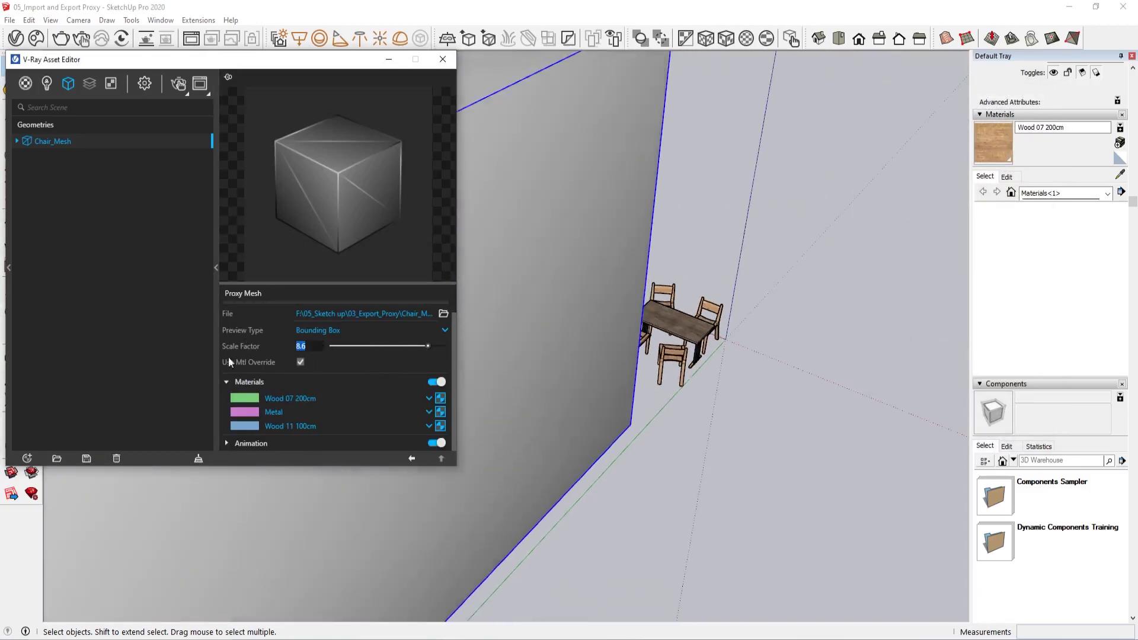
pyautogui.write('1')
pyautogui.press('Return')
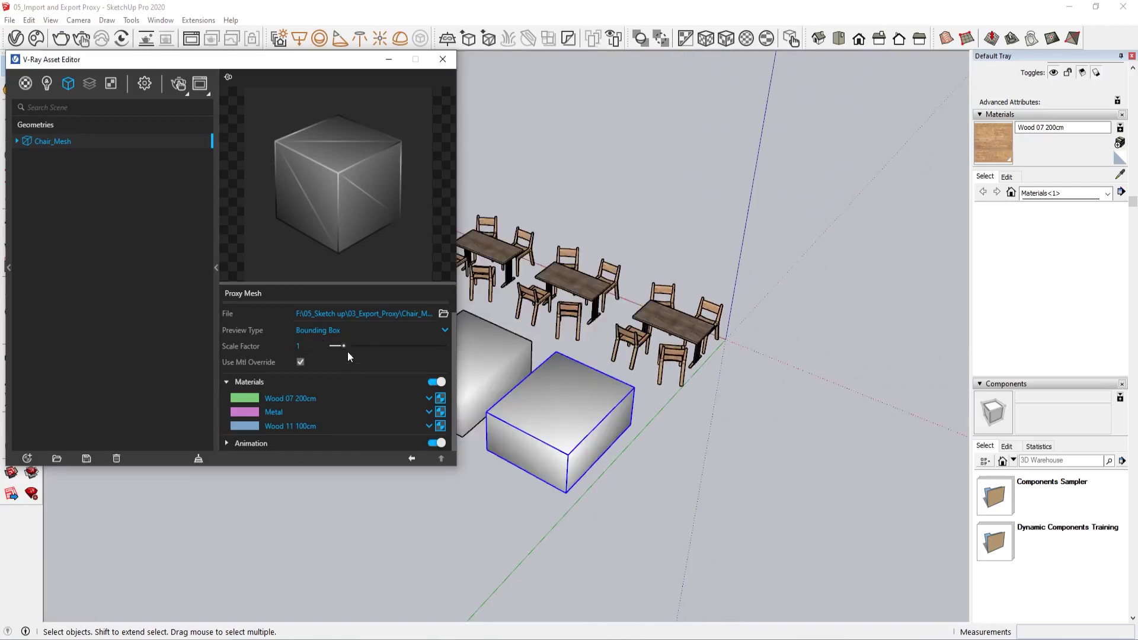
# Set the Chair_Mesh proxy's preview type to Point (Origin) and inspect the proxies in the viewport
pyautogui.click(338, 330)
pyautogui.click(364, 396)
pyautogui.click(216, 267)
pyautogui.scroll(3, 533, 451)
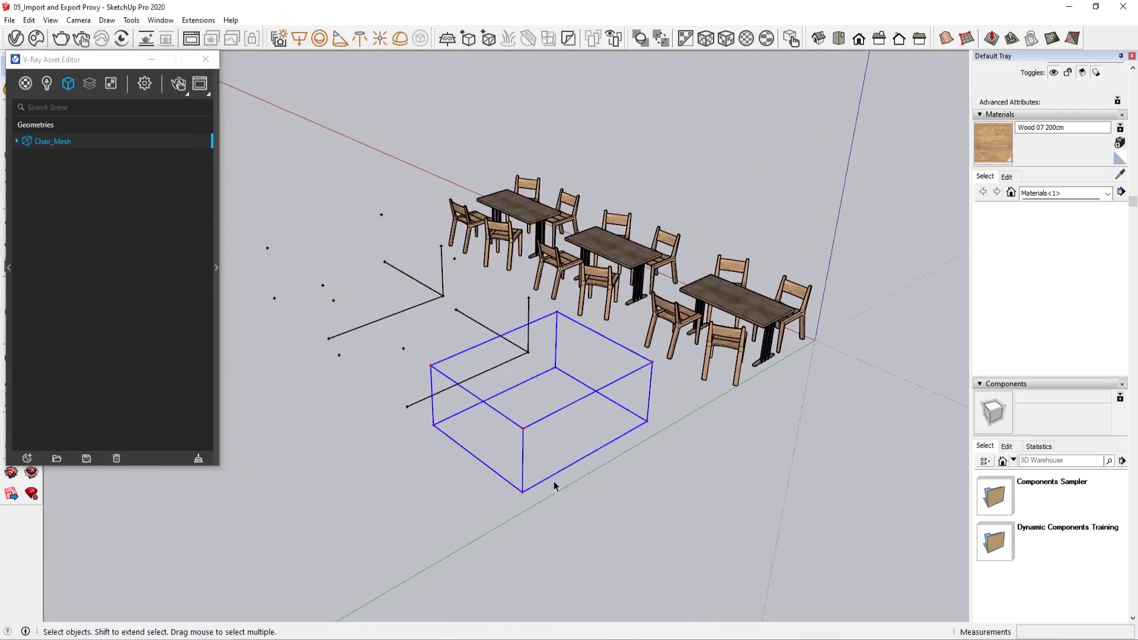
pyautogui.scroll(5, 554, 486)
pyautogui.moveTo(609, 292); pyautogui.dragTo(674, 194, button='middle')
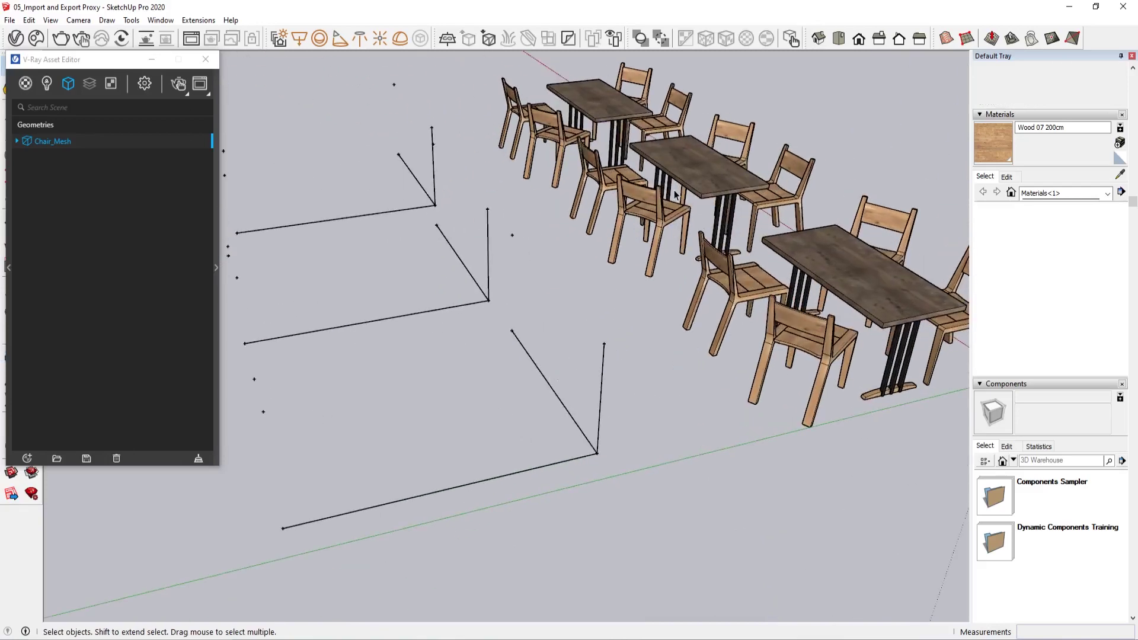
# Review the preview type choices in the V-Ray proxy export settings for the middle textured dining set, and close them without exporting
pyautogui.click(682, 201)
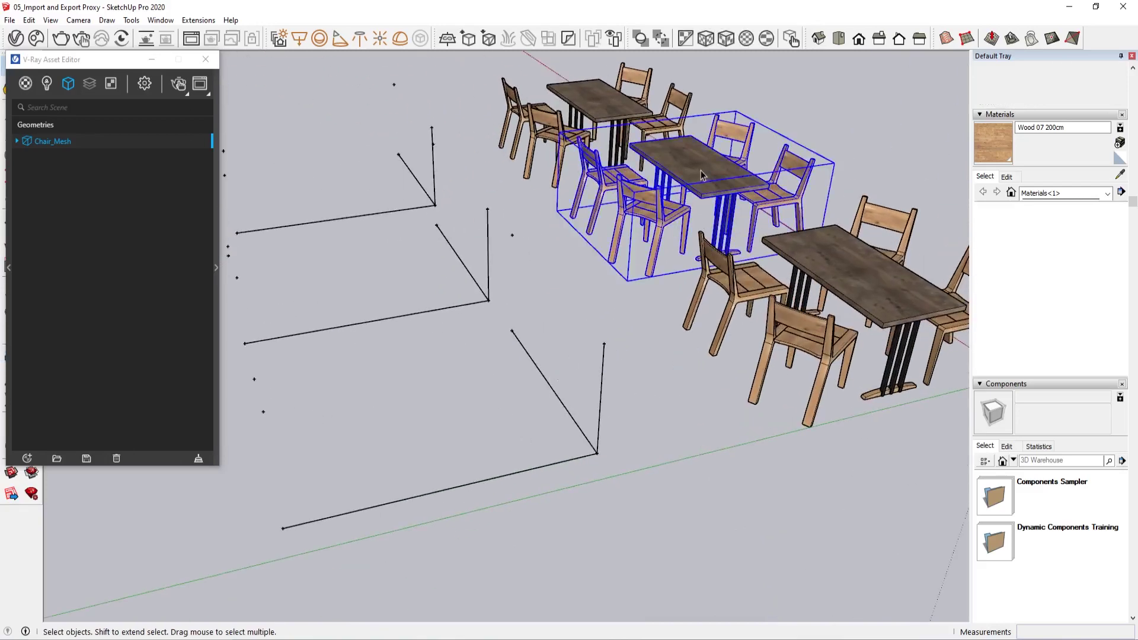
pyautogui.click(468, 38)
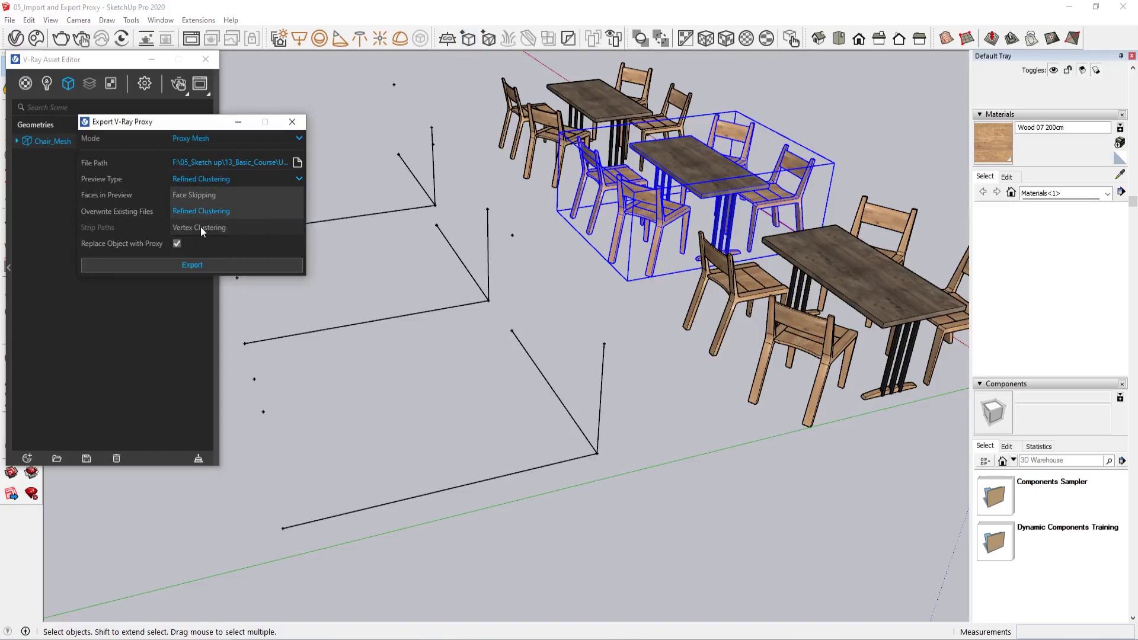
pyautogui.click(546, 260)
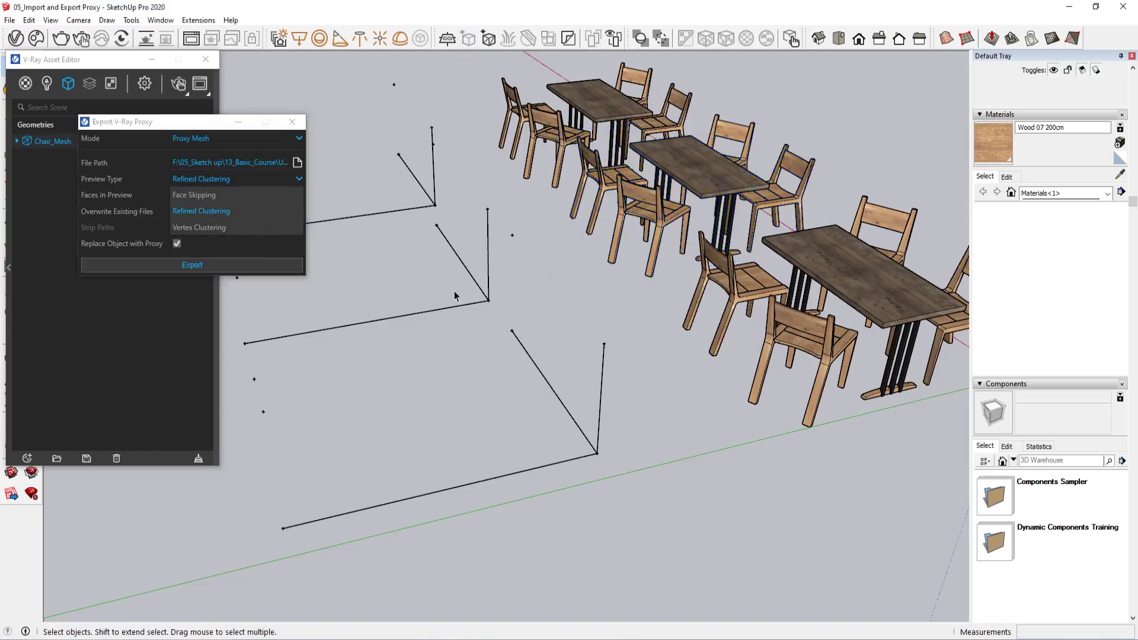
pyautogui.moveTo(454, 290); pyautogui.dragTo(557, 341, button='middle')
pyautogui.click(599, 388)
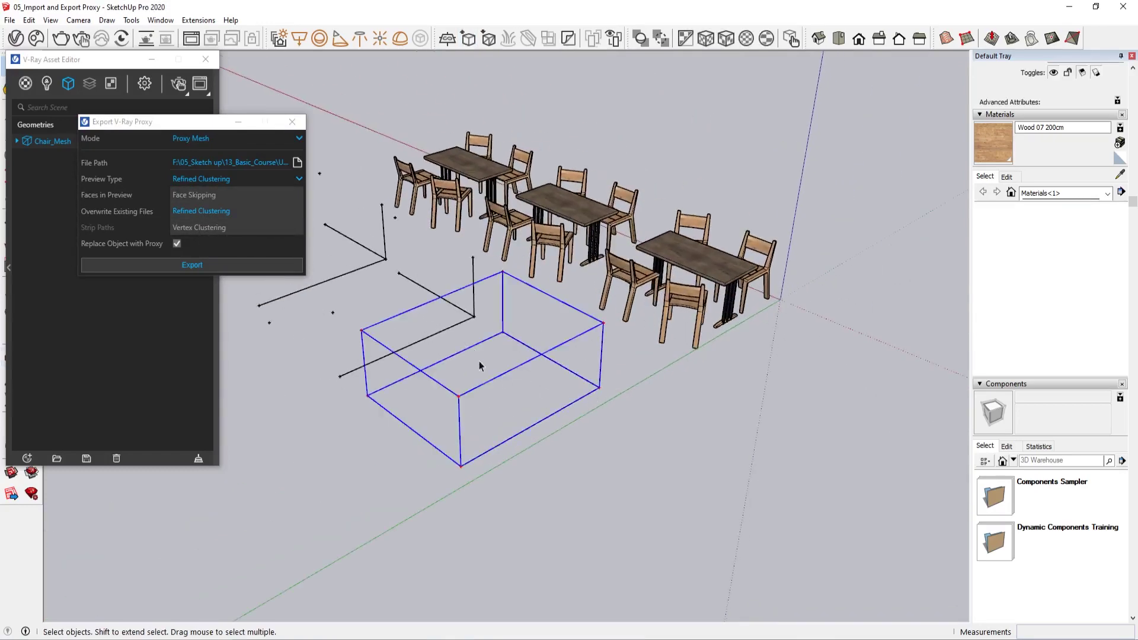
pyautogui.click(405, 426)
pyautogui.moveTo(507, 420); pyautogui.dragTo(445, 296, button='middle')
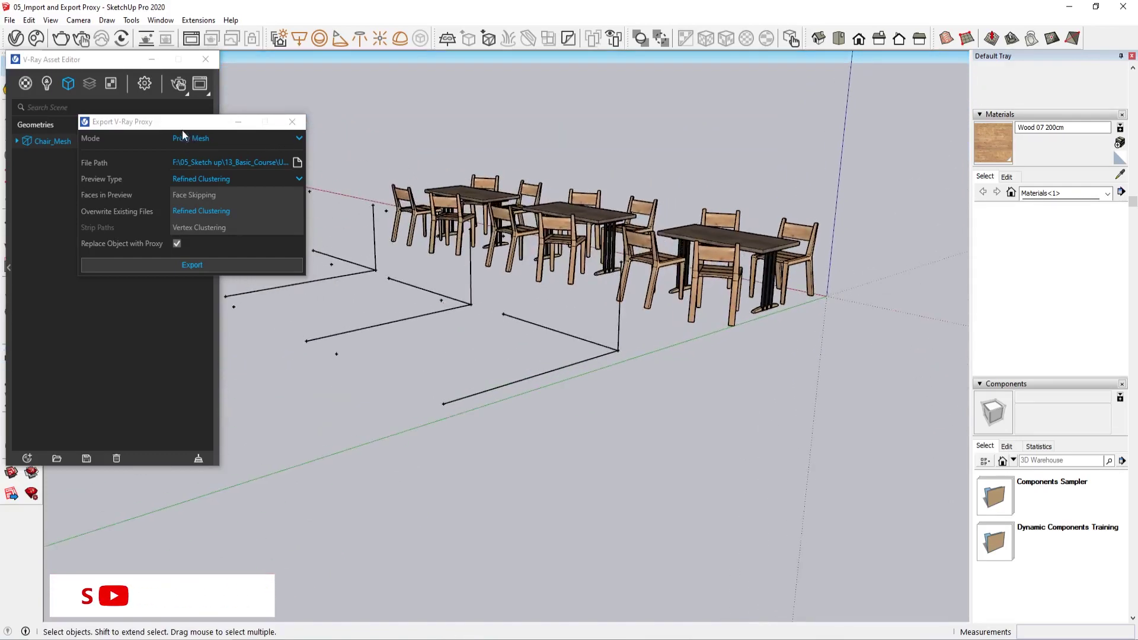
pyautogui.moveTo(183, 127); pyautogui.dragTo(208, 127)
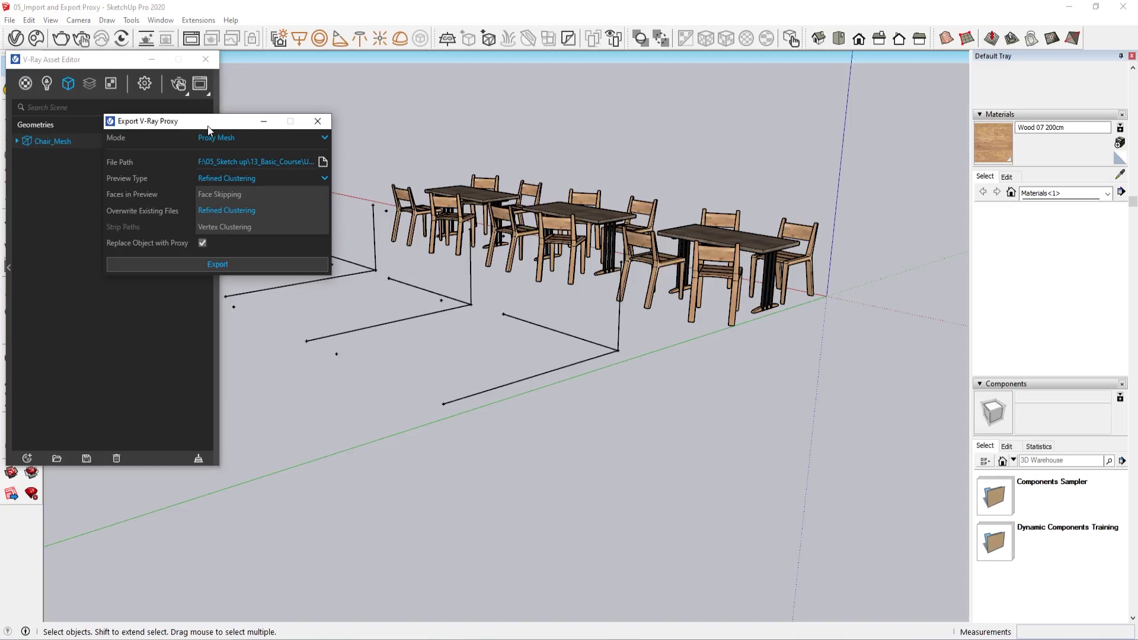
pyautogui.click(317, 121)
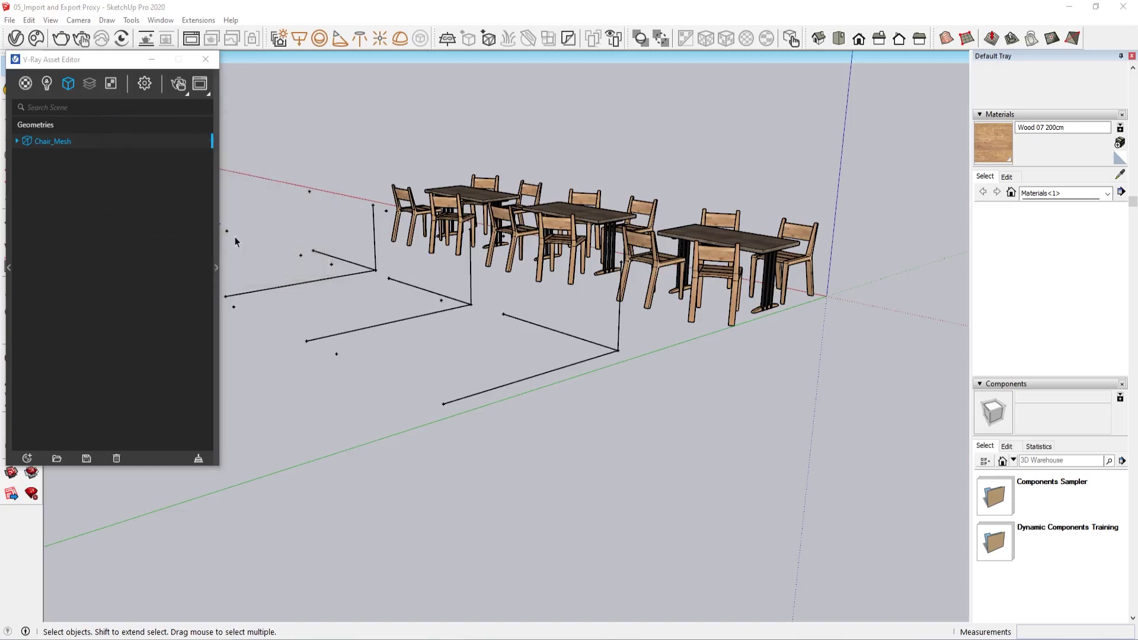
# Set the Chair_Mesh proxy's preview type to Custom Preview and inspect the proxies from a higher angle
pyautogui.click(215, 262)
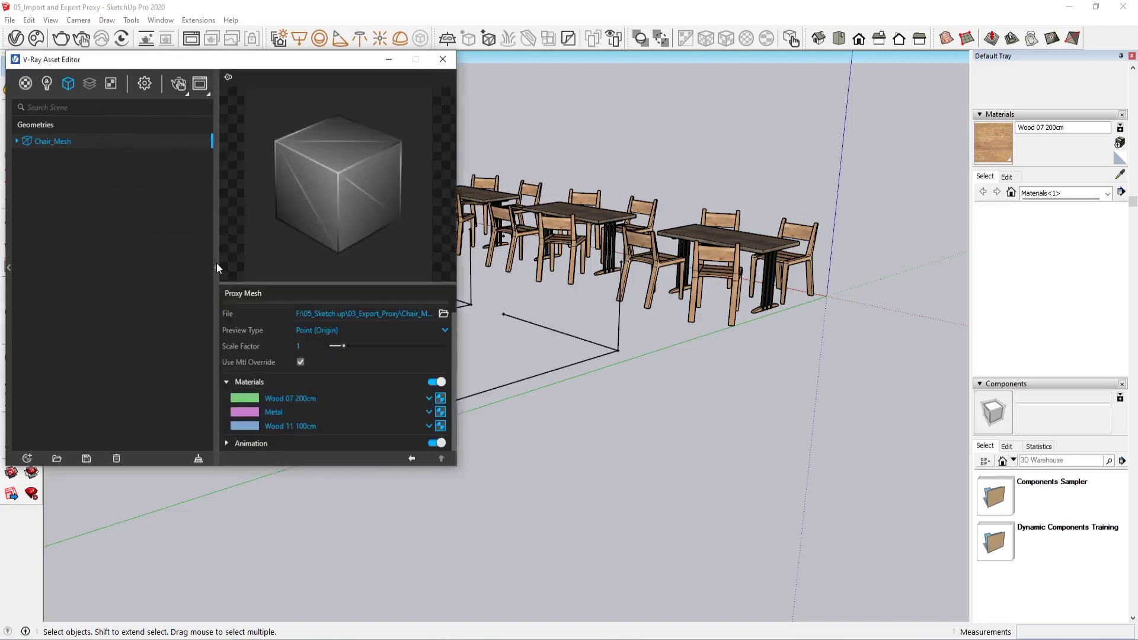
pyautogui.click(310, 329)
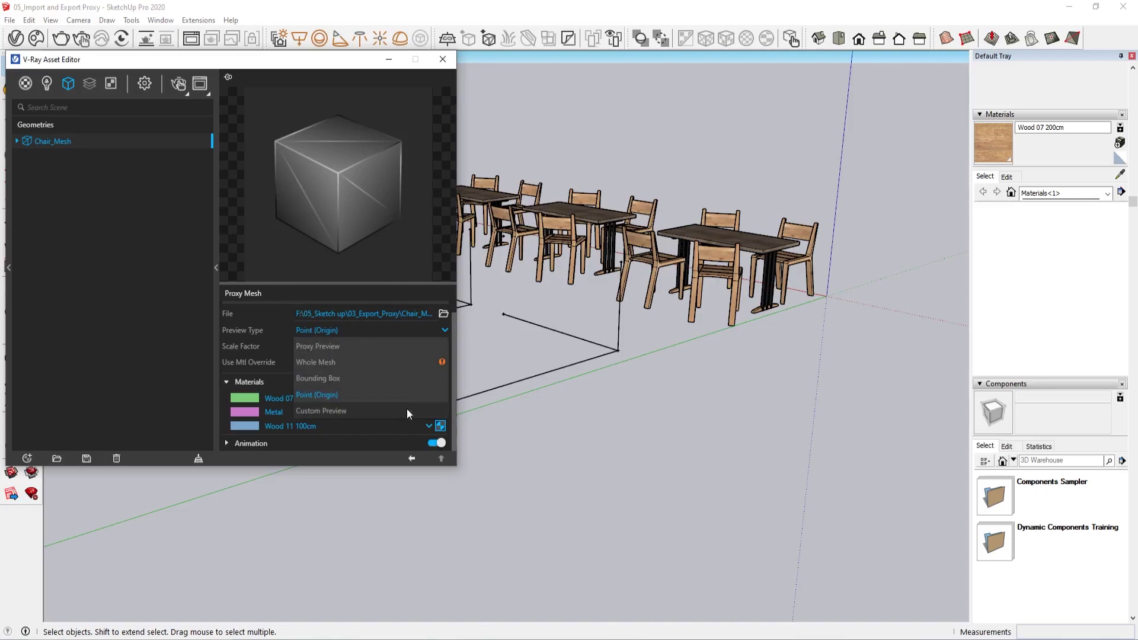
pyautogui.click(345, 409)
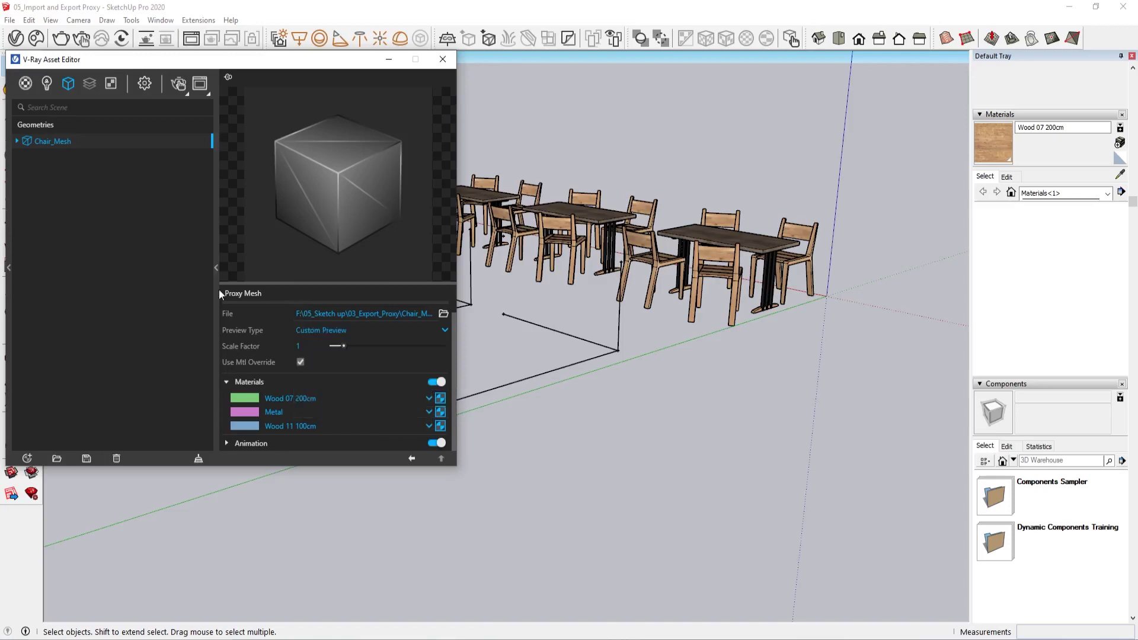
pyautogui.click(216, 267)
pyautogui.moveTo(506, 353)
pyautogui.mouseDown(button='middle')
pyautogui.moveTo(518, 389)
pyautogui.moveTo(599, 398)
pyautogui.moveTo(504, 417)
pyautogui.mouseUp(button='middle')
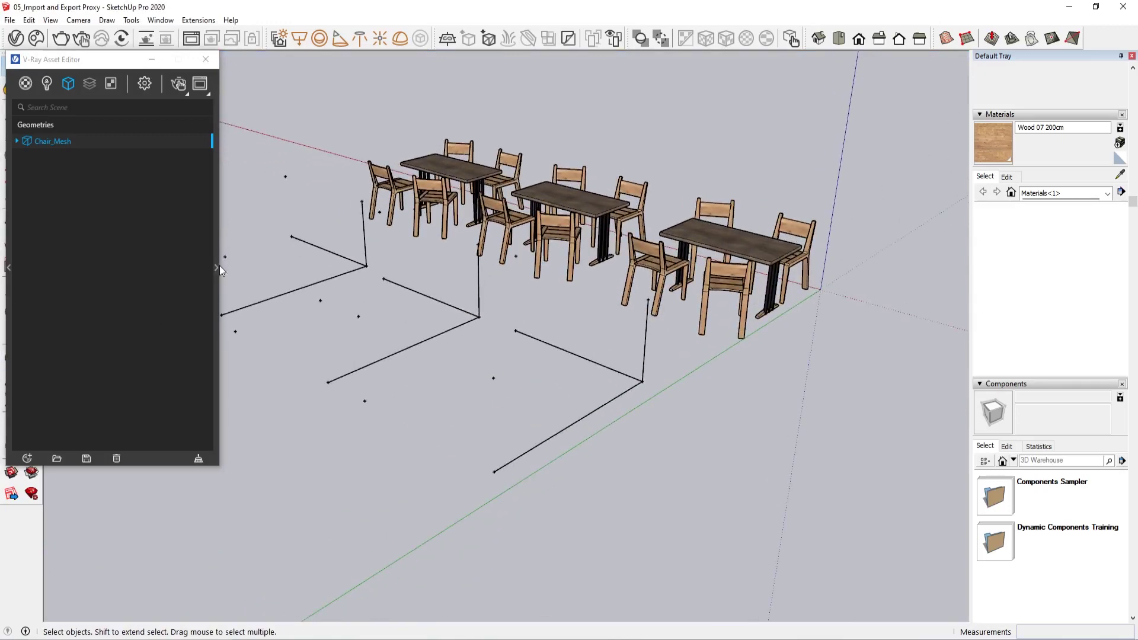
# Set the Chair_Mesh proxy's preview type to Proxy Preview
pyautogui.click(216, 268)
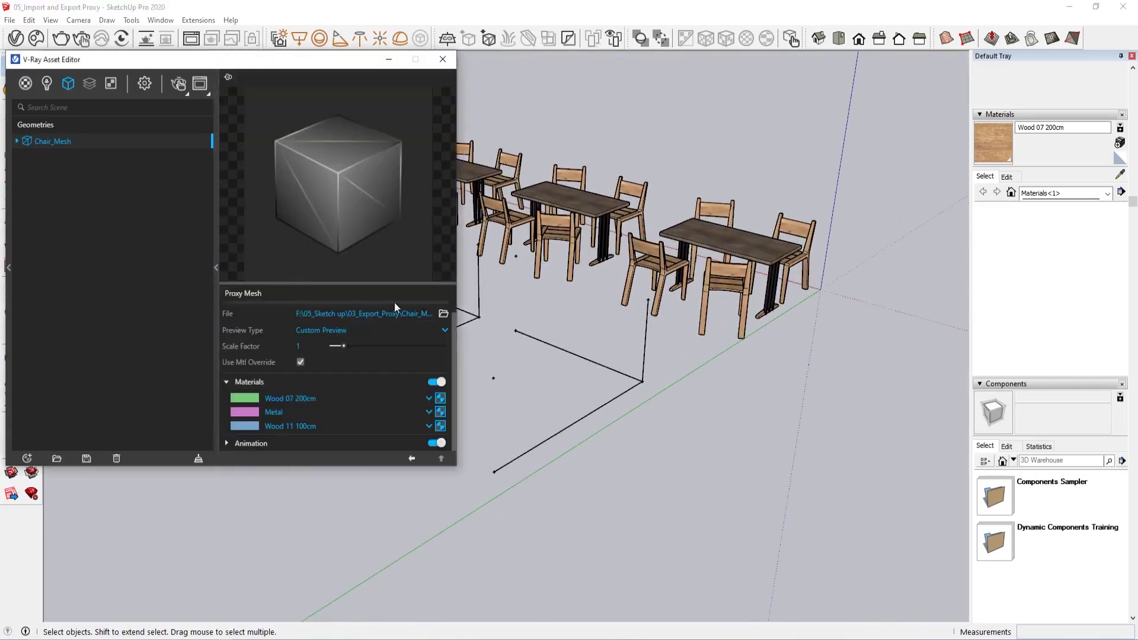
pyautogui.click(330, 333)
pyautogui.click(345, 344)
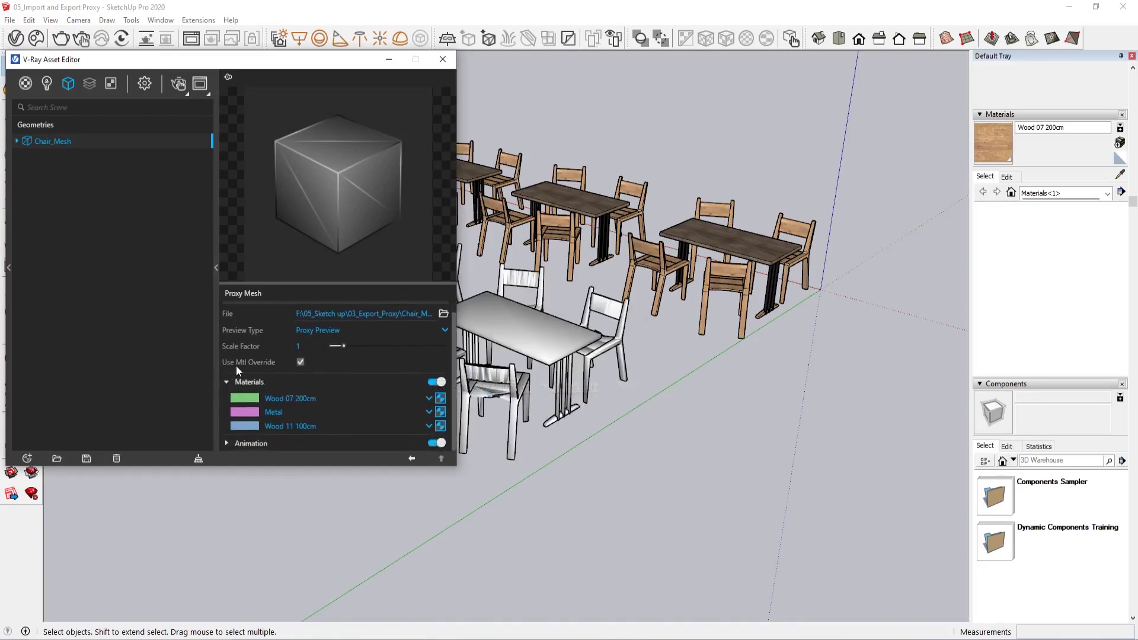
pyautogui.click(303, 330)
pyautogui.click(303, 330)
# Review the render settings, the lights and the Wood 11 100cm material, and return to the Chair_Mesh proxy settings
pyautogui.click(144, 83)
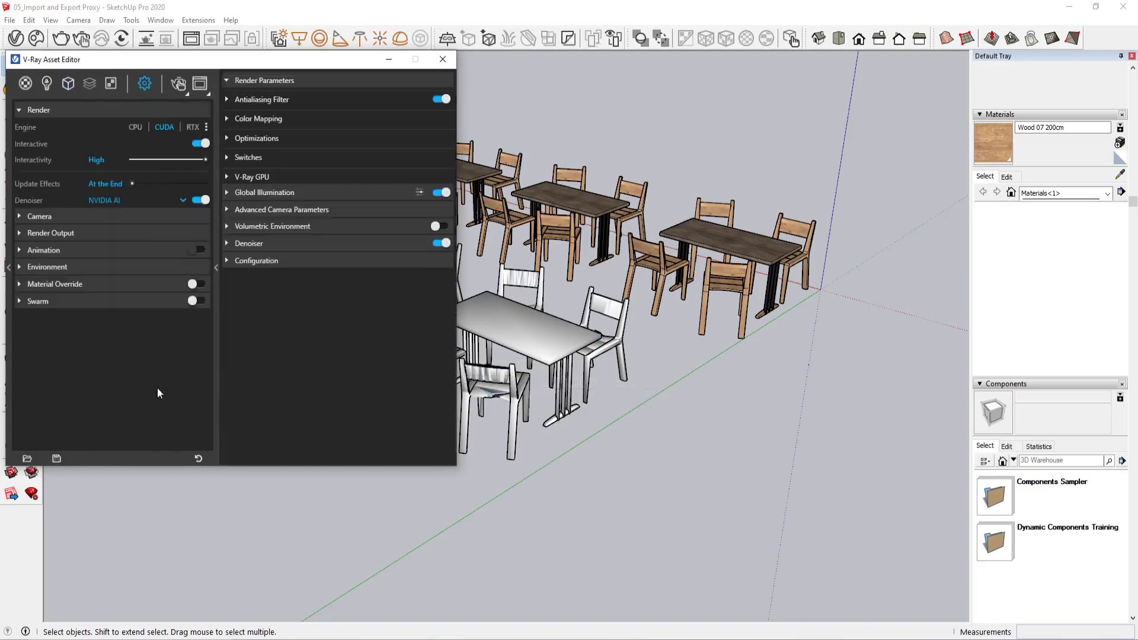
pyautogui.click(47, 84)
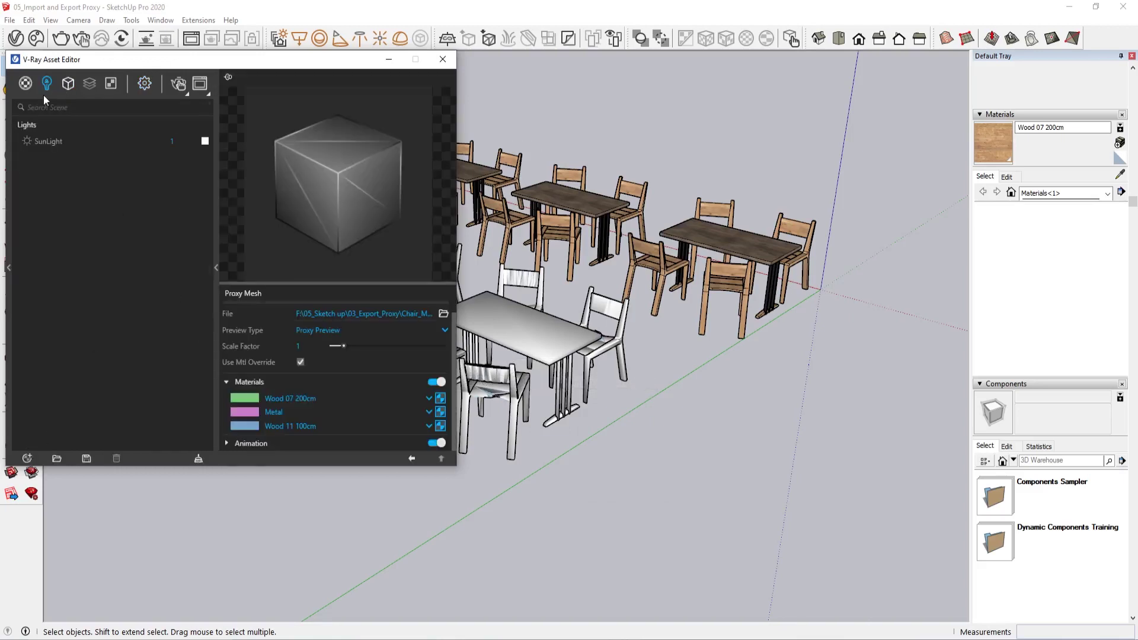
pyautogui.click(24, 84)
pyautogui.click(71, 172)
pyautogui.scroll(-1, 310, 428)
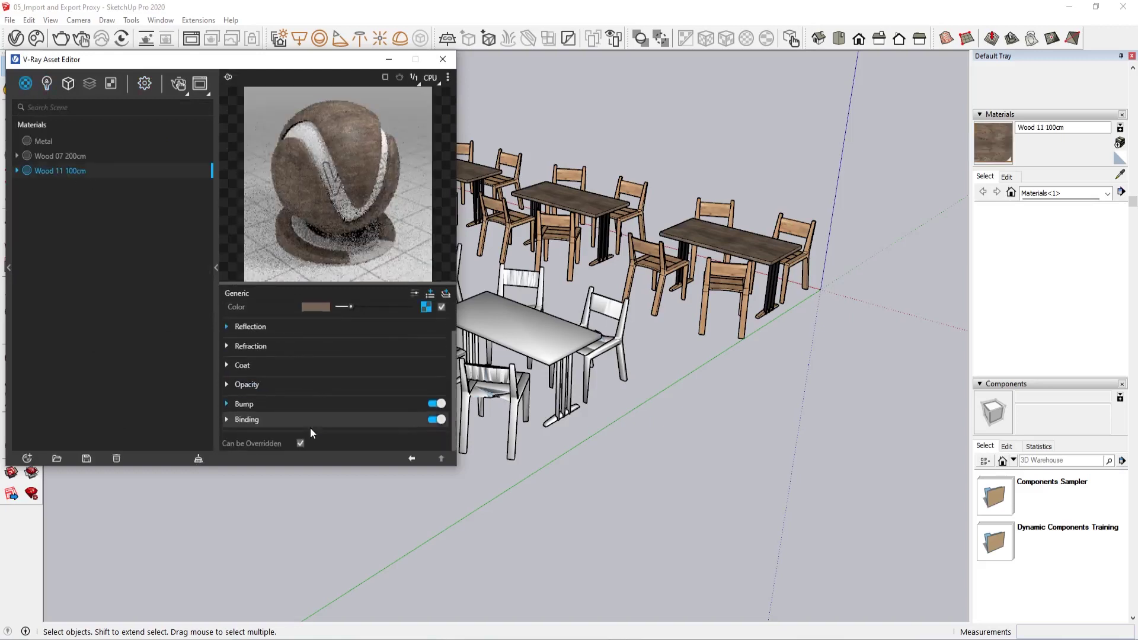
pyautogui.scroll(1, 310, 427)
pyautogui.click(68, 83)
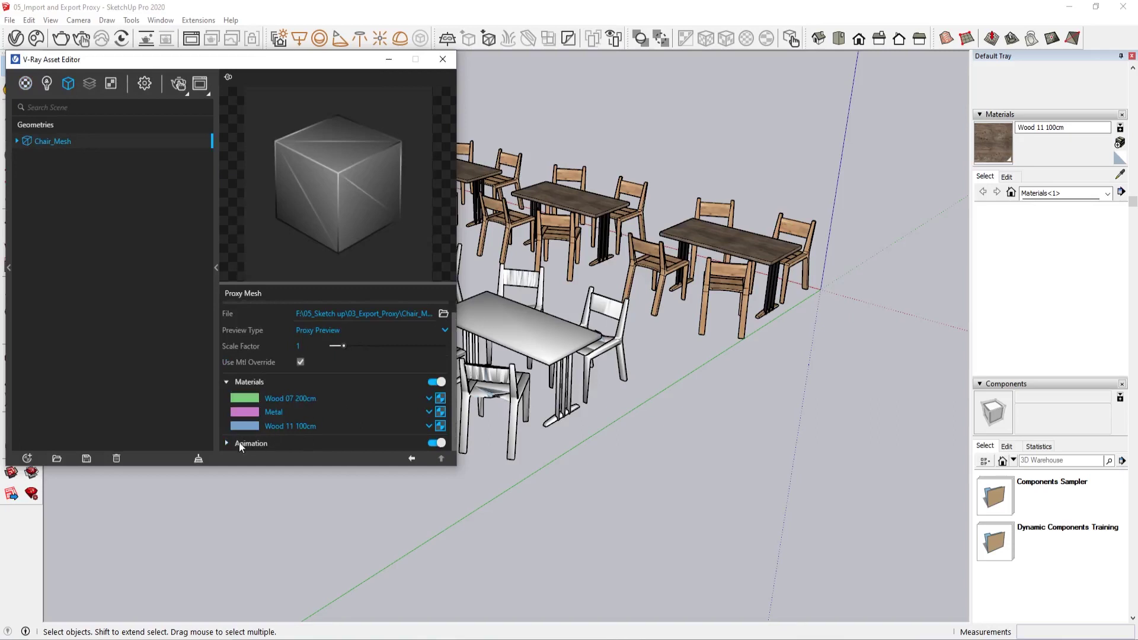
# Review the Chair_Mesh proxy's animation options and turn its animation off
pyautogui.click(239, 442)
pyautogui.scroll(-1, 316, 415)
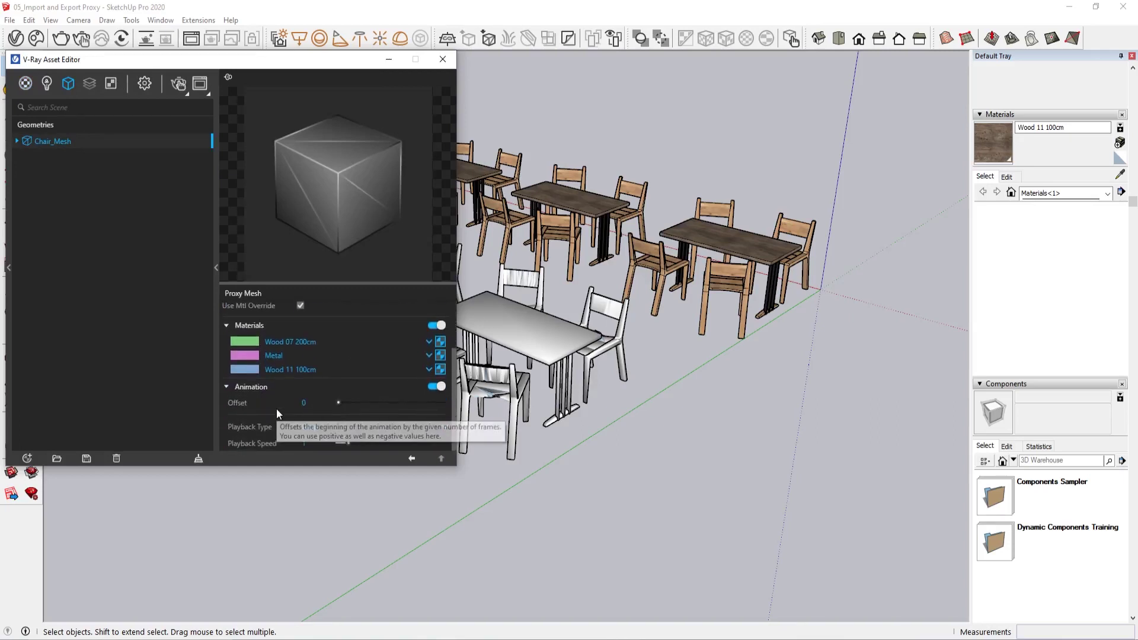
pyautogui.click(215, 262)
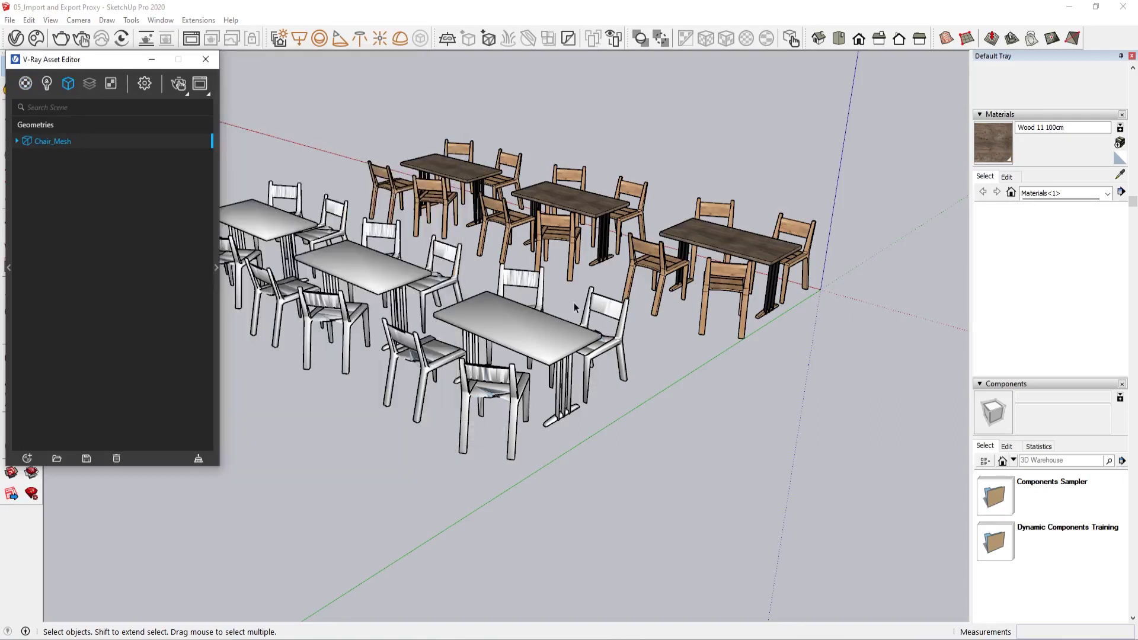
pyautogui.click(216, 169)
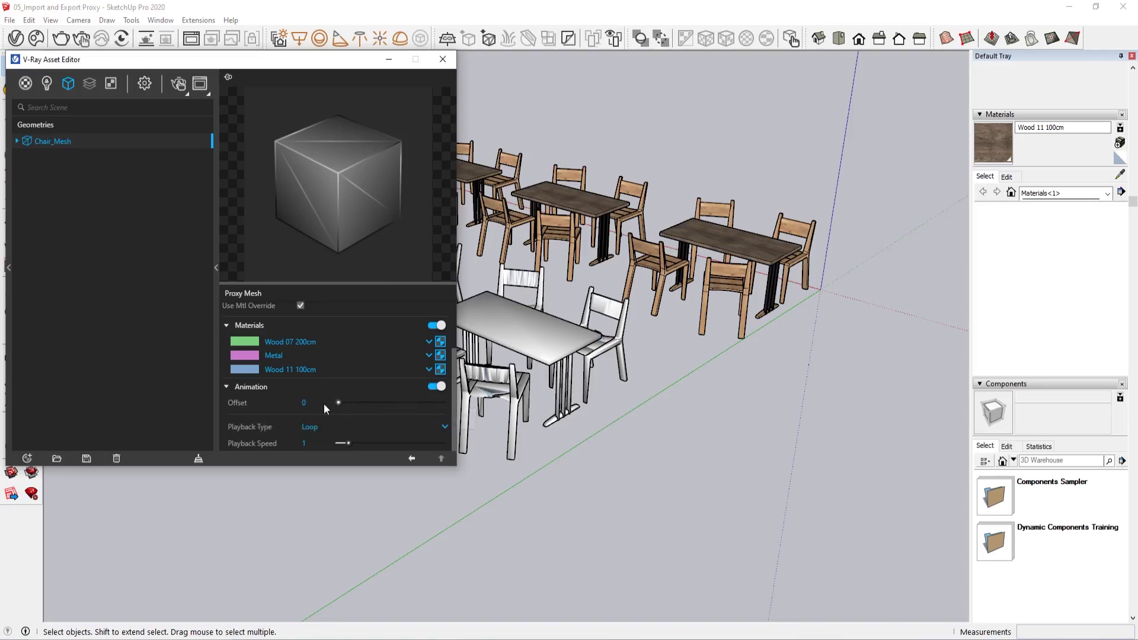
pyautogui.click(437, 387)
pyautogui.scroll(2, 259, 388)
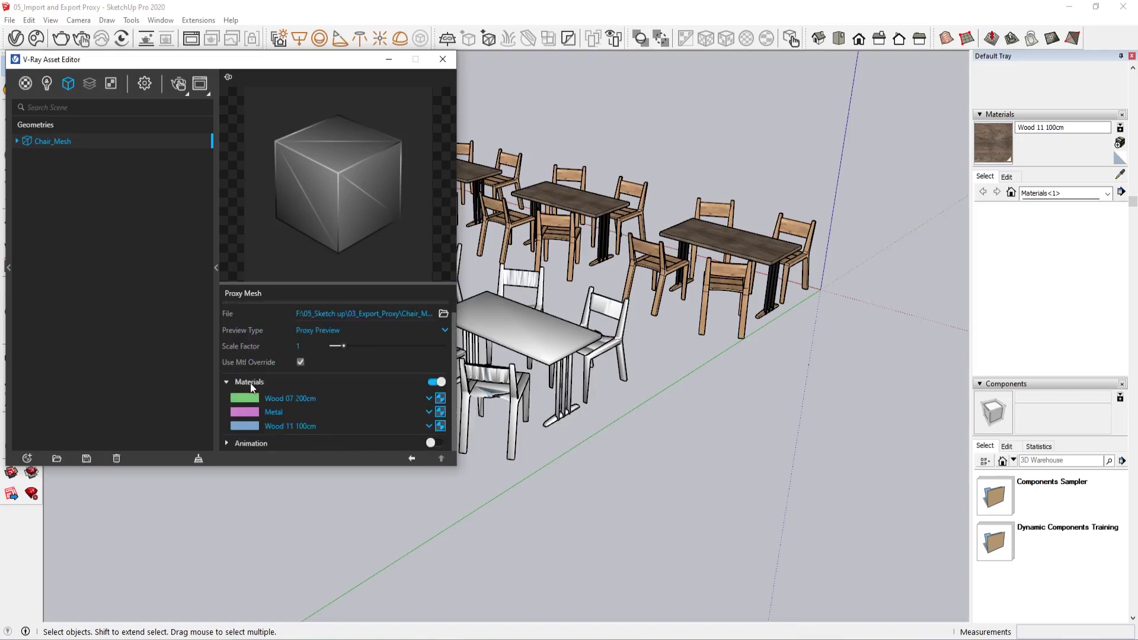
pyautogui.click(215, 343)
pyautogui.moveTo(346, 438); pyautogui.dragTo(409, 450, button='middle')
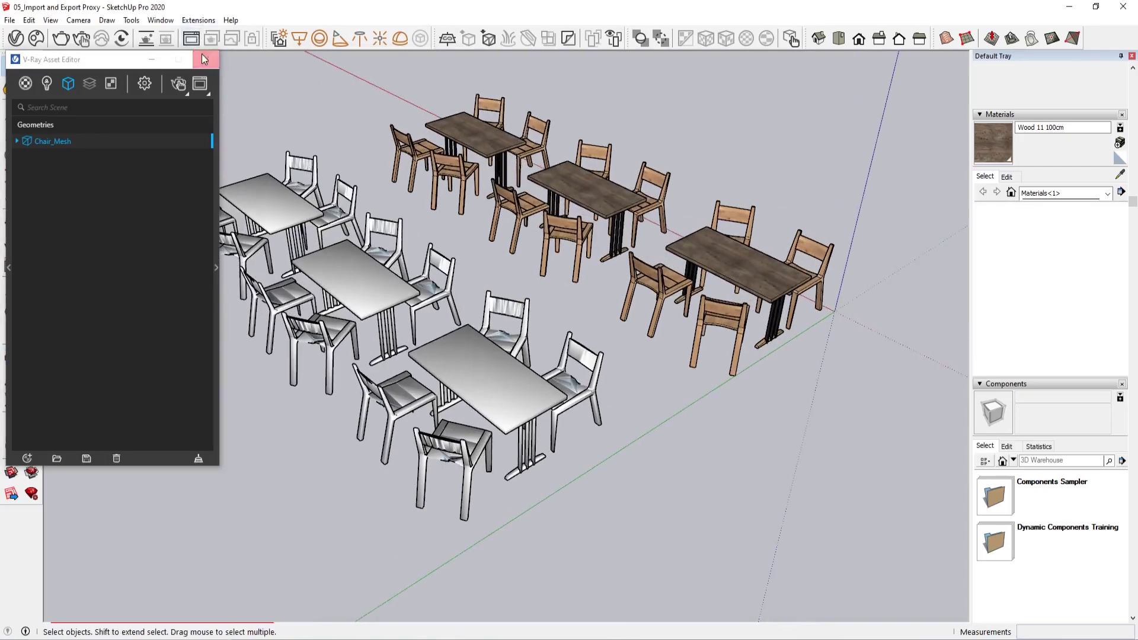
# Try Face Skipping as the proxy export preview type for the middle textured dining set, closing the export settings without exporting
pyautogui.click(574, 186)
pyautogui.moveTo(554, 295); pyautogui.dragTo(544, 244, button='middle')
pyautogui.scroll(4, 446, 309)
pyautogui.scroll(-4, 543, 243)
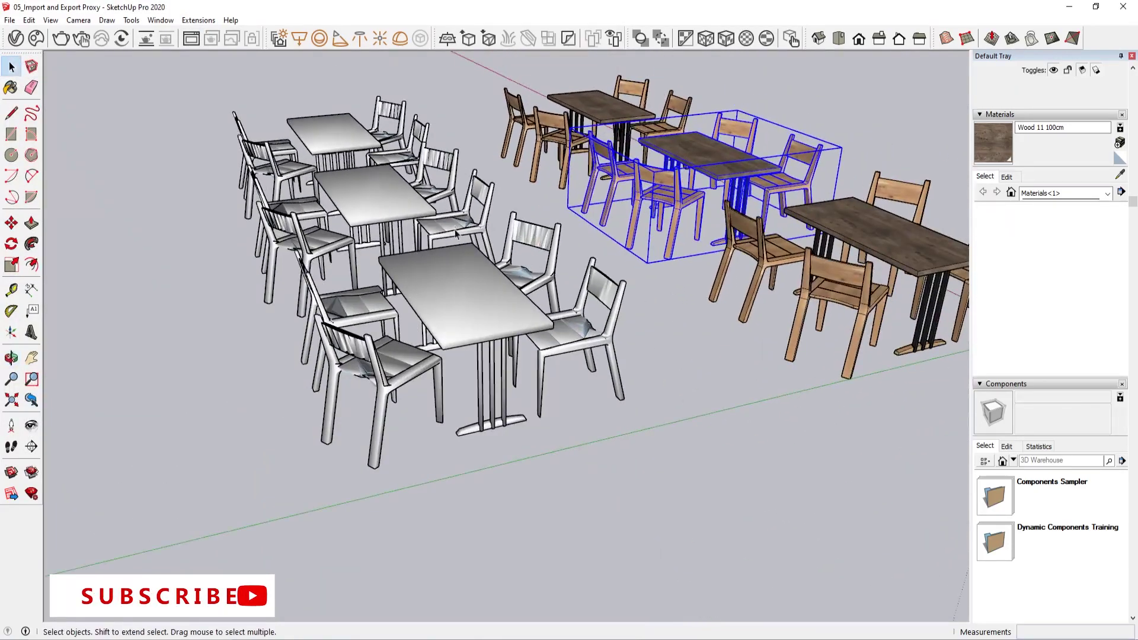
pyautogui.click(488, 38)
pyautogui.click(261, 178)
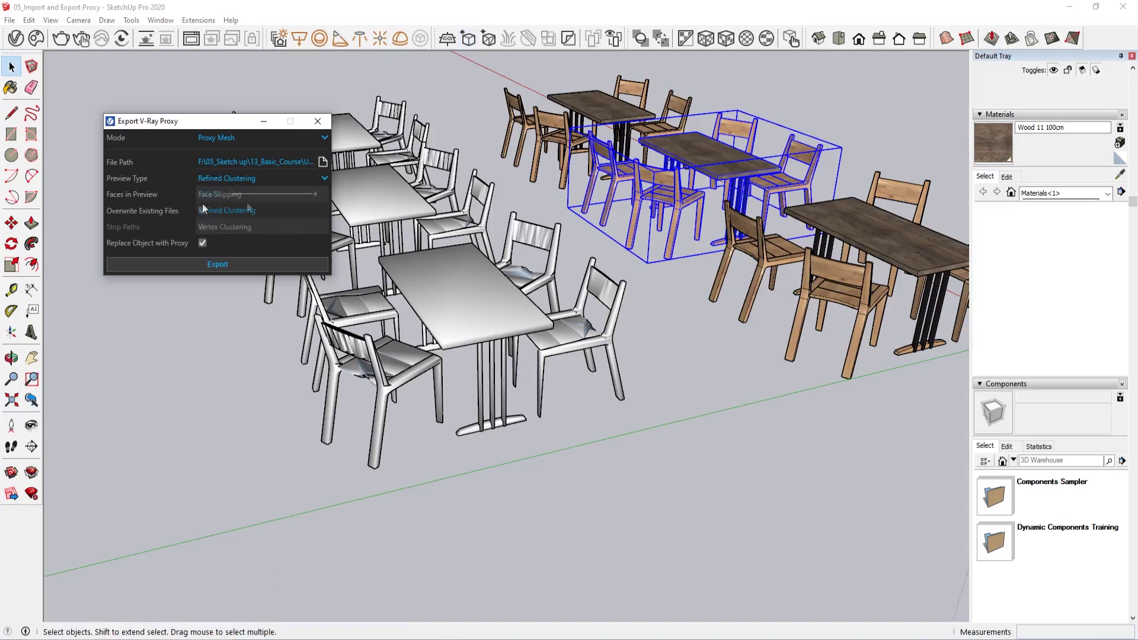
pyautogui.click(226, 194)
pyautogui.scroll(4, 587, 339)
pyautogui.moveTo(587, 340); pyautogui.dragTo(641, 297, button='middle')
pyautogui.click(713, 418)
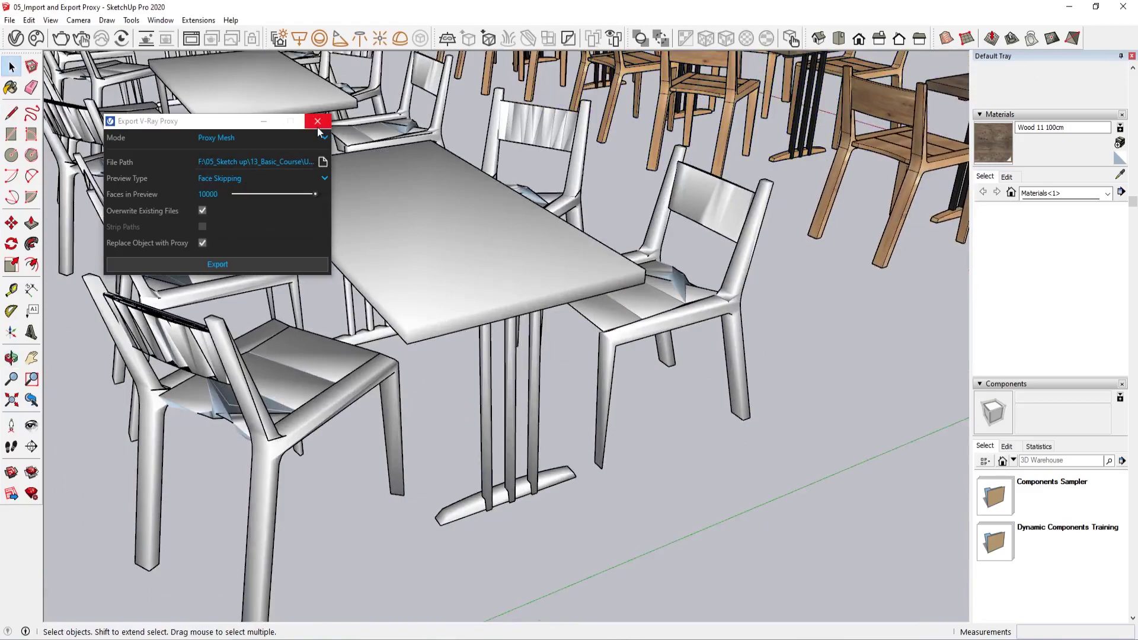
pyautogui.click(318, 122)
# Compare the proxy and textured dining sets in the viewport with the Chair_Mesh proxy settings shown again
pyautogui.scroll(-1, 589, 413)
pyautogui.scroll(-2, 589, 413)
pyautogui.moveTo(589, 413); pyautogui.dragTo(505, 409, button='middle')
pyautogui.scroll(-3, 279, 421)
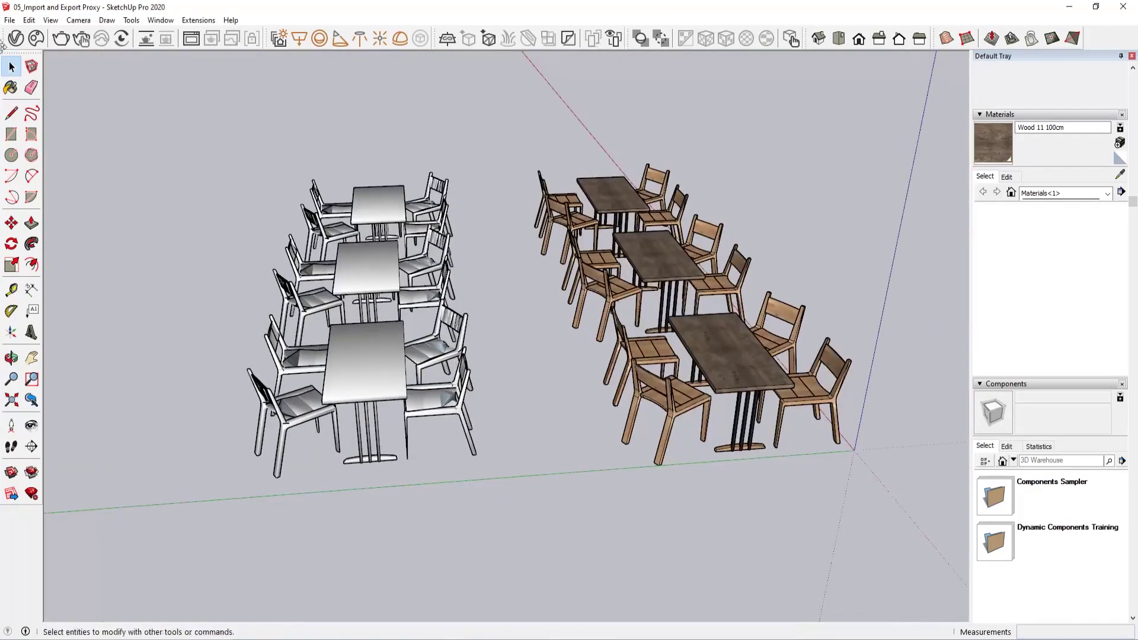
pyautogui.click(16, 38)
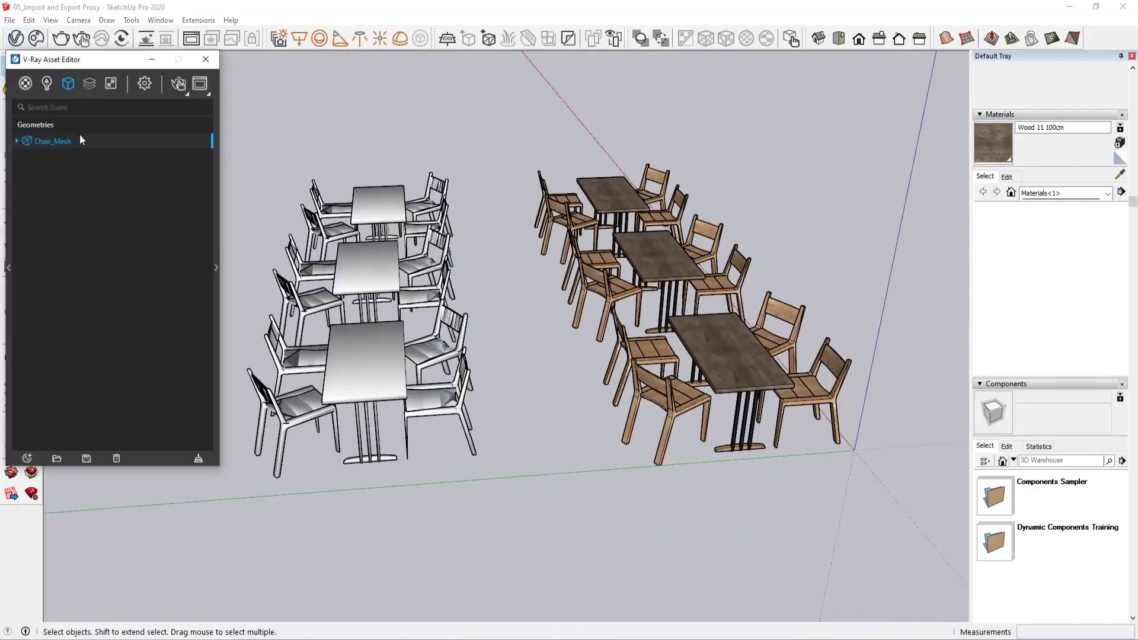
pyautogui.click(218, 209)
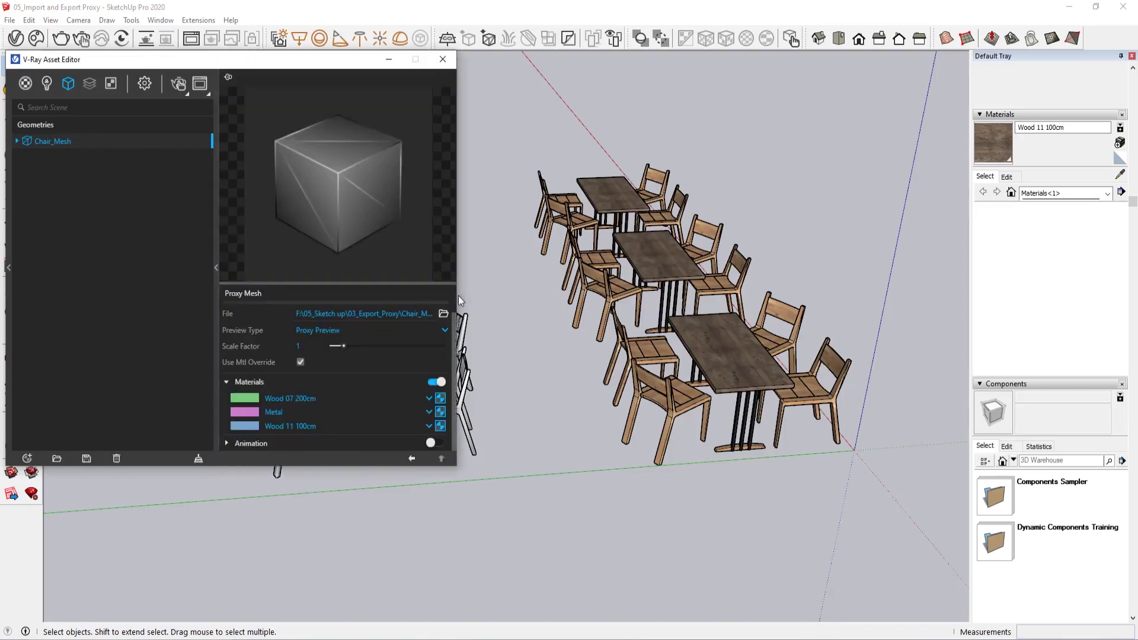
pyautogui.moveTo(458, 296); pyautogui.dragTo(780, 268, button='middle')
pyautogui.scroll(3, 513, 311)
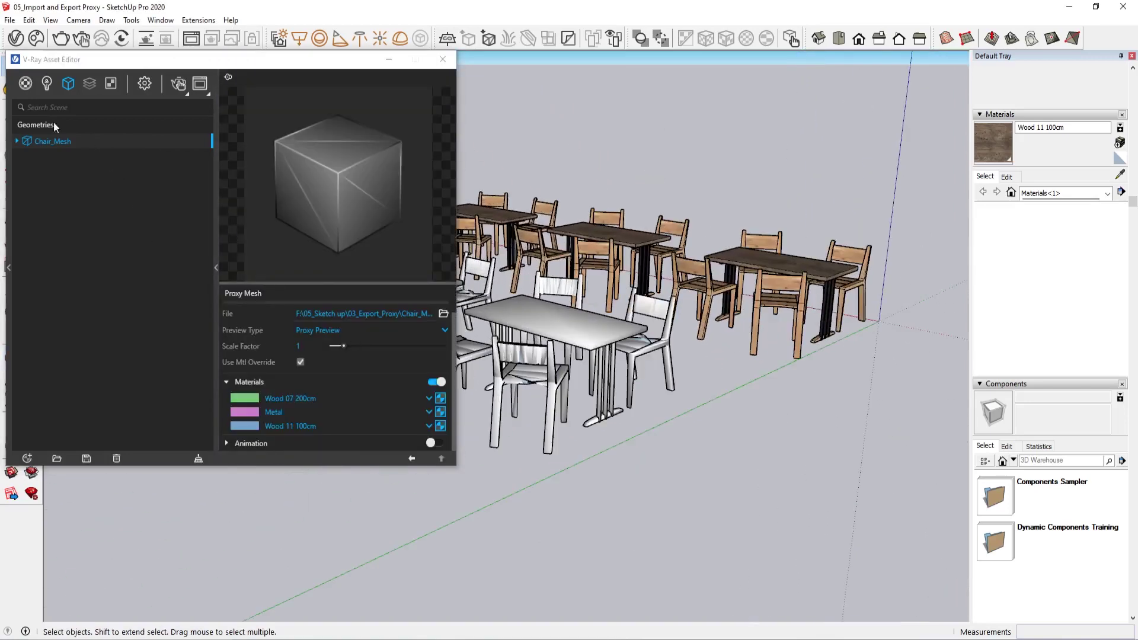
# Delete the Metal, Wood 07 200cm and Wood 11 100cm materials from the scene and show its lights
pyautogui.click(27, 85)
pyautogui.click(50, 141)
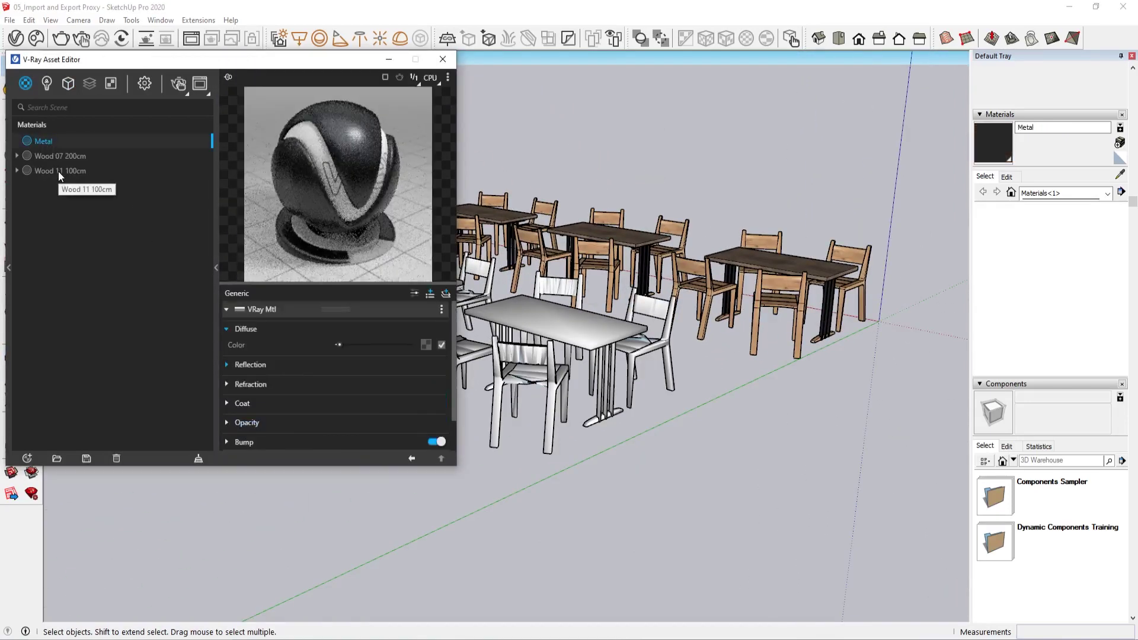
pyautogui.click(58, 172)
pyautogui.rightClick(58, 171)
pyautogui.click(92, 224)
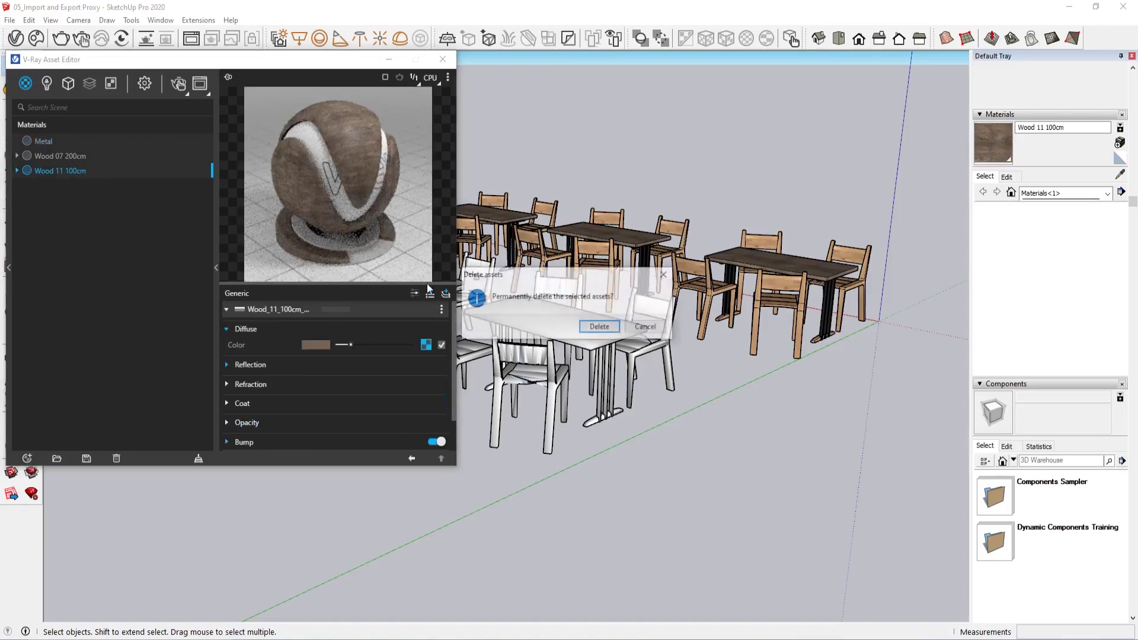
pyautogui.click(599, 326)
pyautogui.click(47, 83)
pyautogui.click(217, 237)
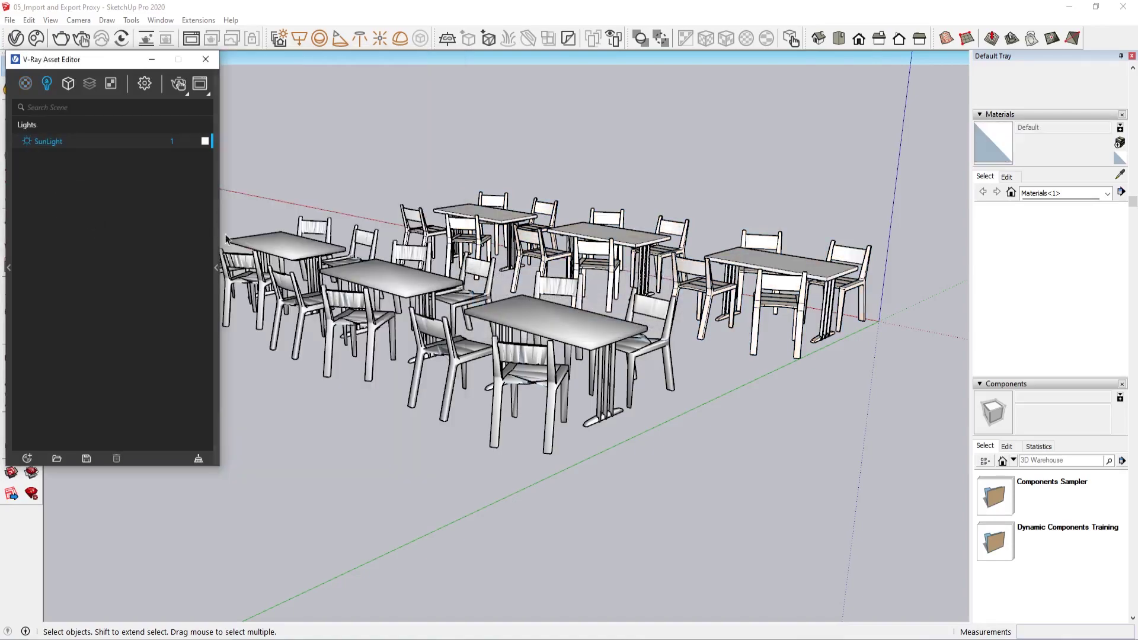
# Run an interactive render and examine both the Chair_Mesh proxies and the original dining sets without their scene materials
pyautogui.scroll(5, 546, 376)
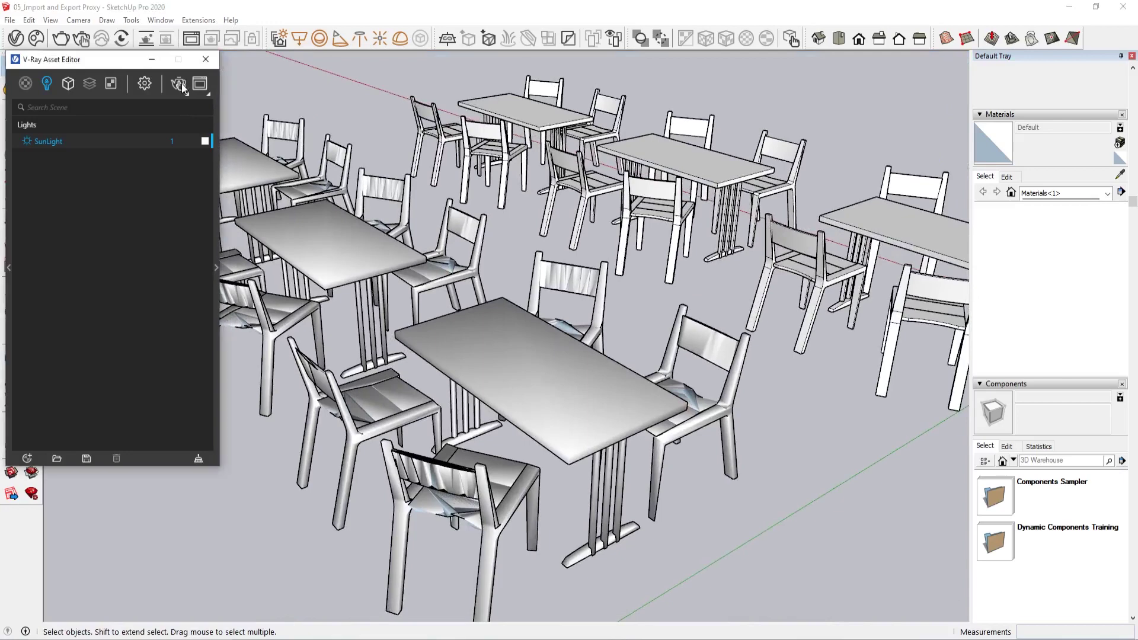
pyautogui.click(179, 85)
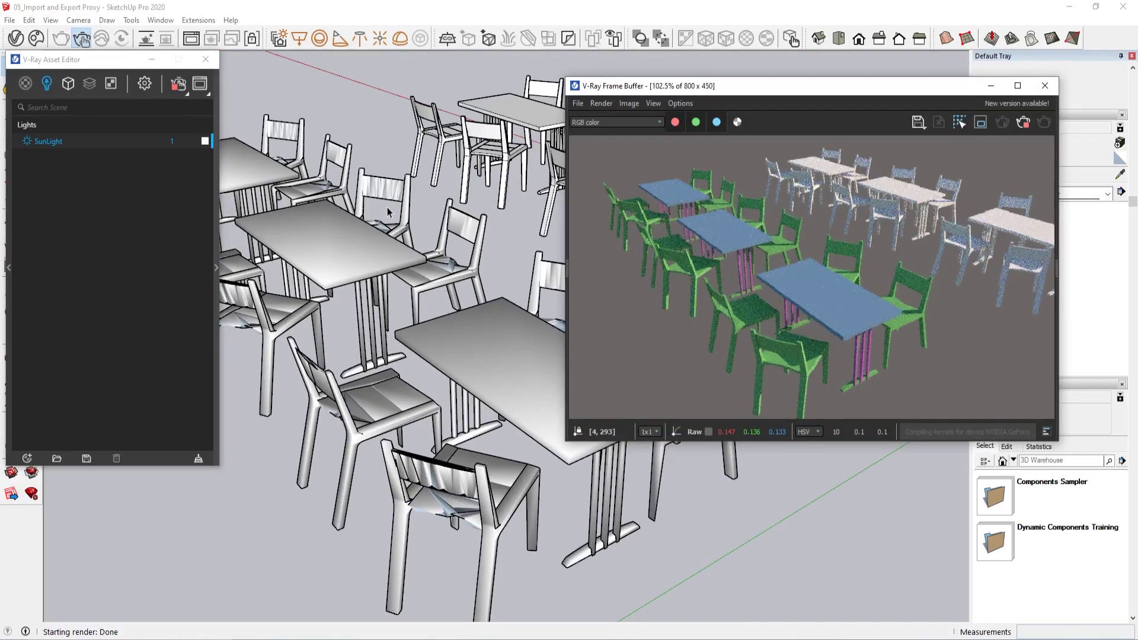
pyautogui.scroll(-5, 389, 212)
pyautogui.moveTo(501, 424); pyautogui.dragTo(454, 447, button='middle')
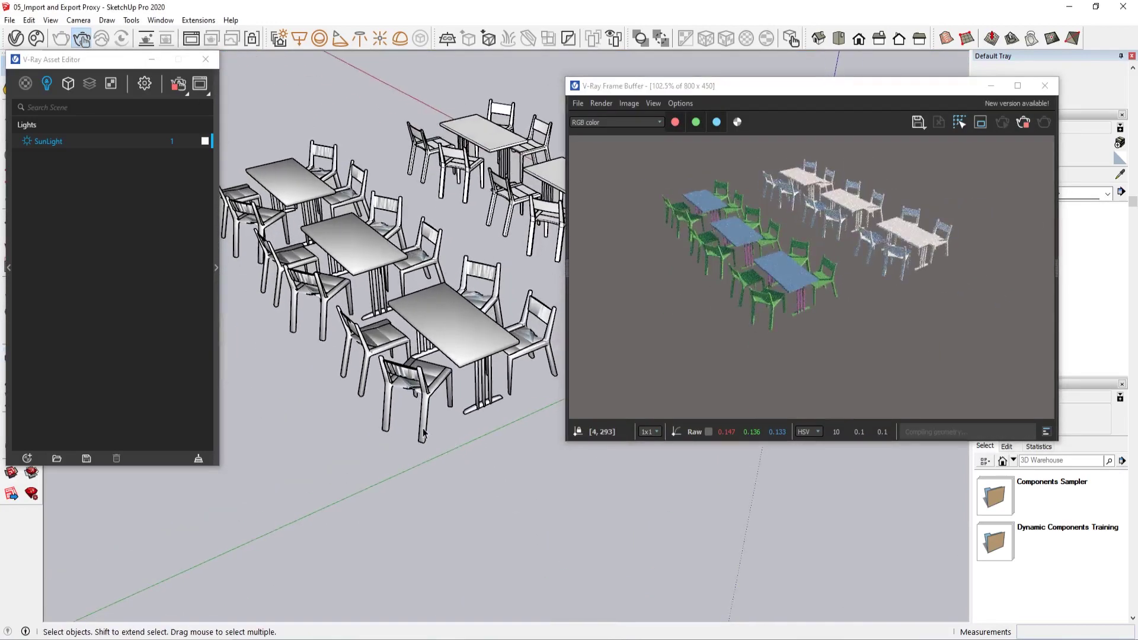
pyautogui.click(492, 129)
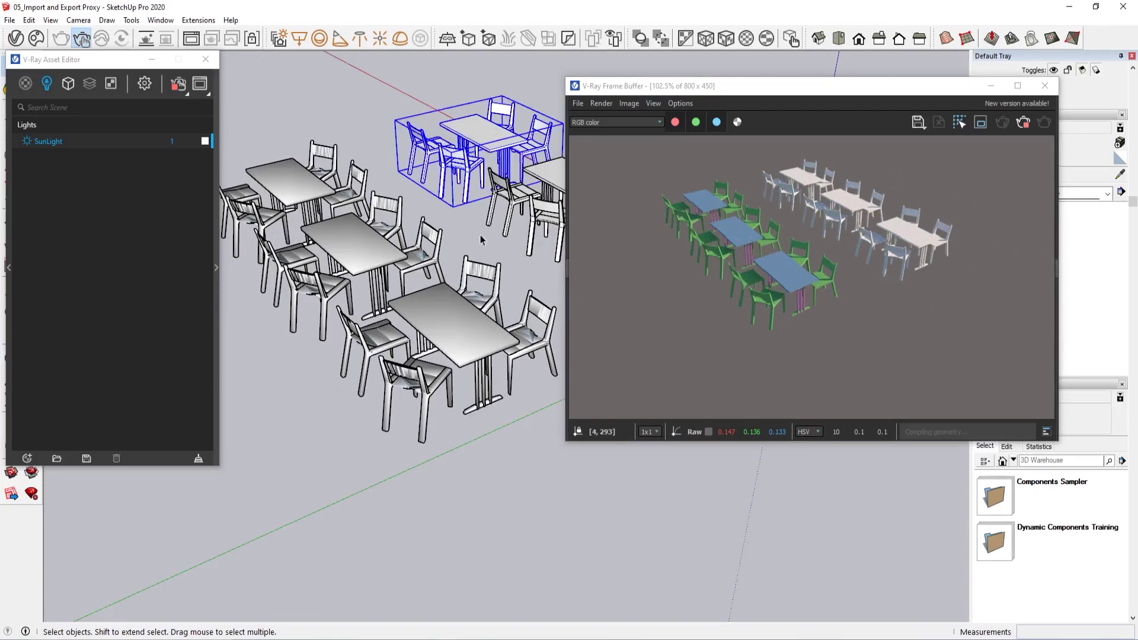
pyautogui.click(468, 220)
pyautogui.scroll(5, 469, 350)
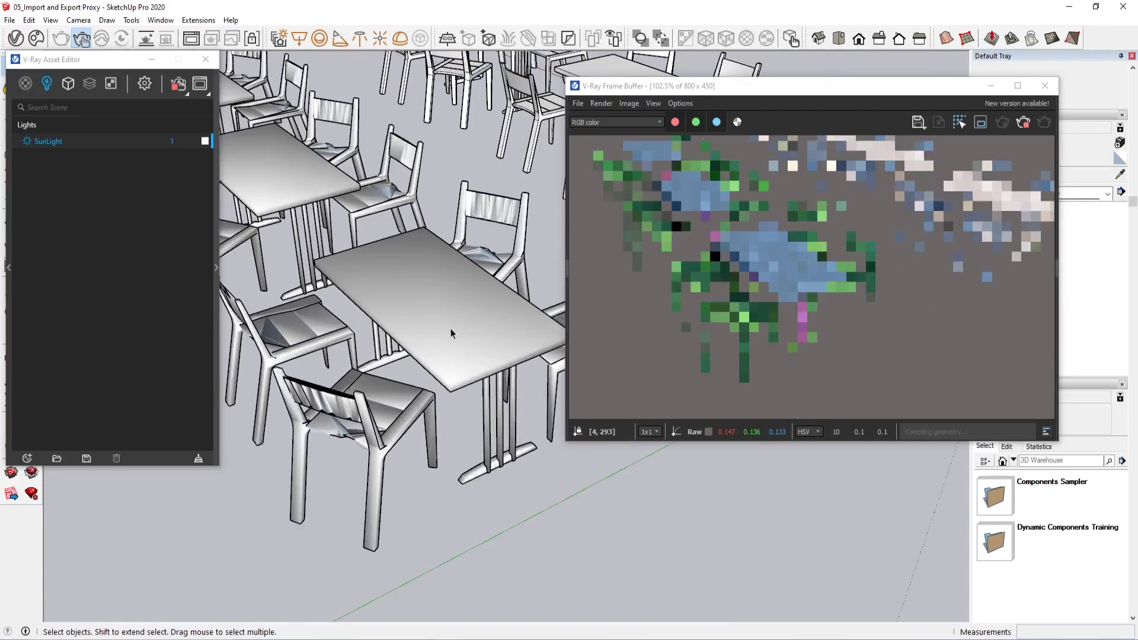
pyautogui.click(452, 330)
pyautogui.click(551, 511)
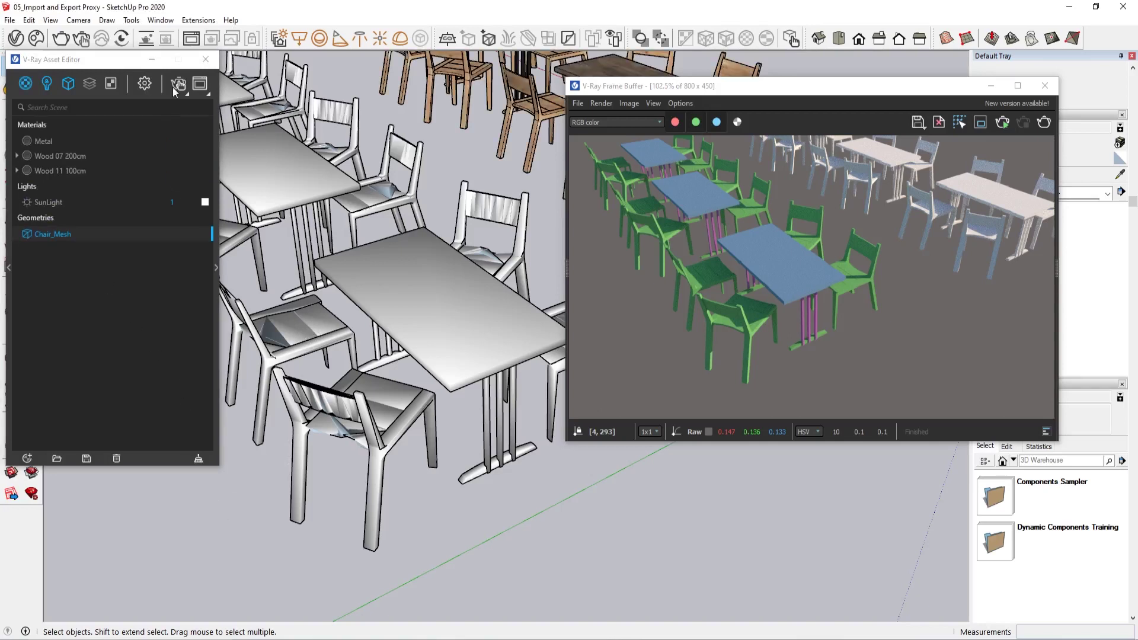
# Delete the Chair_Mesh proxy geometry from the scene and close the asset editor and the frame buffer
pyautogui.click(67, 88)
pyautogui.rightClick(98, 144)
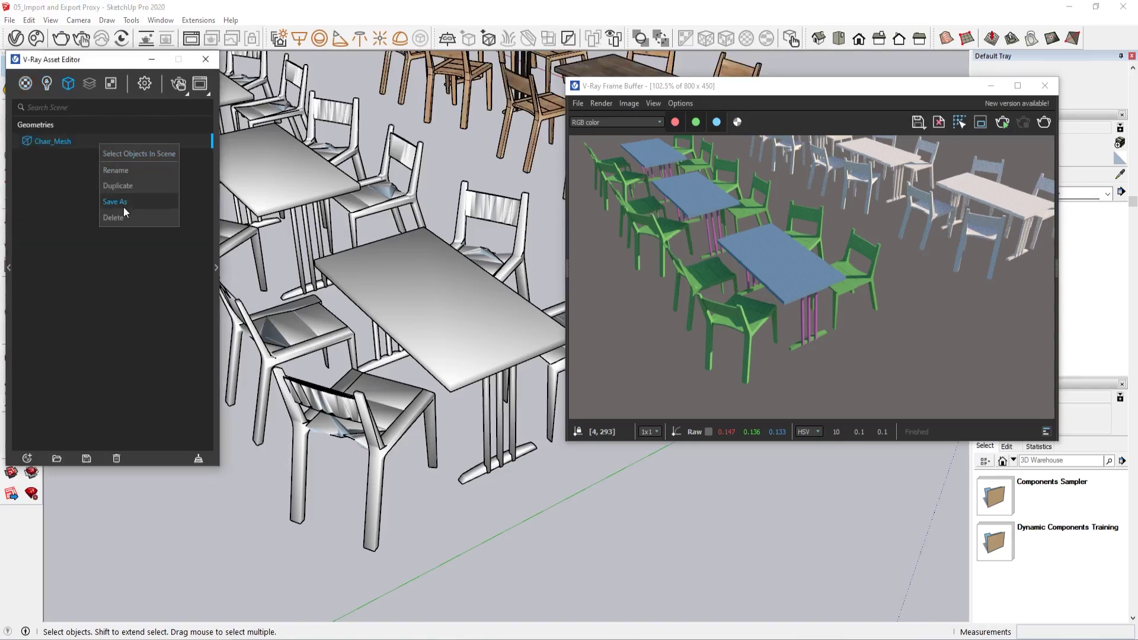
pyautogui.click(125, 213)
pyautogui.click(598, 327)
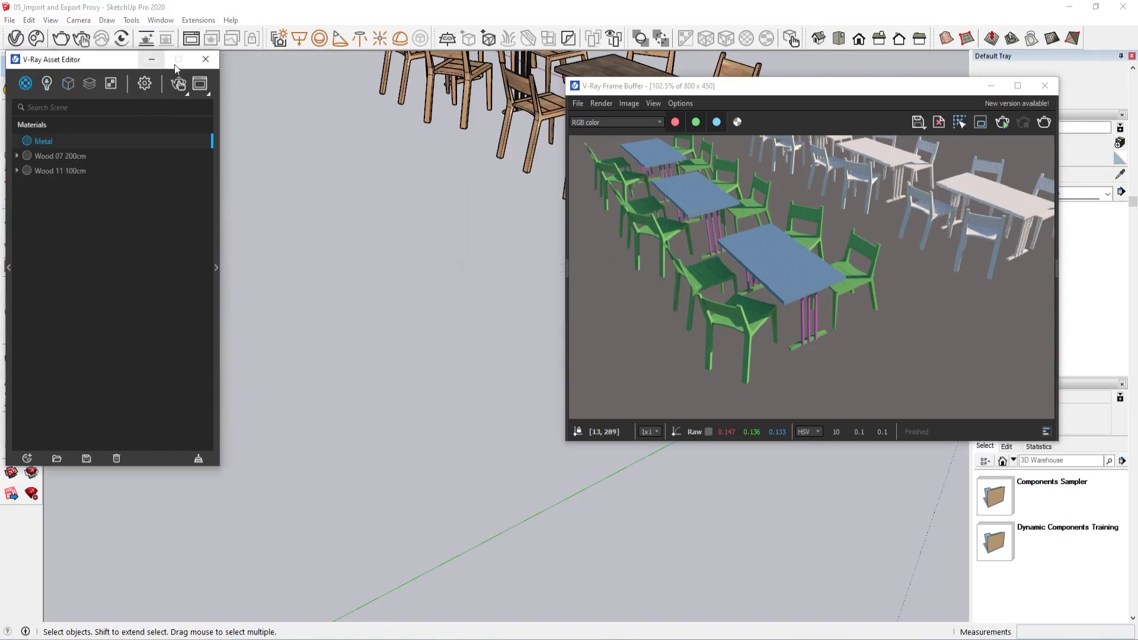
pyautogui.click(201, 60)
pyautogui.click(1041, 91)
# Set up a V-Ray proxy export of the textured dining set farthest along the red axis in Proxy Scene mode
pyautogui.moveTo(528, 228)
pyautogui.keyDown('shift'); pyautogui.mouseDown(button='middle')
pyautogui.moveTo(567, 340)
pyautogui.moveTo(343, 332)
pyautogui.mouseUp(button='middle'); pyautogui.keyUp('shift')
pyautogui.moveTo(877, 314)
pyautogui.mouseDown(button='middle')
pyautogui.moveTo(783, 331)
pyautogui.moveTo(507, 121)
pyautogui.mouseUp(button='middle')
pyautogui.click(782, 330)
pyautogui.click(466, 39)
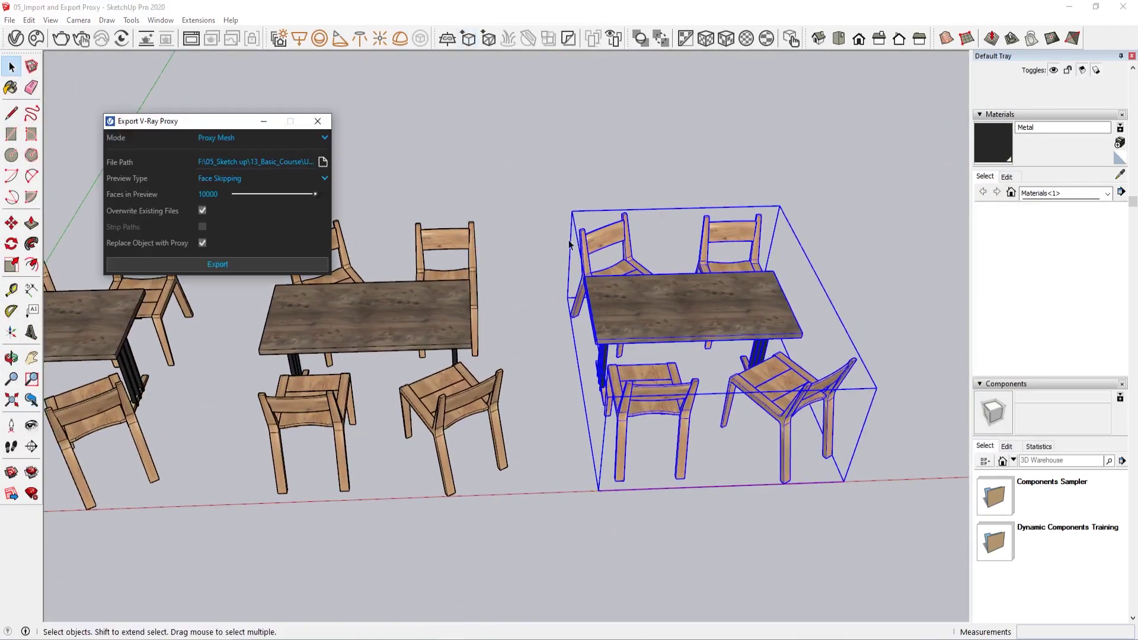
pyautogui.click(241, 134)
pyautogui.click(251, 169)
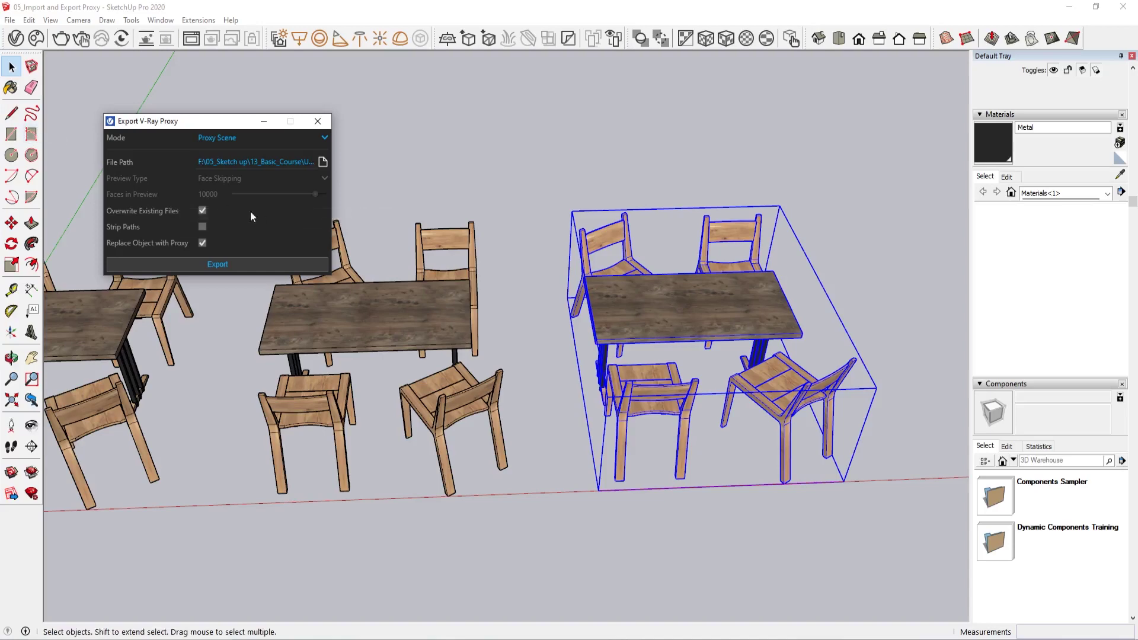
# Export the proxy scene as Chair_Scene into the 03_Export_Proxy folder, with overwriting of existing files and object replacement turned off
pyautogui.click(322, 162)
pyautogui.click(287, 147)
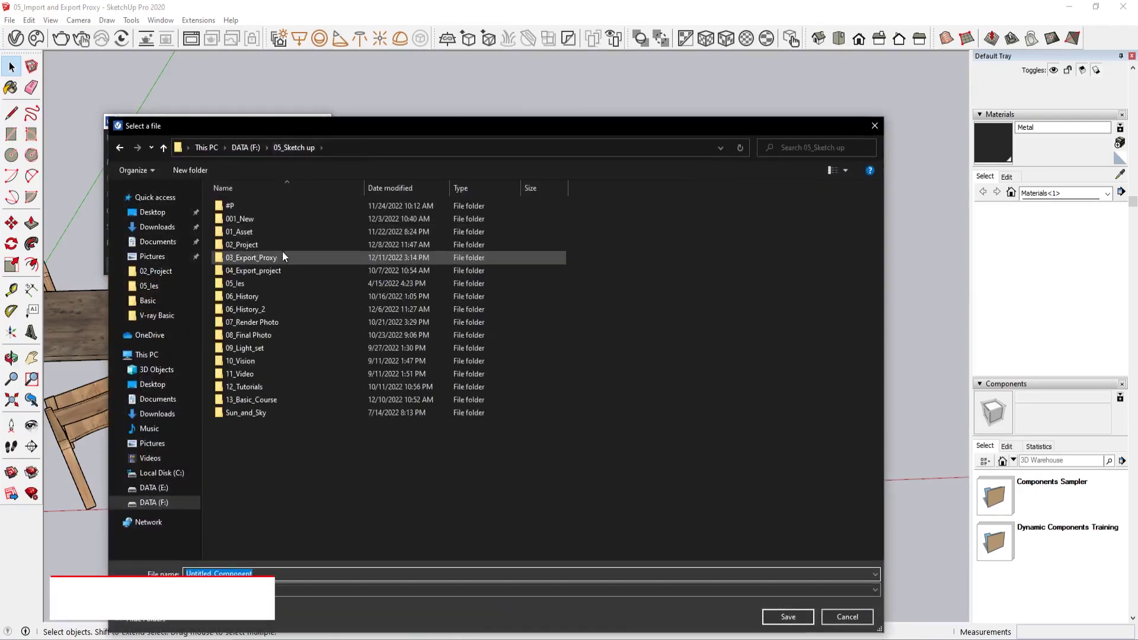
pyautogui.doubleClick(290, 258)
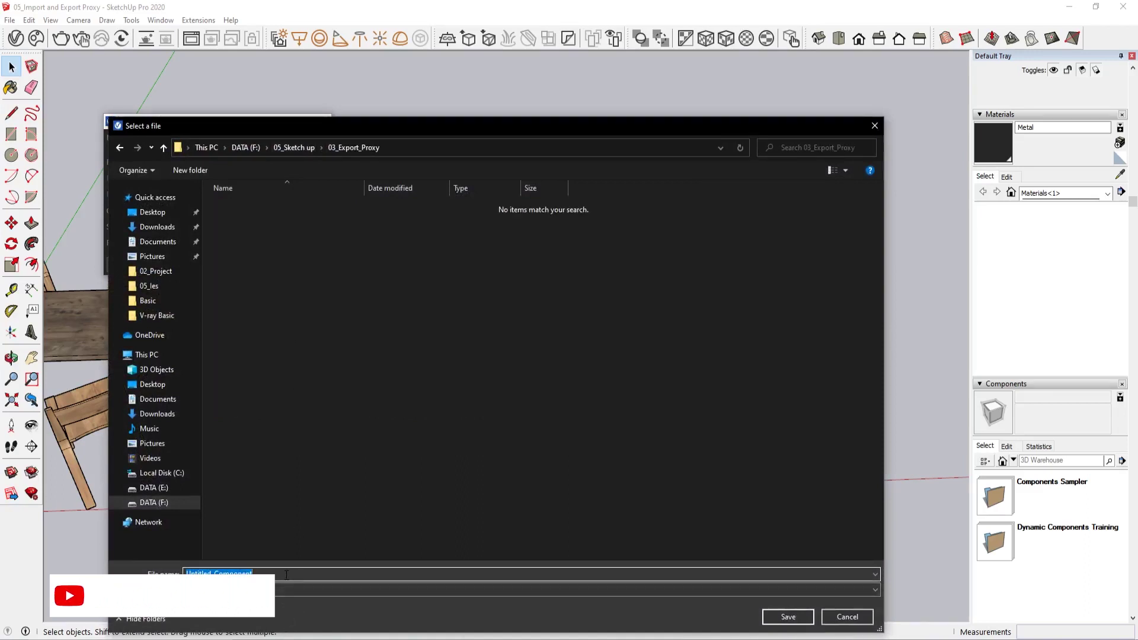
pyautogui.write('Chai')
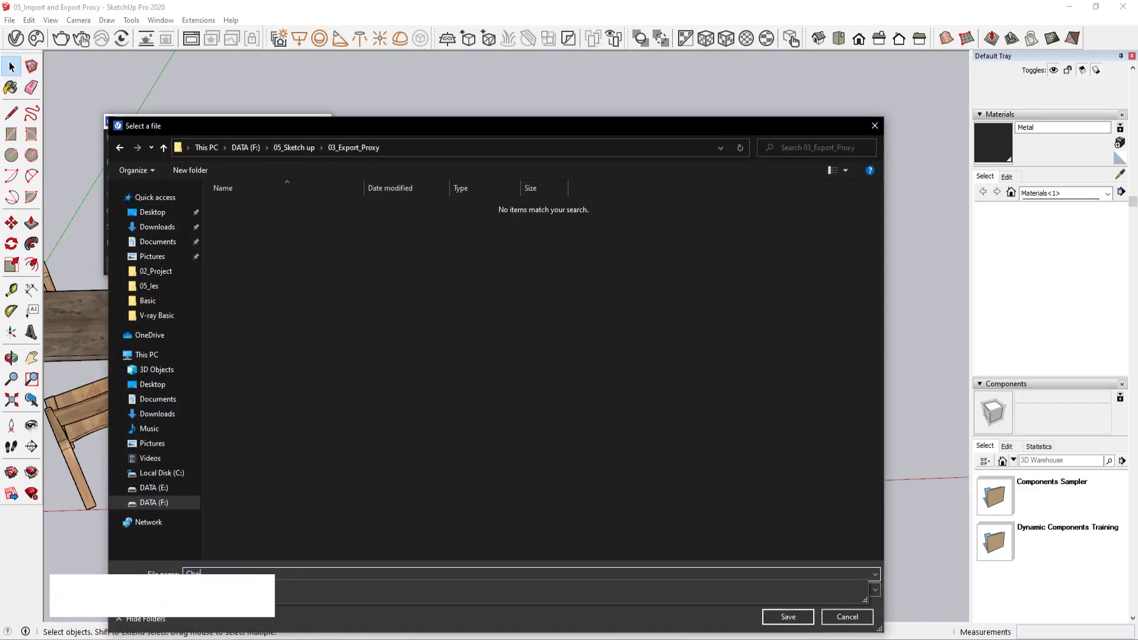
pyautogui.write('r_')
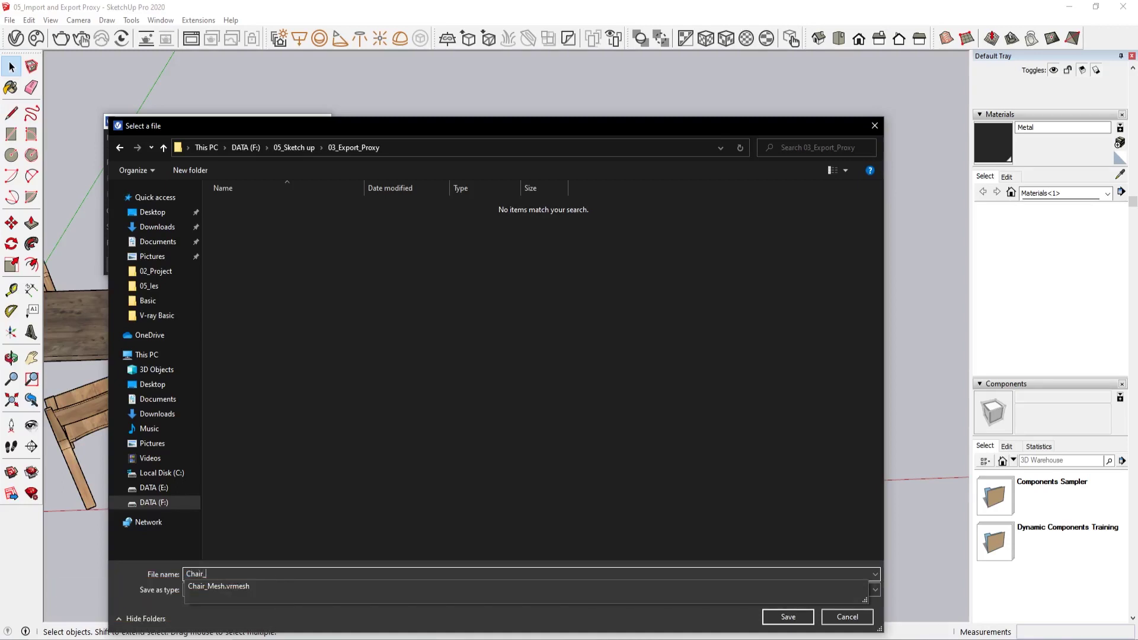
pyautogui.moveTo(315, 130); pyautogui.dragTo(550, 105)
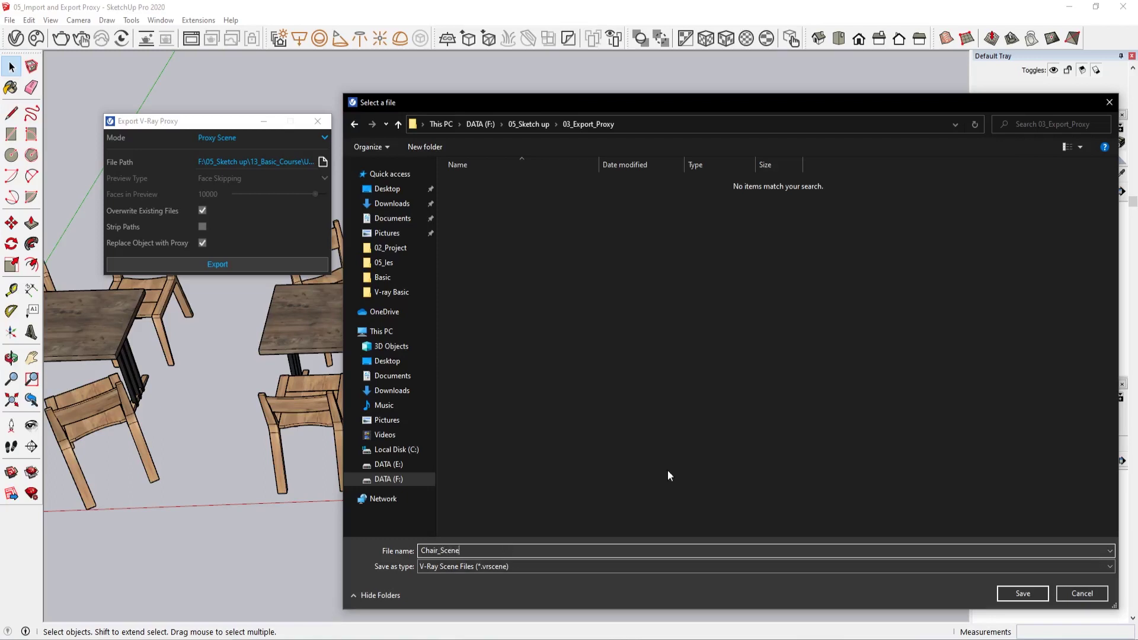
pyautogui.click(1010, 595)
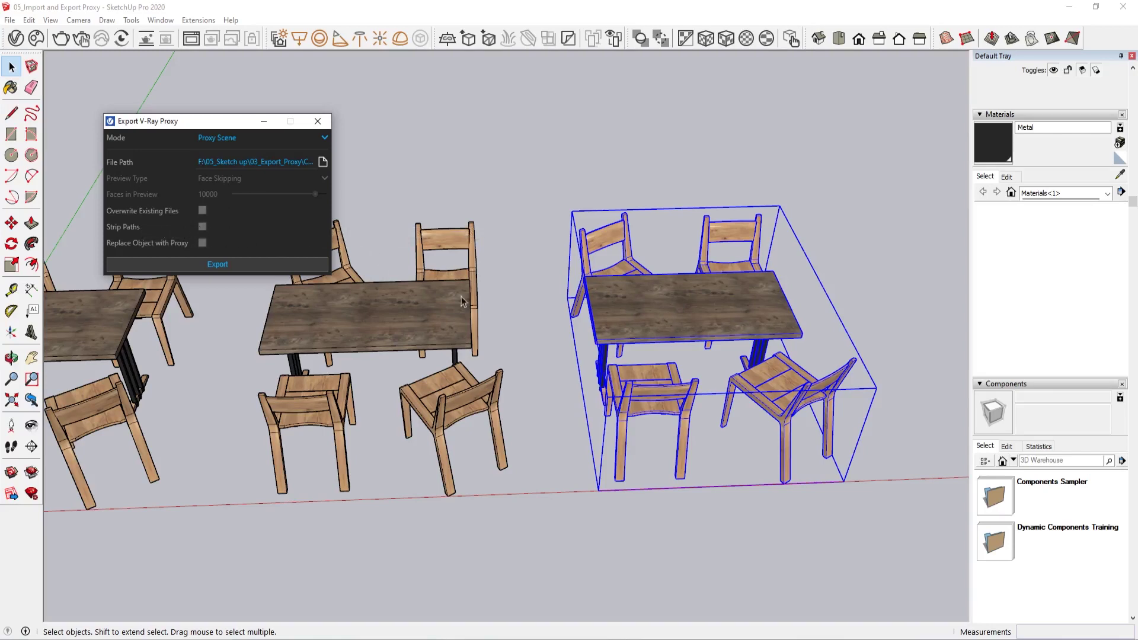
pyautogui.click(256, 262)
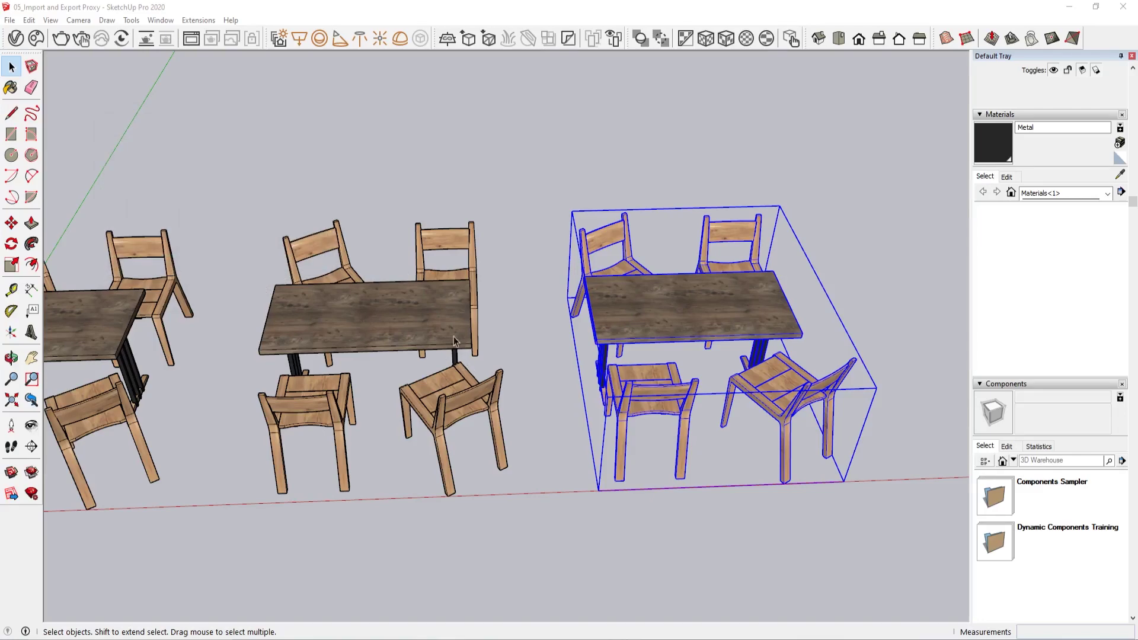
pyautogui.click(421, 185)
# Import the Chair_Scene proxy from 03_Export_Proxy and place four copies in a row behind the textured dining sets
pyautogui.scroll(-3, 441, 178)
pyautogui.keyDown('shift'); pyautogui.moveTo(432, 105); pyautogui.dragTo(534, 156, button='middle'); pyautogui.keyUp('shift')
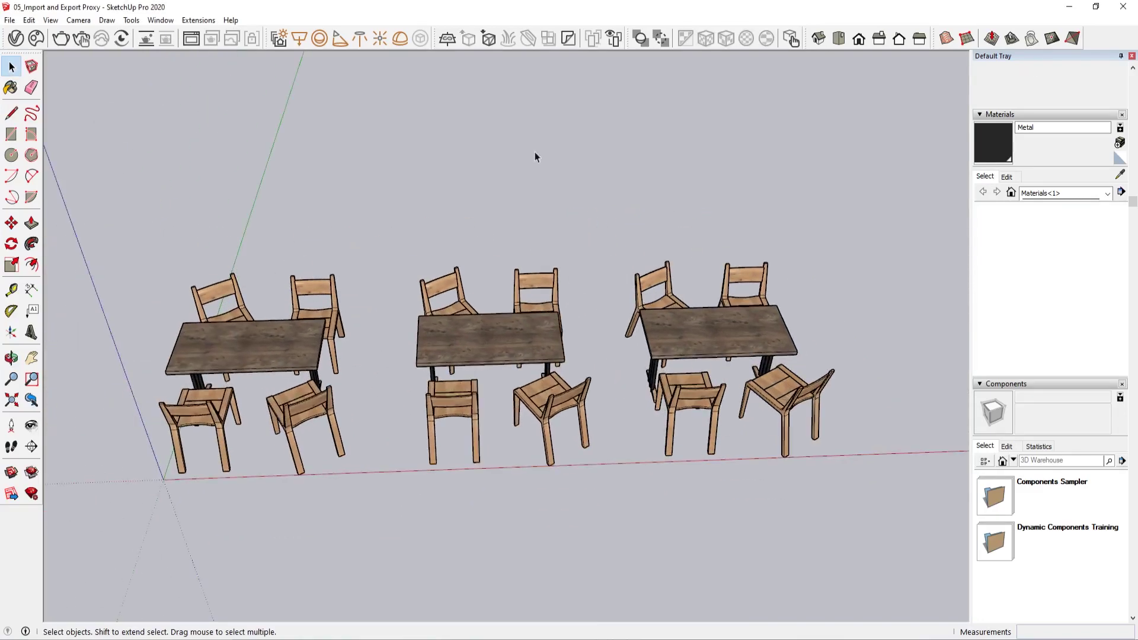
pyautogui.click(483, 40)
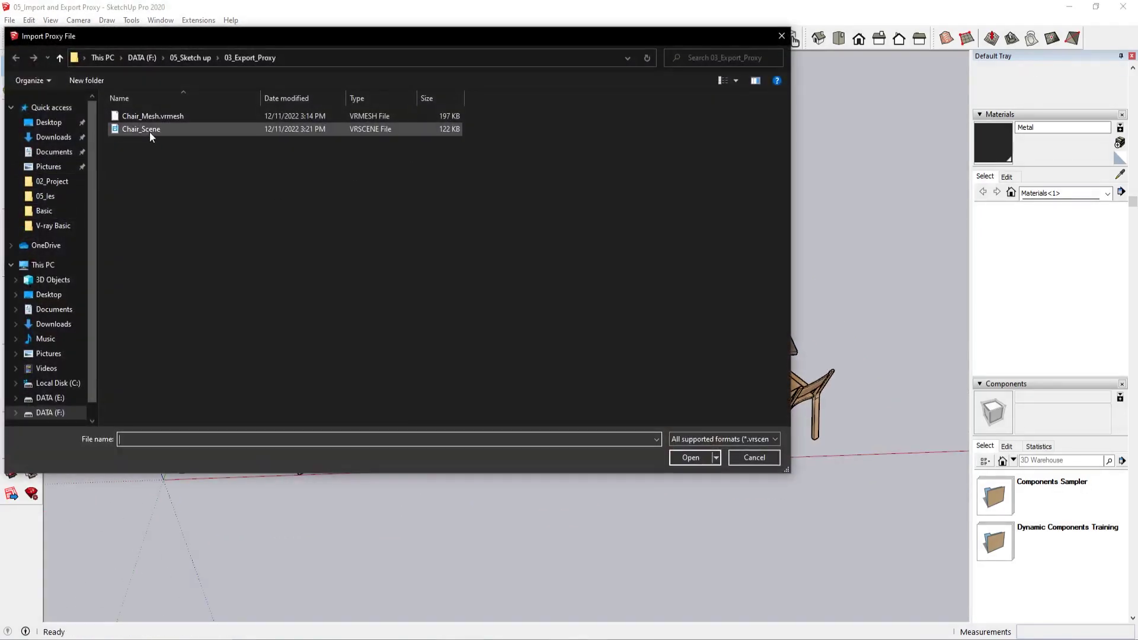
pyautogui.click(149, 131)
pyautogui.click(681, 460)
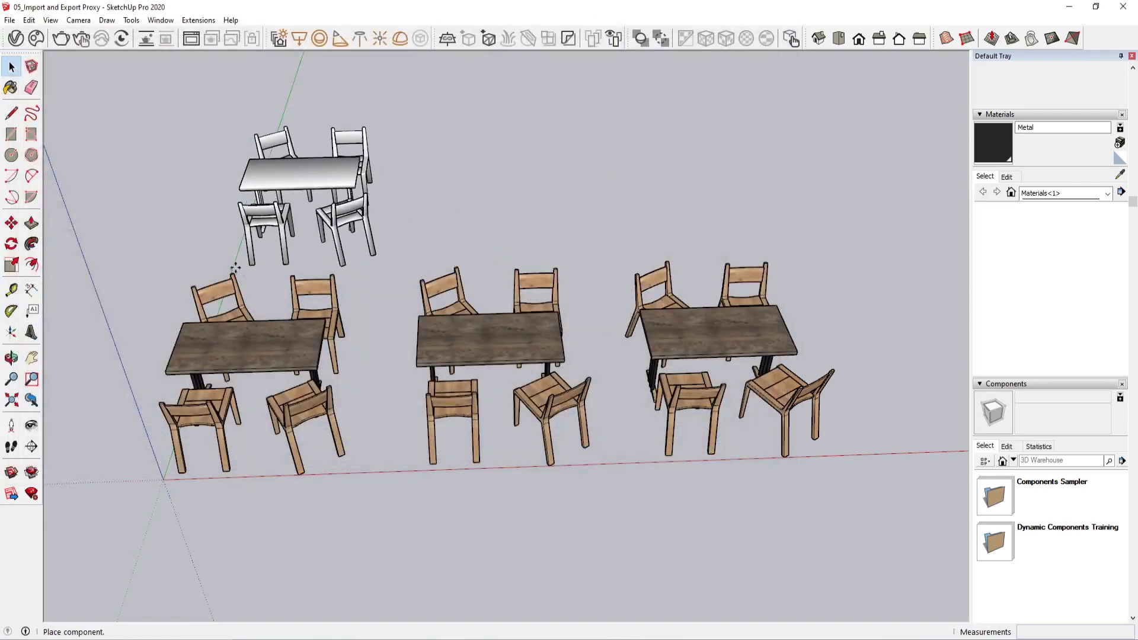
pyautogui.click(245, 254)
pyautogui.click(410, 245)
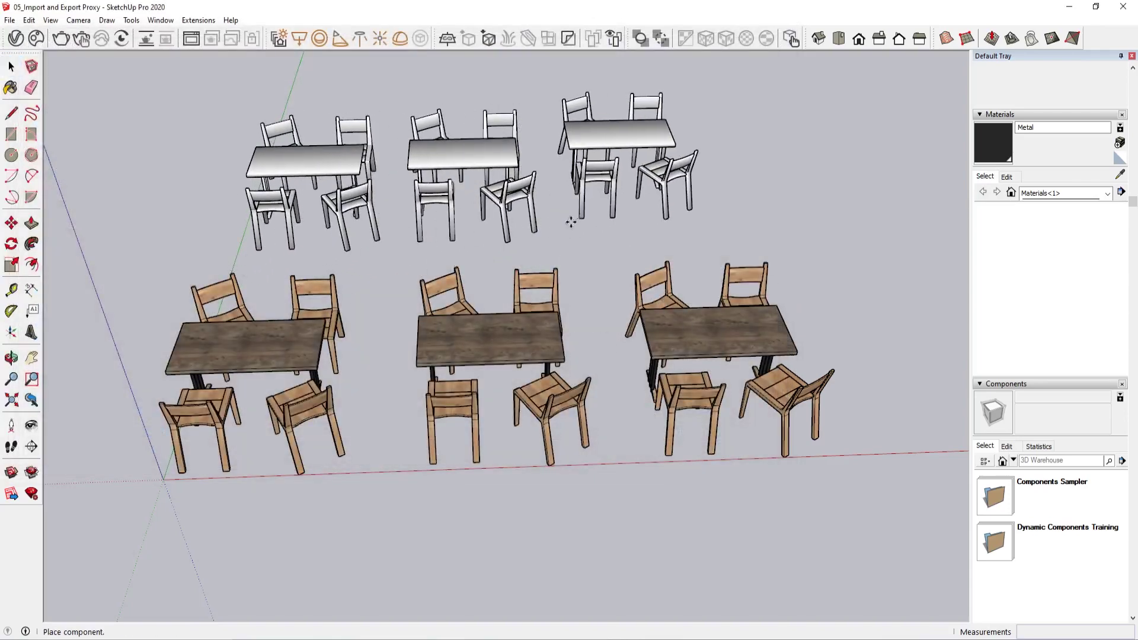
pyautogui.click(577, 238)
pyautogui.click(754, 204)
pyautogui.press('space')
# Delete the fourth Chair_Scene proxy, at the far end of the row along the red axis
pyautogui.scroll(-2, 729, 208)
pyautogui.keyDown('shift'); pyautogui.moveTo(729, 208); pyautogui.dragTo(671, 273, button='middle'); pyautogui.keyUp('shift')
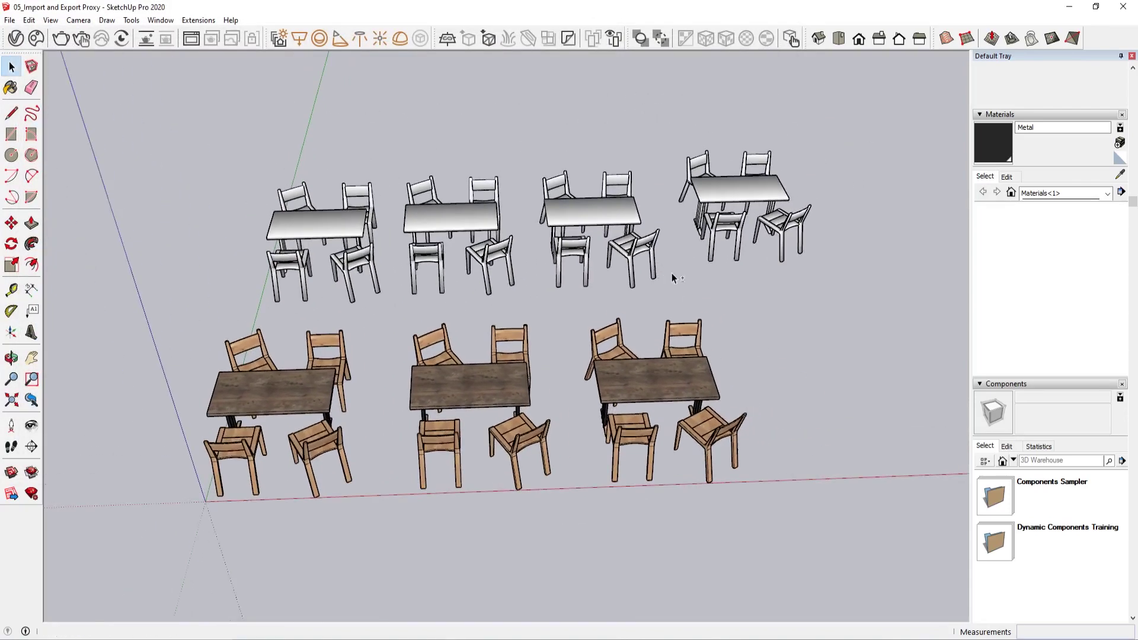
pyautogui.click(723, 231)
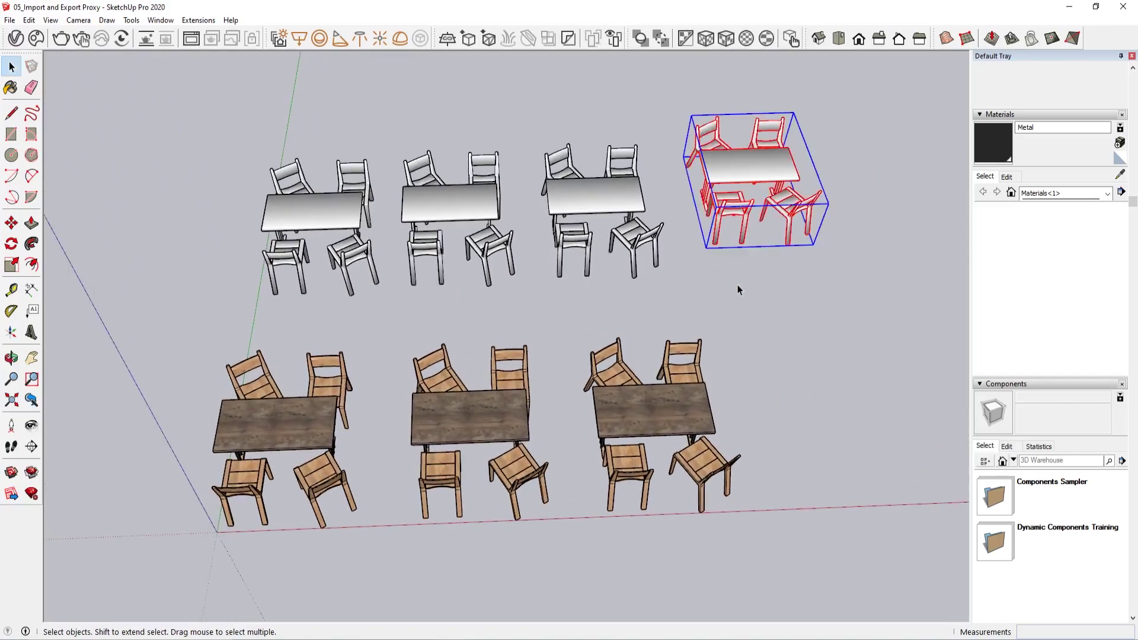
pyautogui.press('Delete')
# Show the Chair_Scene geometry's Proxy Scene parameters alongside the proxy and textured dining sets
pyautogui.scroll(-3, 697, 308)
pyautogui.moveTo(410, 370); pyautogui.dragTo(471, 386, button='middle')
pyautogui.scroll(3, 471, 386)
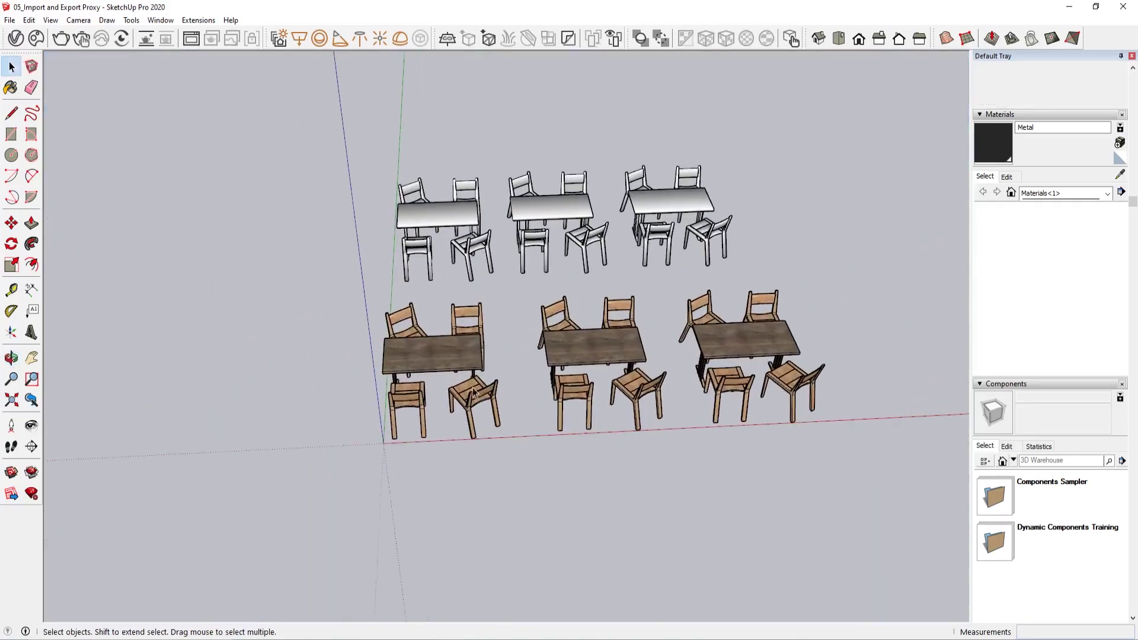
pyautogui.click(16, 39)
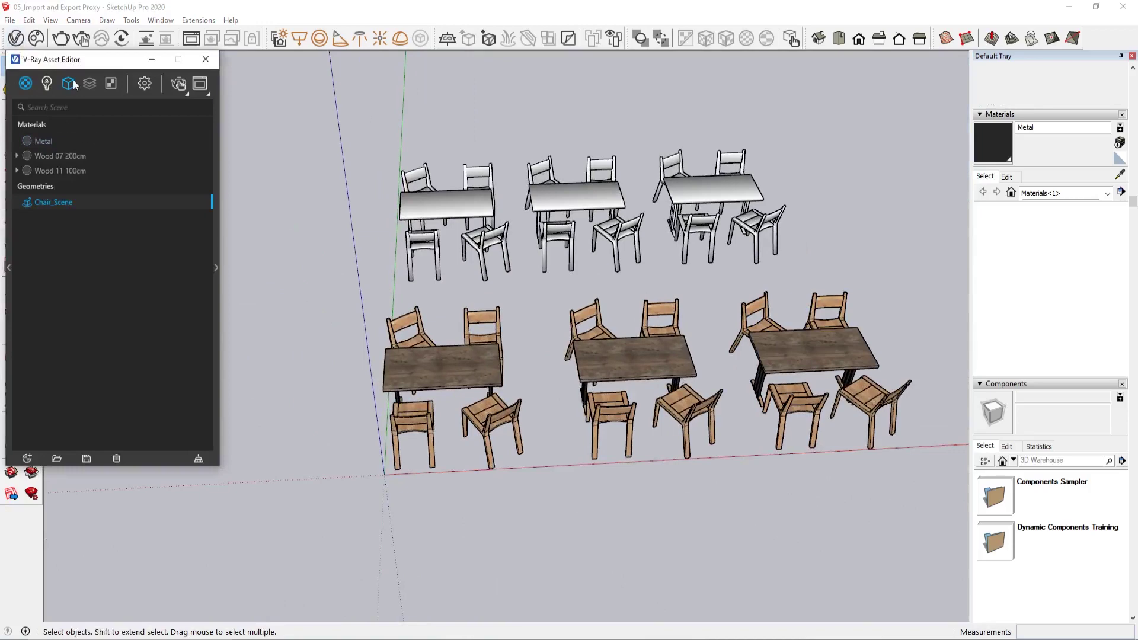
pyautogui.click(69, 84)
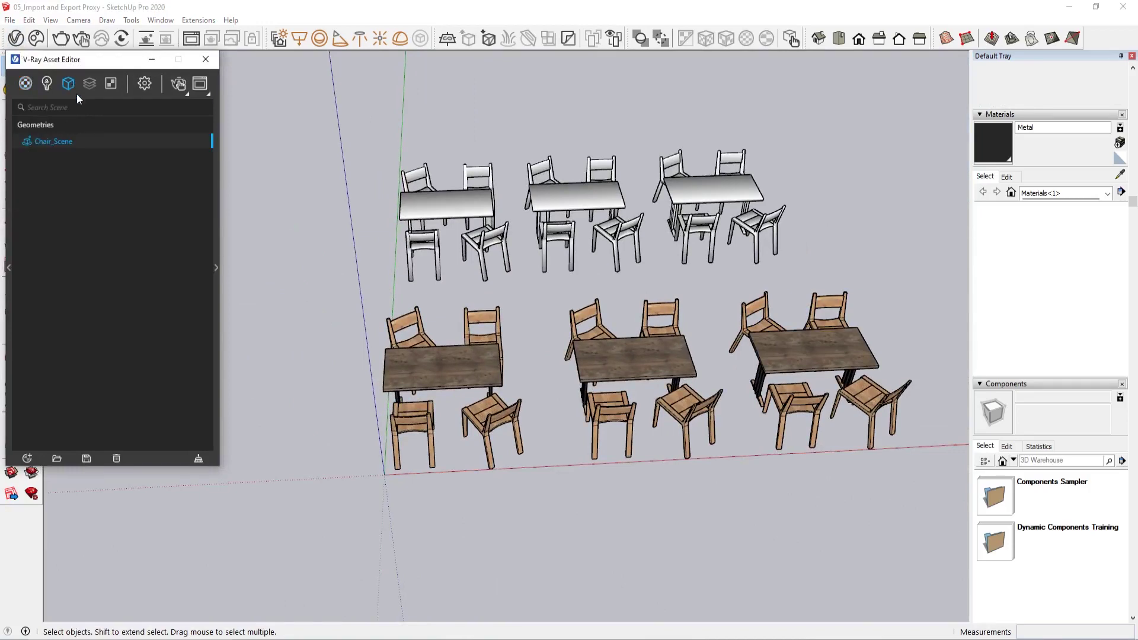
pyautogui.click(217, 243)
pyautogui.keyDown('shift'); pyautogui.moveTo(480, 320); pyautogui.dragTo(617, 346, button='middle'); pyautogui.keyUp('shift')
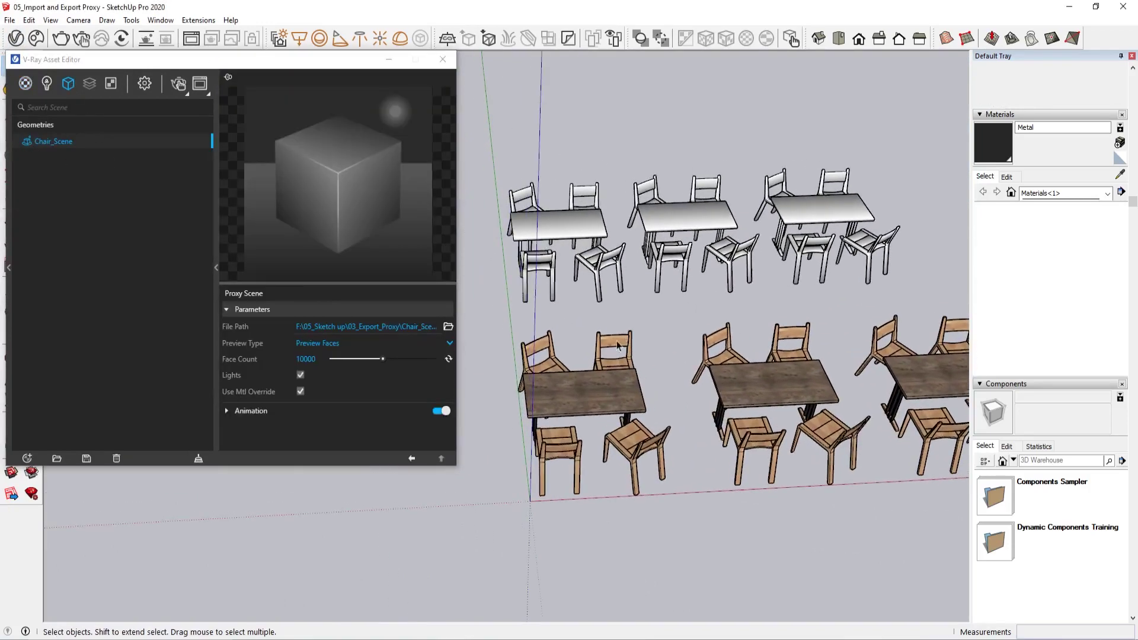
# Review the Proxy Scene export options, including Strip Paths, for the middle textured dining set, and close them without exporting
pyautogui.click(752, 377)
pyautogui.click(470, 39)
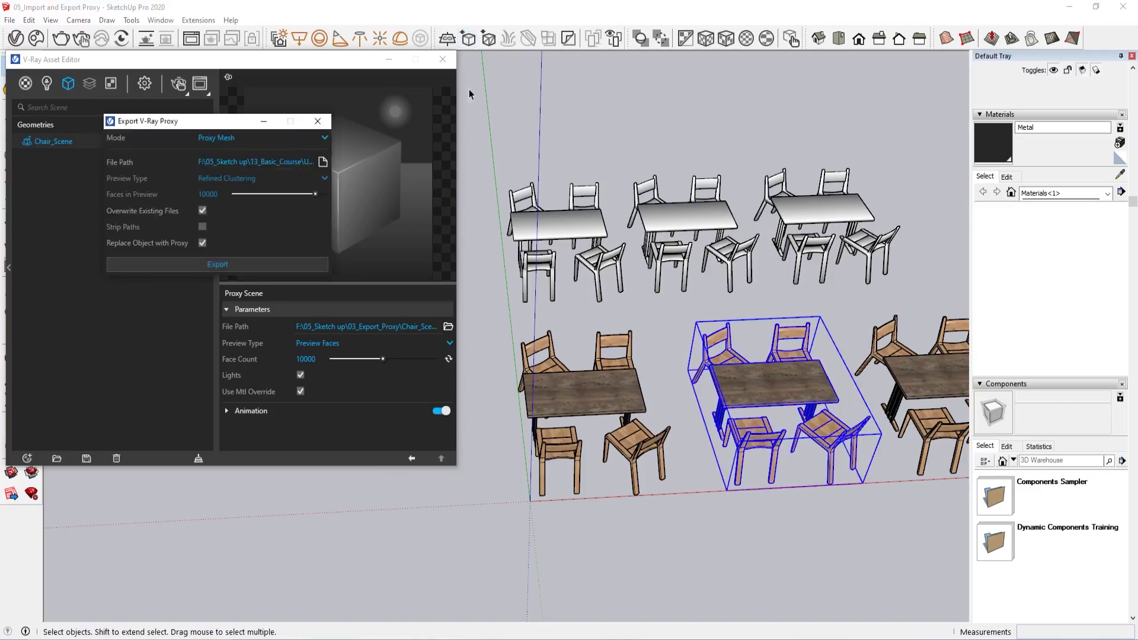
pyautogui.click(236, 144)
pyautogui.click(238, 169)
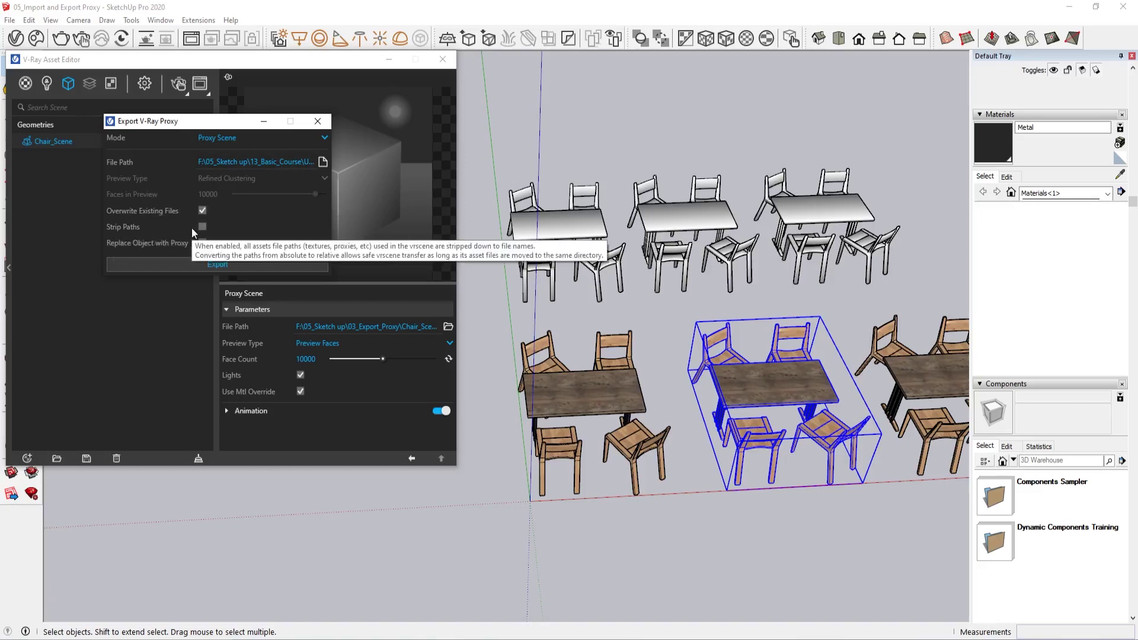
pyautogui.click(314, 124)
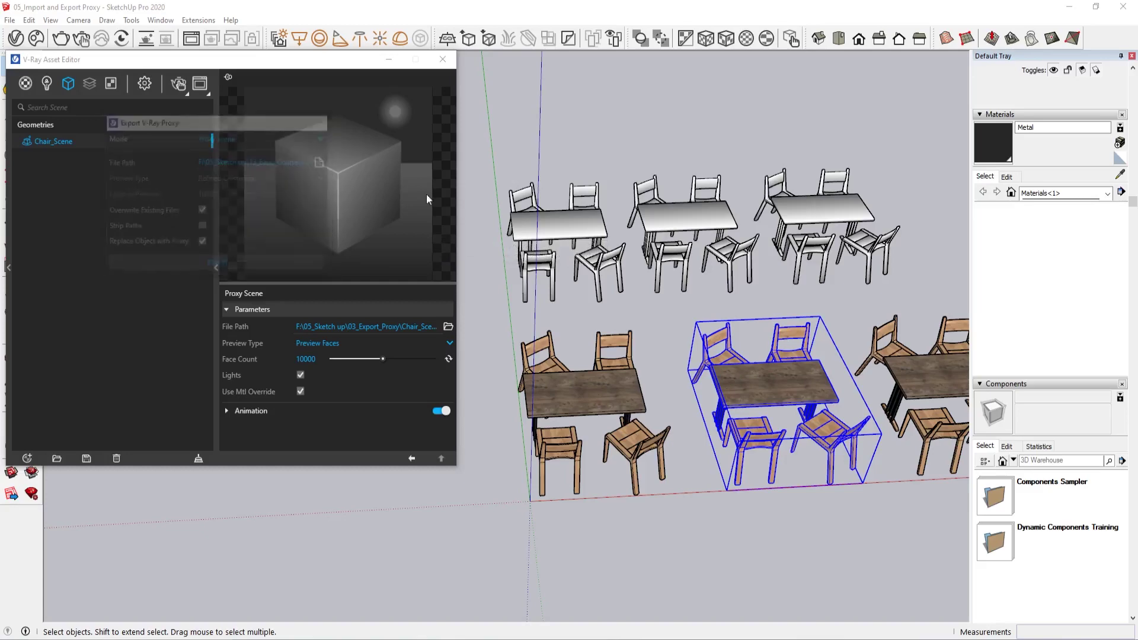
# Compare the untextured Chair_Scene proxies with the textured dining sets, with the geometry's parameters collapsed
pyautogui.click(631, 297)
pyautogui.scroll(5, 564, 267)
pyautogui.click(564, 266)
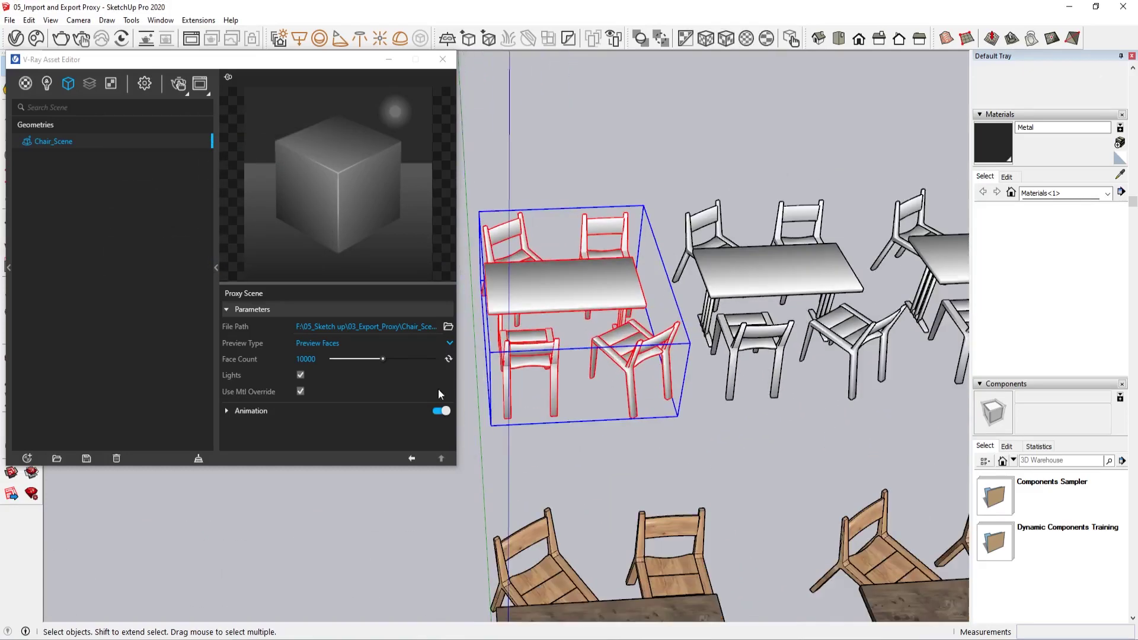
pyautogui.moveTo(564, 267); pyautogui.dragTo(683, 349, button='middle')
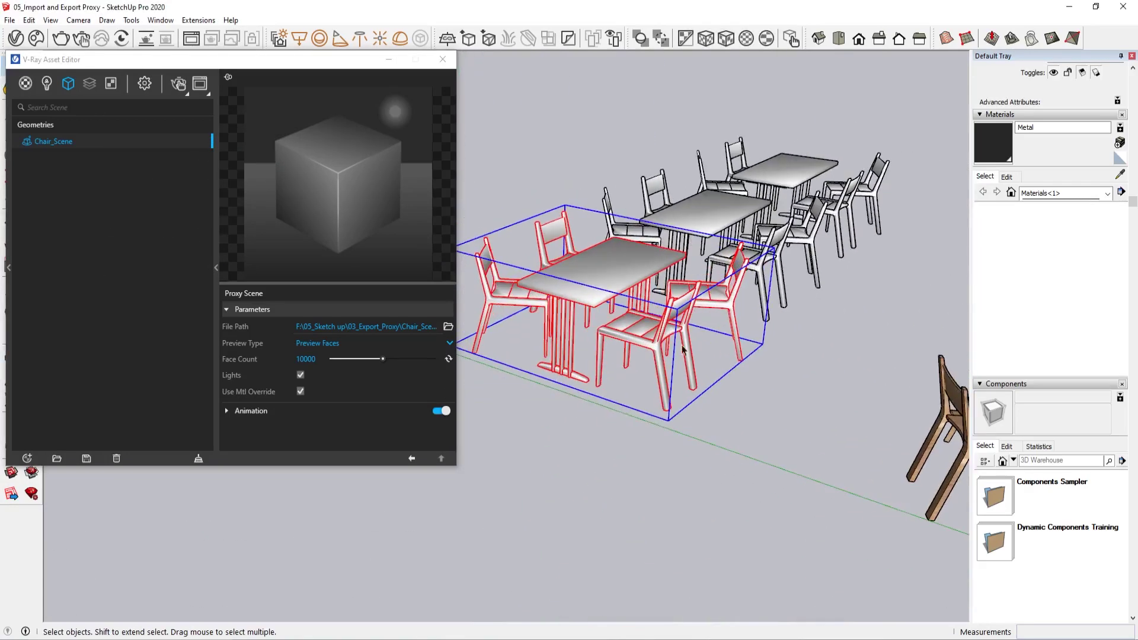
pyautogui.click(217, 170)
pyautogui.scroll(-4, 240, 182)
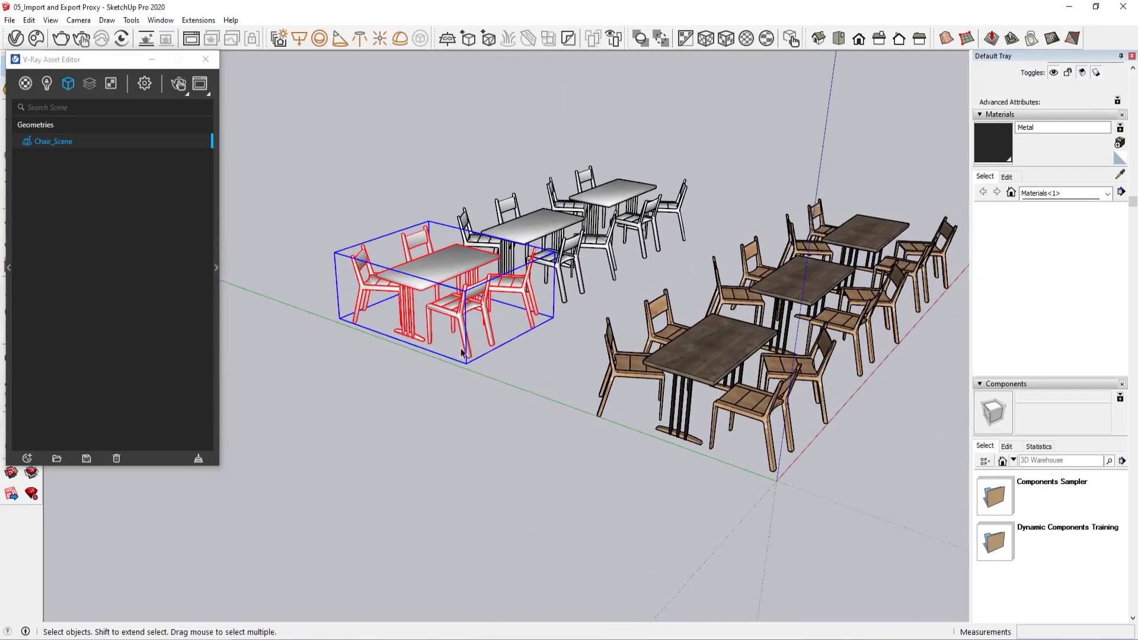
pyautogui.click(572, 348)
pyautogui.moveTo(574, 347); pyautogui.dragTo(362, 236, button='middle')
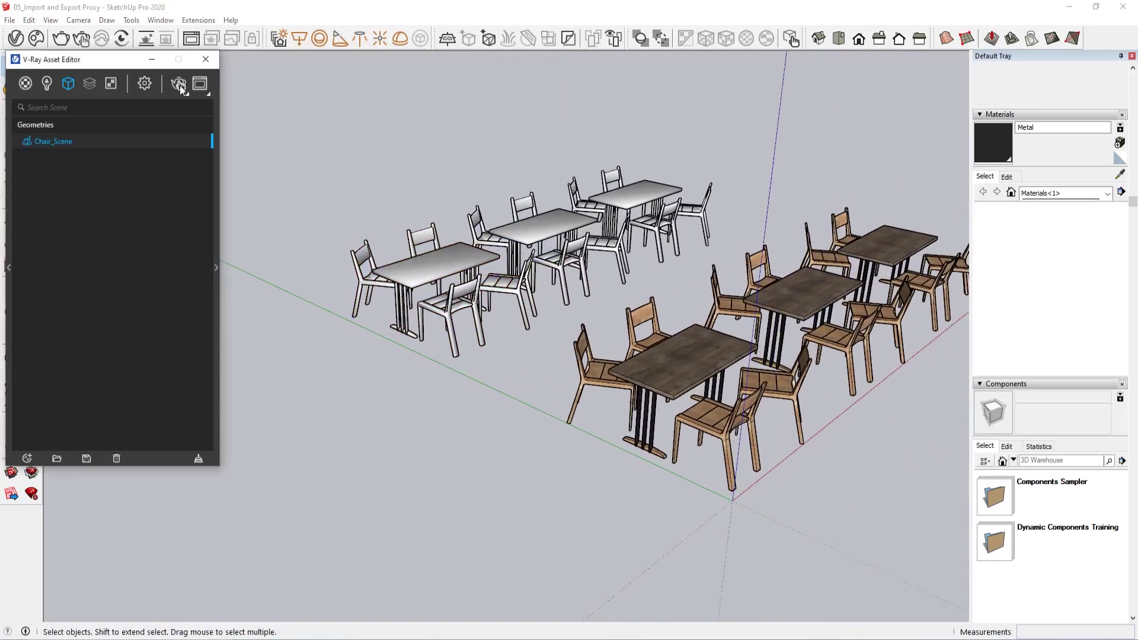
# Render both rows interactively with V-Ray, examine the proxies' materials in the stopped render, and close the frame buffer
pyautogui.click(179, 85)
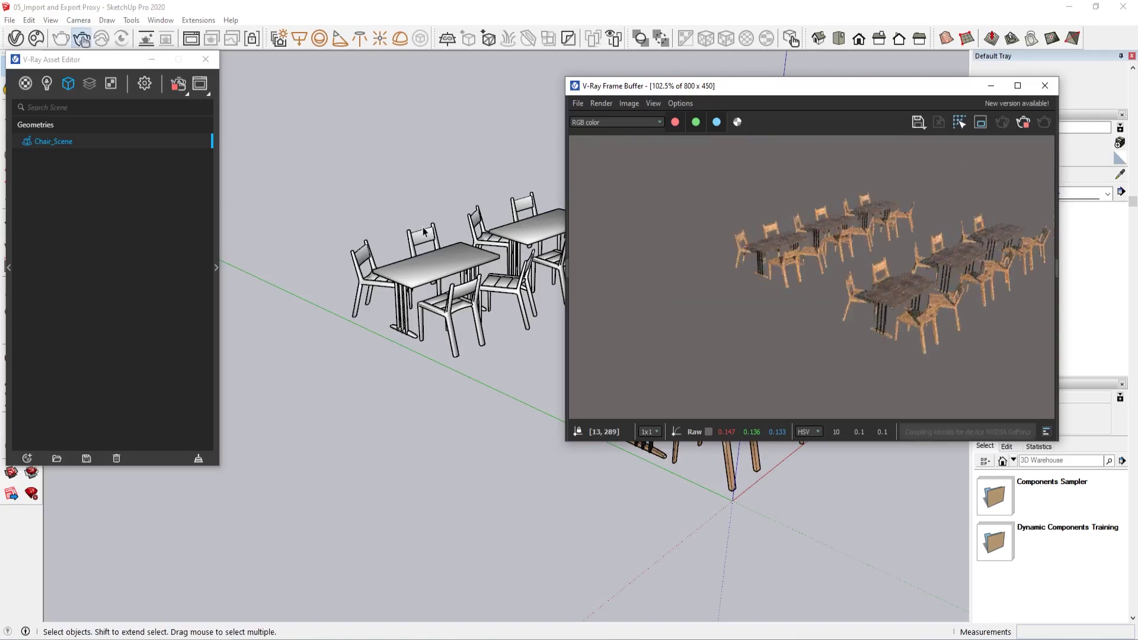
pyautogui.scroll(3, 457, 293)
pyautogui.click(1023, 123)
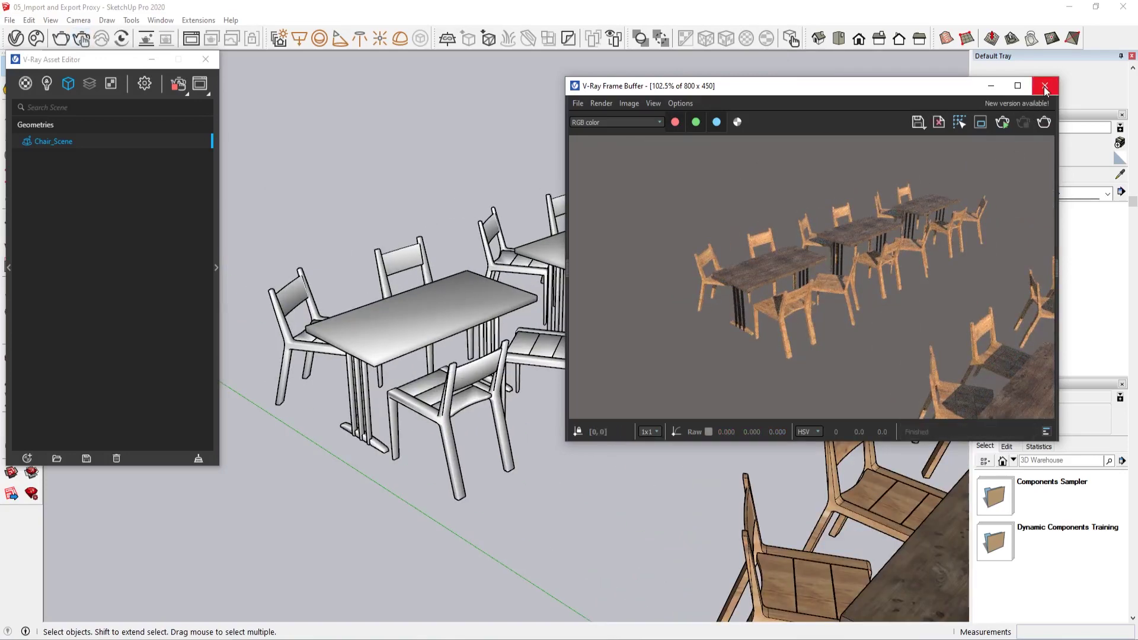
pyautogui.scroll(-1, 791, 275)
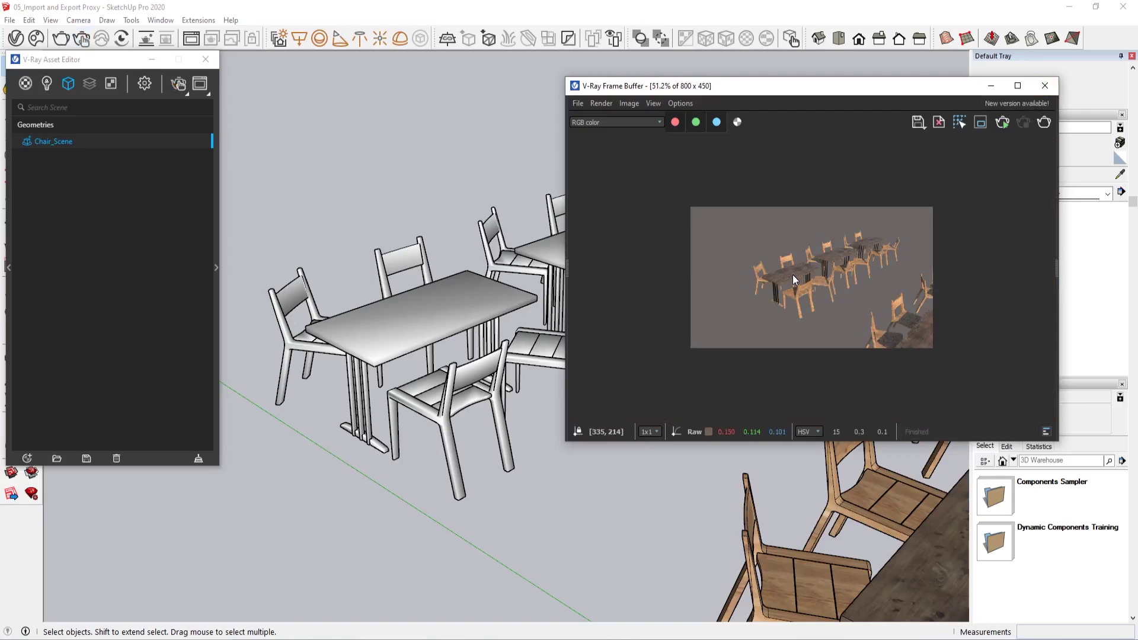
pyautogui.scroll(1, 774, 279)
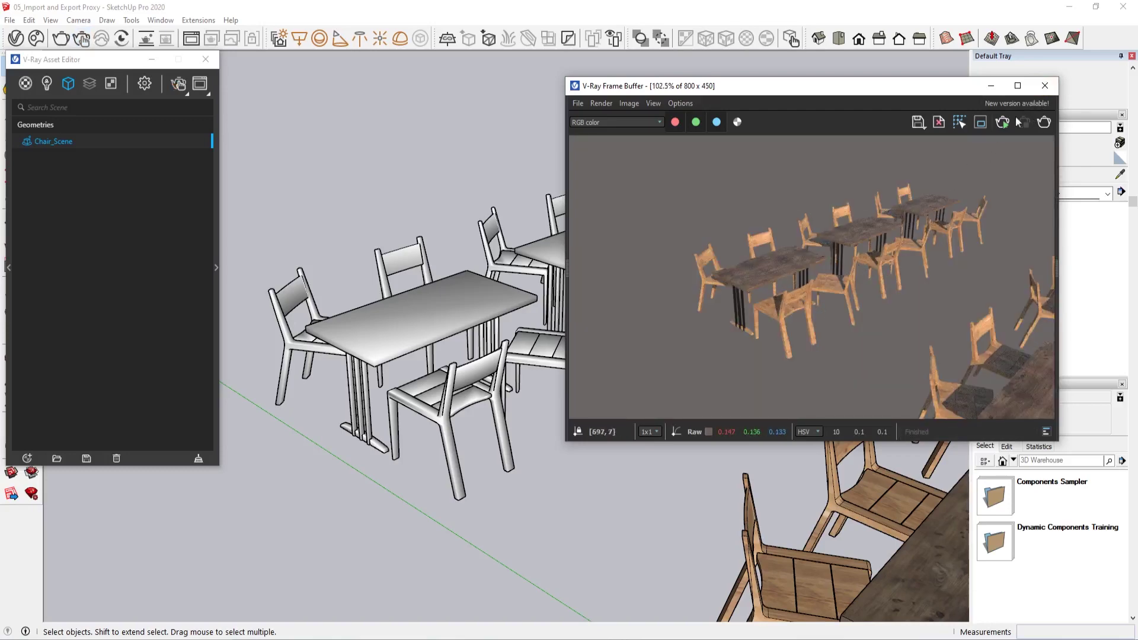
pyautogui.click(1044, 85)
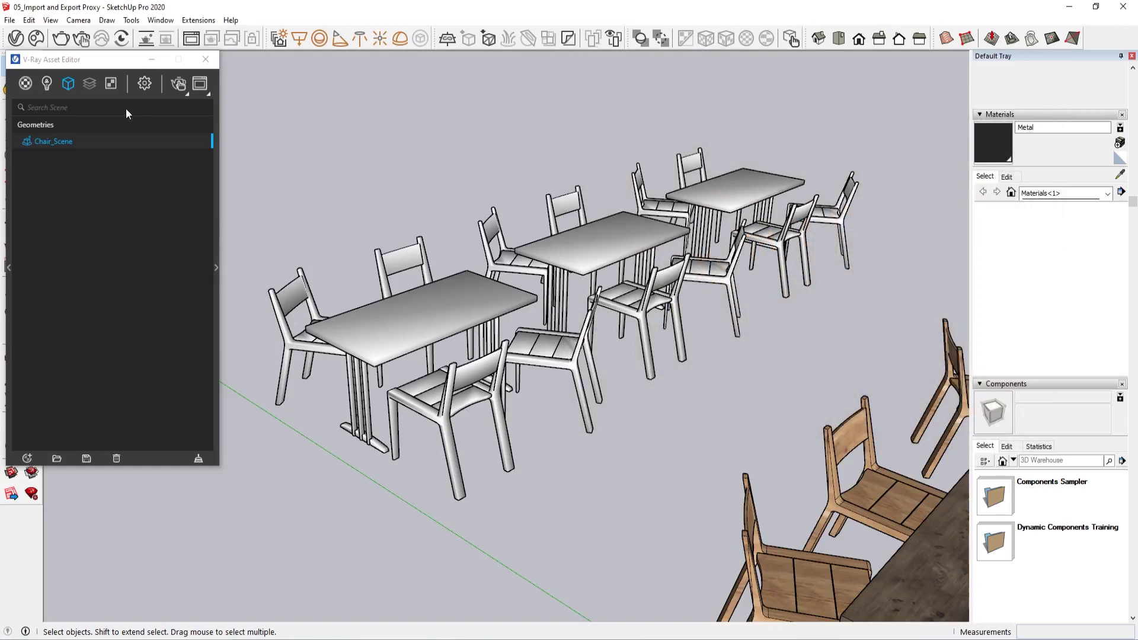
# Delete the materials Metal, Wood 07 200cm and Wood 11 100cm from the scene
pyautogui.click(25, 83)
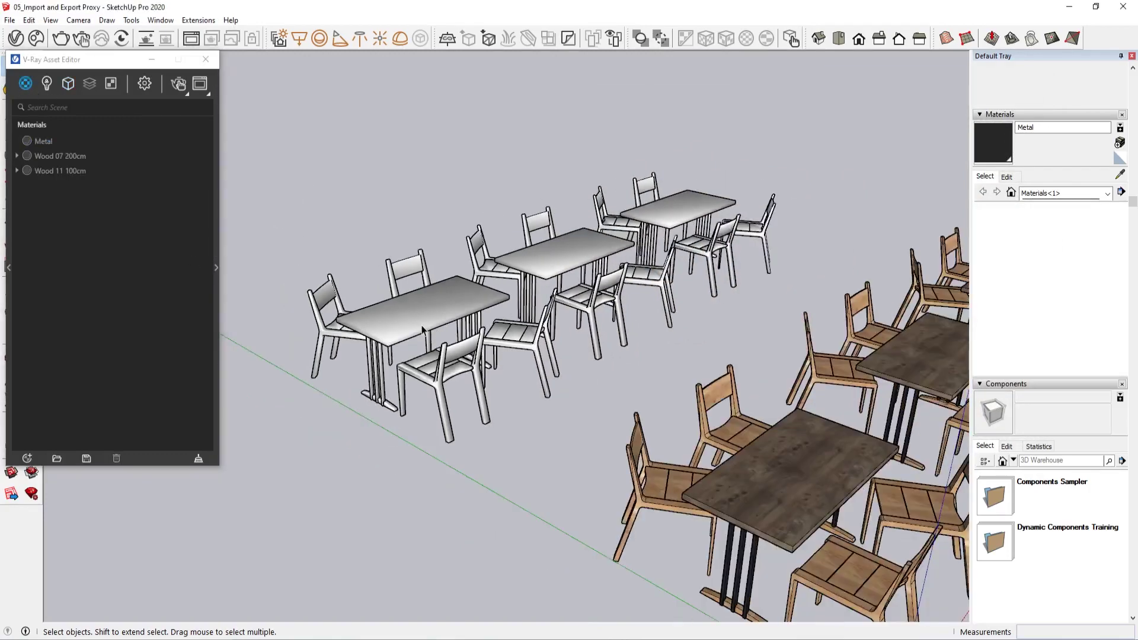
pyautogui.click(83, 171)
pyautogui.keyDown('shift'); pyautogui.click(62, 138); pyautogui.keyUp('shift')
pyautogui.rightClick(75, 143)
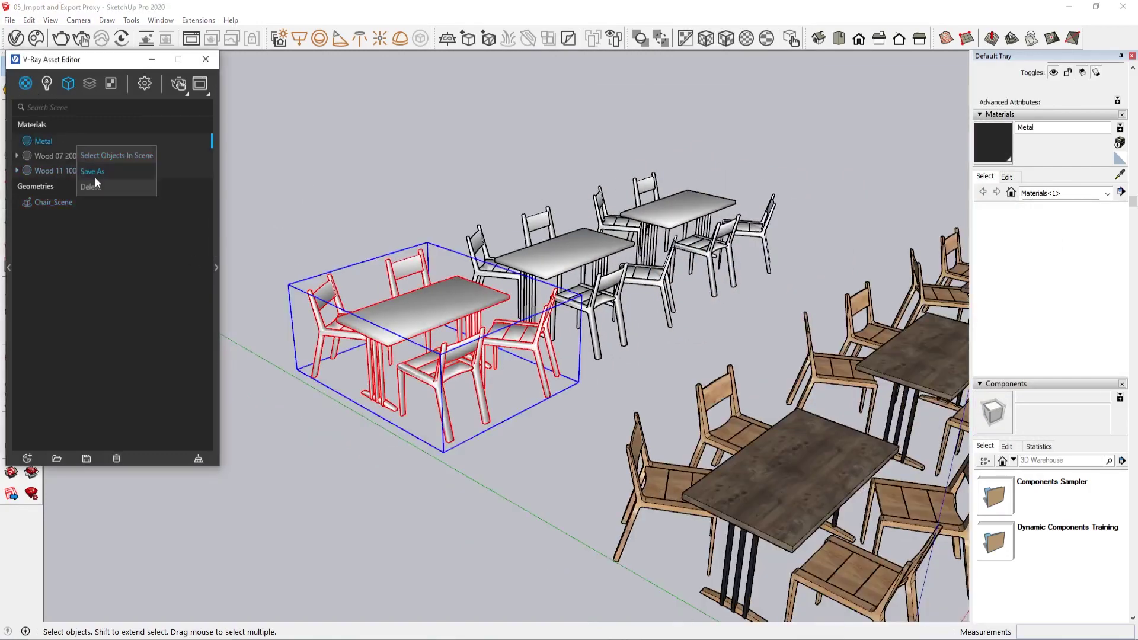
pyautogui.click(98, 186)
pyautogui.click(598, 325)
pyautogui.click(539, 431)
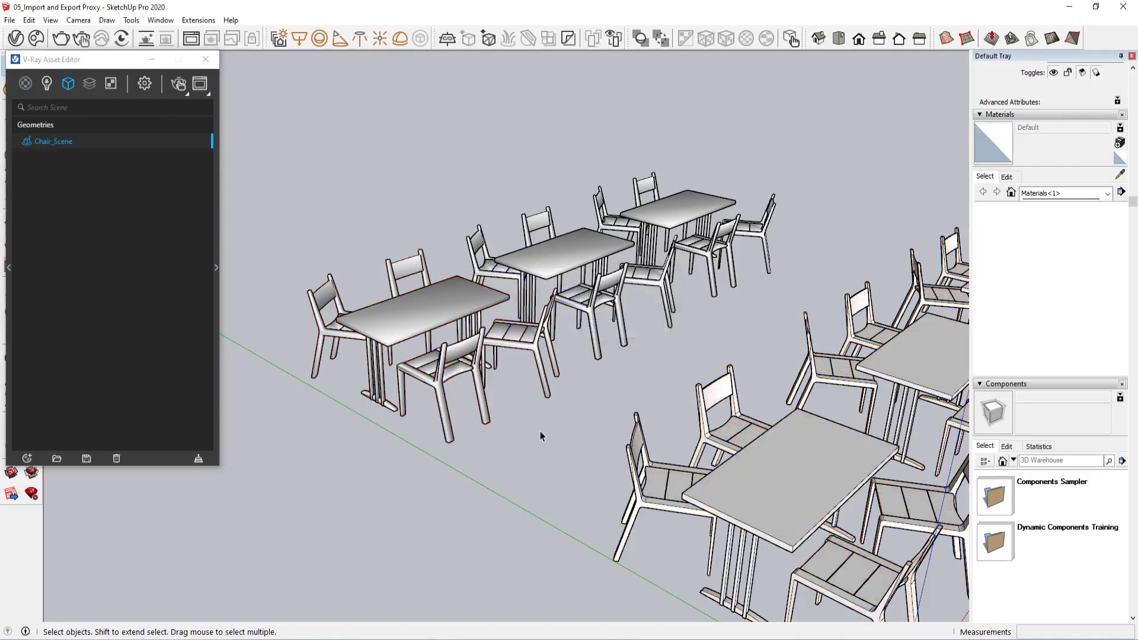
# Run another interactive render and compare the Chair_Scene proxies with the three regular dining sets whose materials were deleted
pyautogui.click(178, 84)
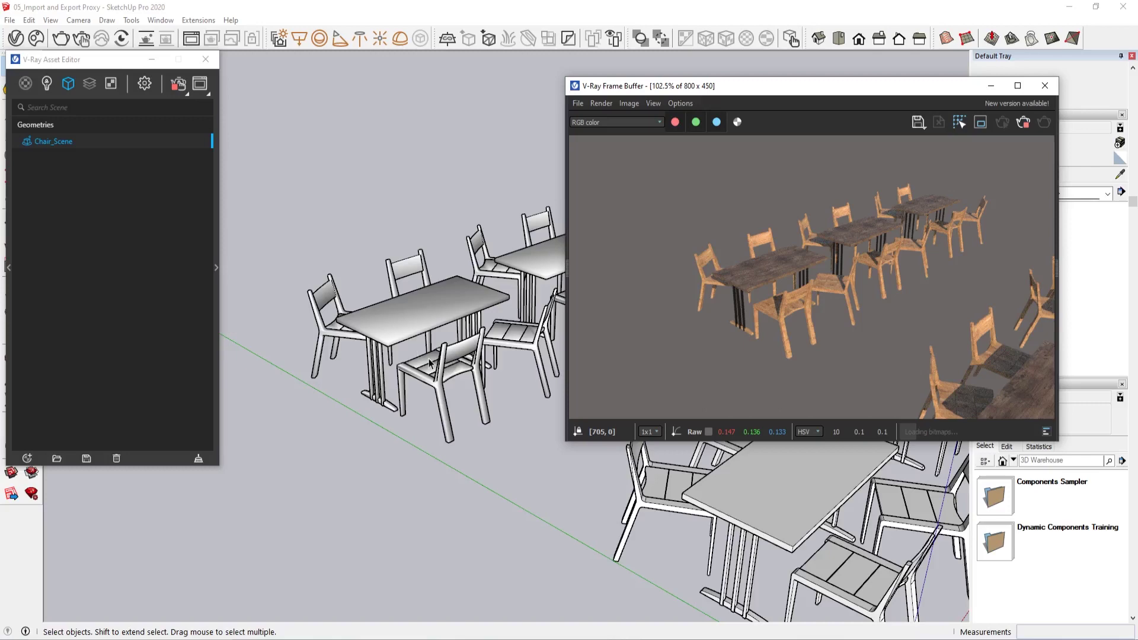
pyautogui.scroll(-4, 430, 363)
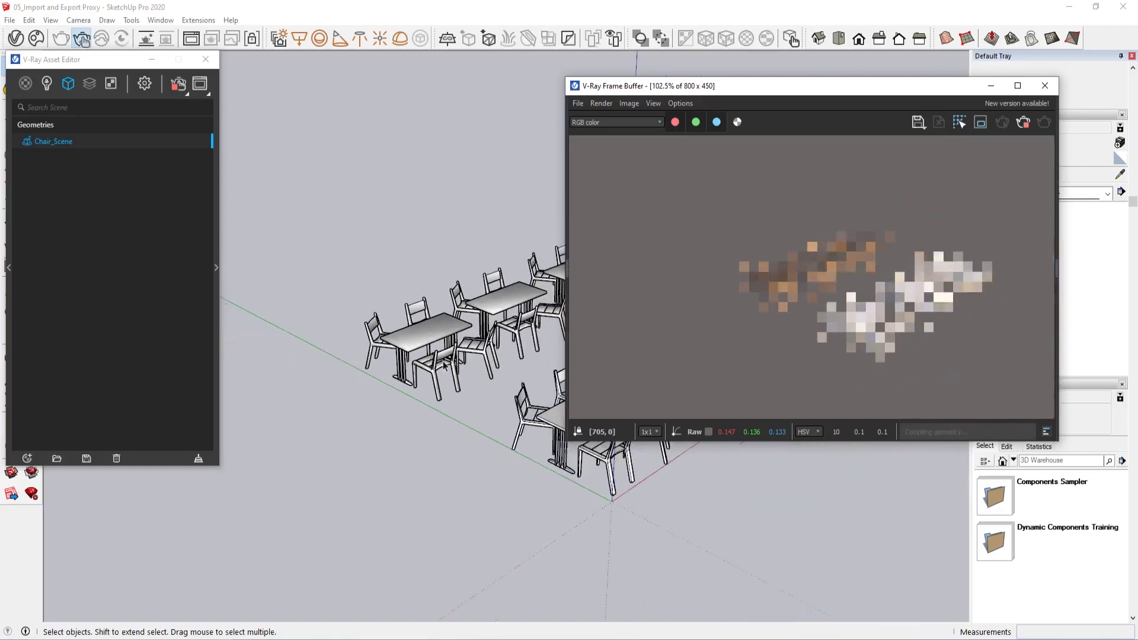
pyautogui.moveTo(429, 363)
pyautogui.keyDown('shift'); pyautogui.mouseDown(button='middle')
pyautogui.moveTo(367, 383)
pyautogui.moveTo(598, 440)
pyautogui.moveTo(442, 435)
pyautogui.mouseUp(button='middle'); pyautogui.keyUp('shift')
pyautogui.click(486, 305)
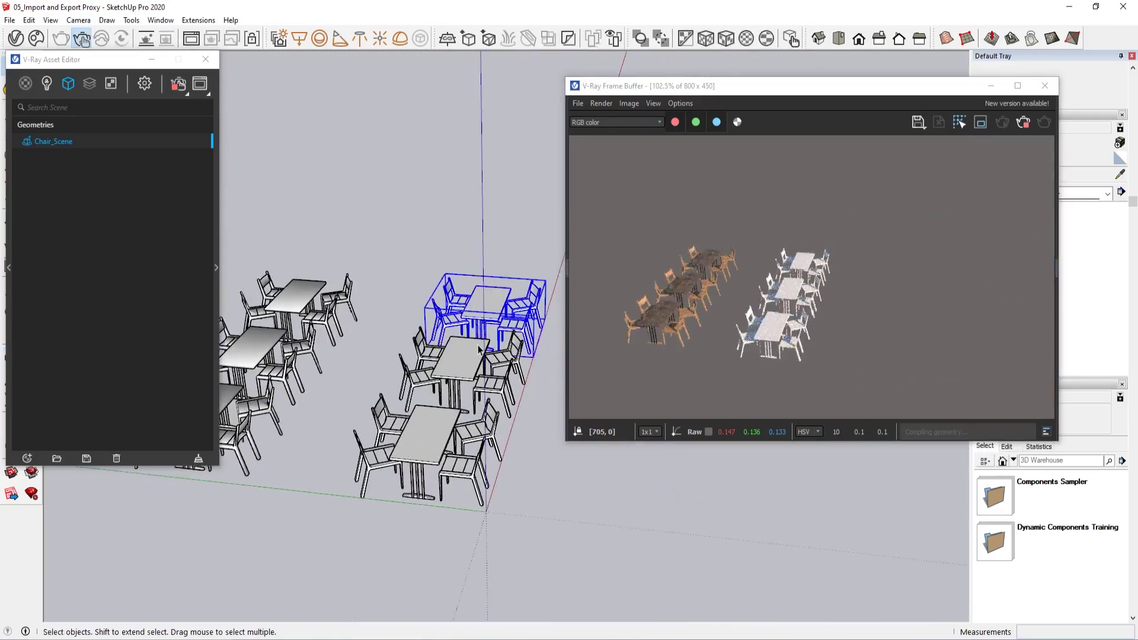
pyautogui.click(462, 359)
pyautogui.click(437, 425)
pyautogui.click(323, 445)
pyautogui.moveTo(317, 445); pyautogui.dragTo(346, 433, button='middle')
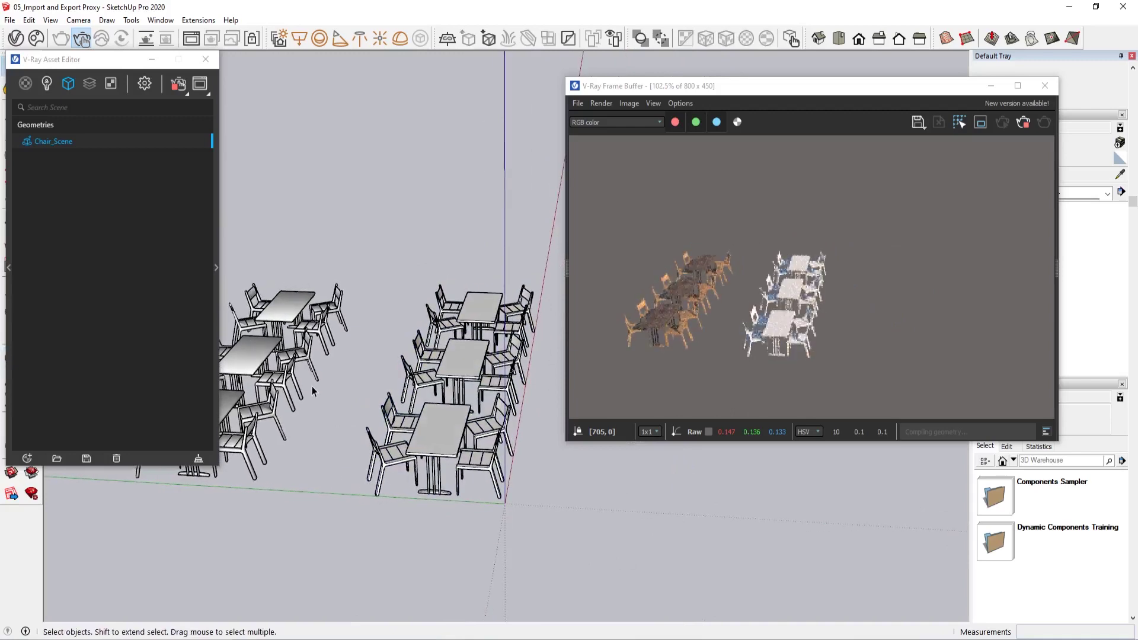
pyautogui.scroll(8, 415, 397)
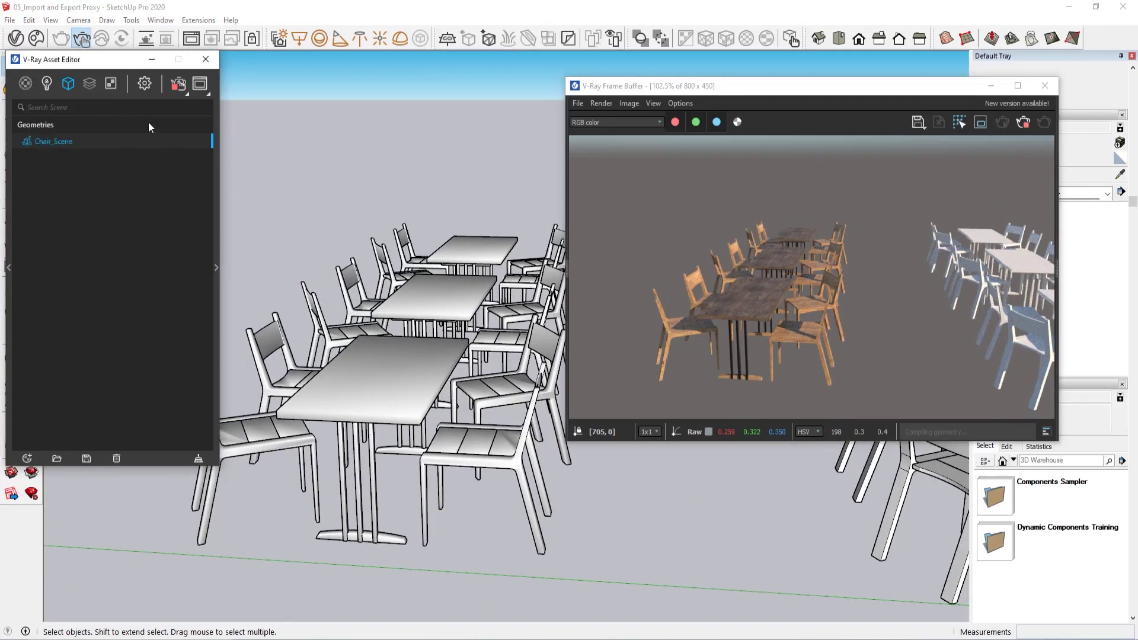
# Move the V-Ray Asset Editor clear of the drawing tools and view the proxy row from several angles
pyautogui.moveTo(91, 64); pyautogui.dragTo(127, 79)
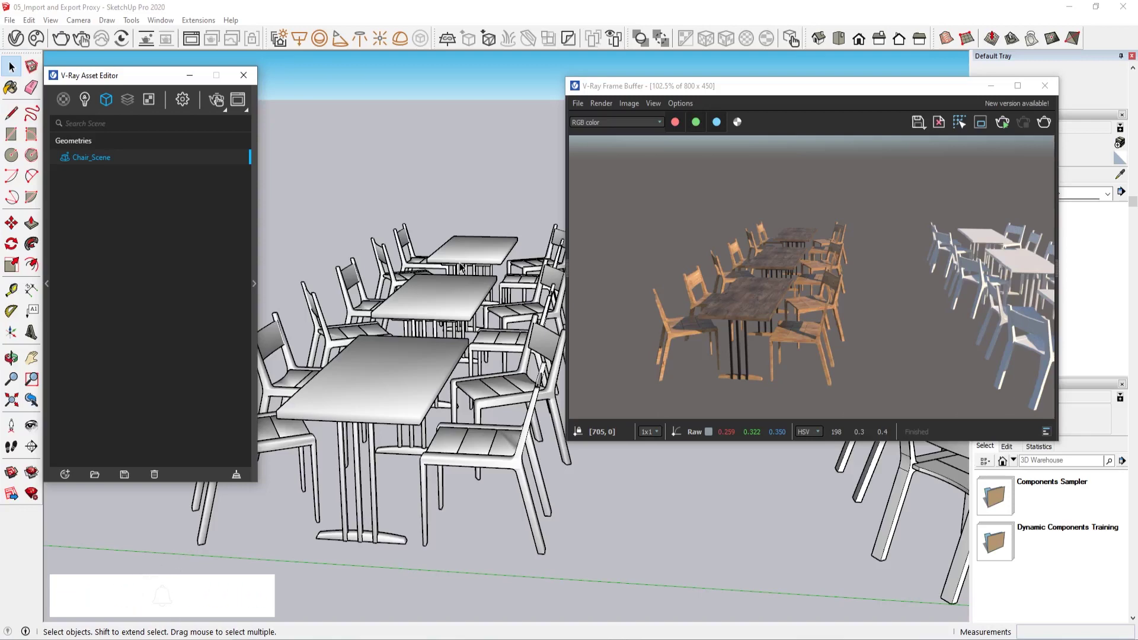
pyautogui.moveTo(451, 246); pyautogui.dragTo(448, 471, button='middle')
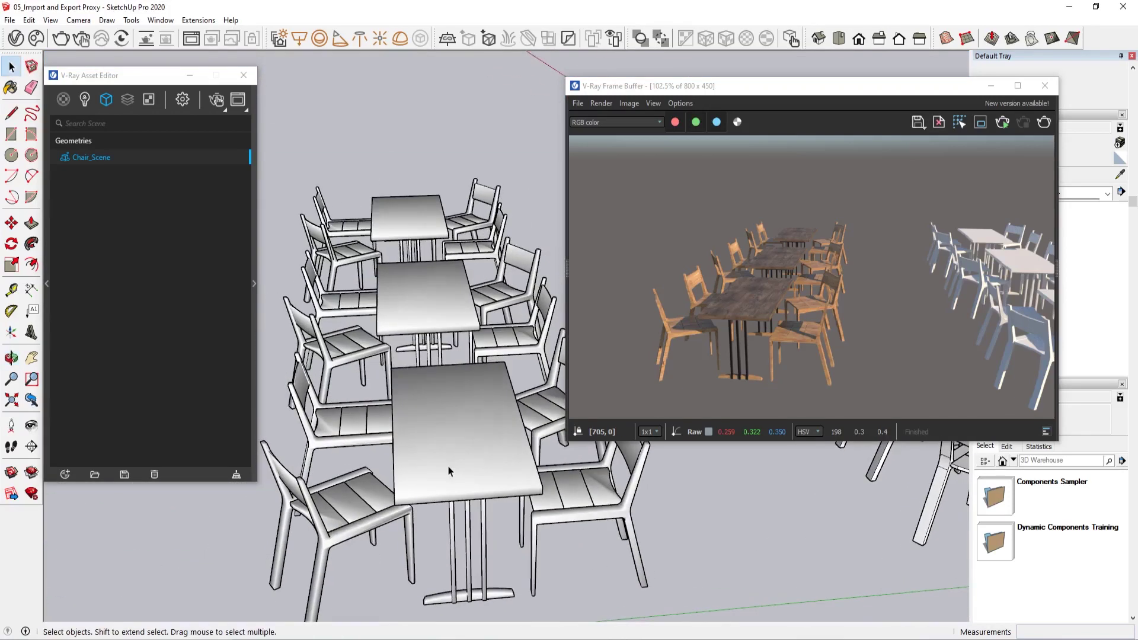
pyautogui.click(31, 358)
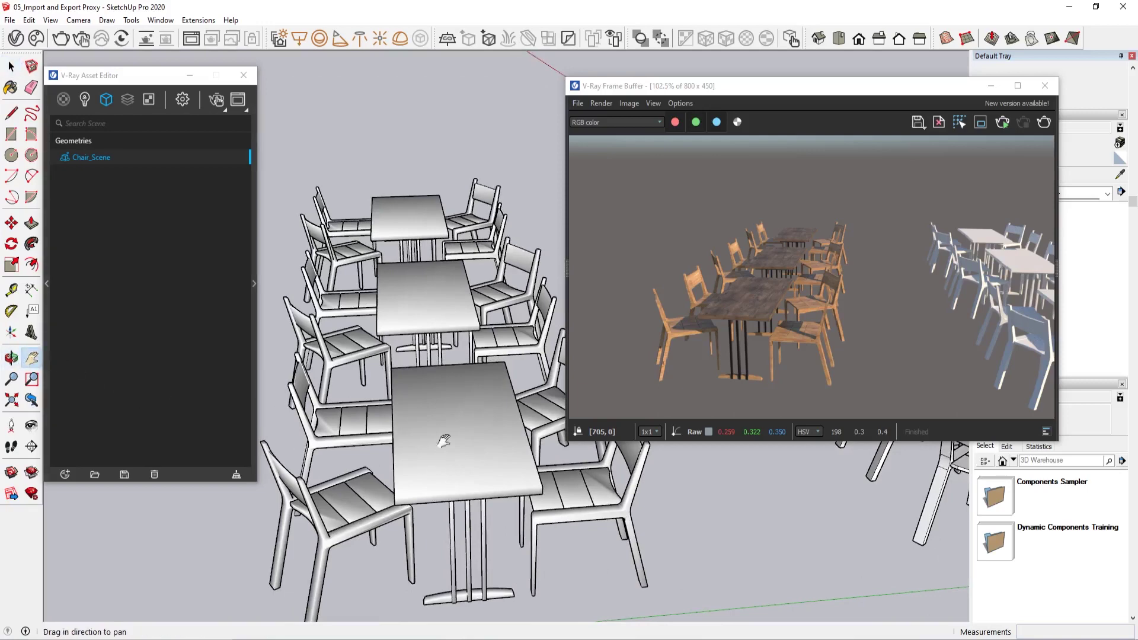
pyautogui.moveTo(446, 434)
pyautogui.mouseDown()
pyautogui.moveTo(409, 407)
pyautogui.moveTo(446, 416)
pyautogui.mouseUp()
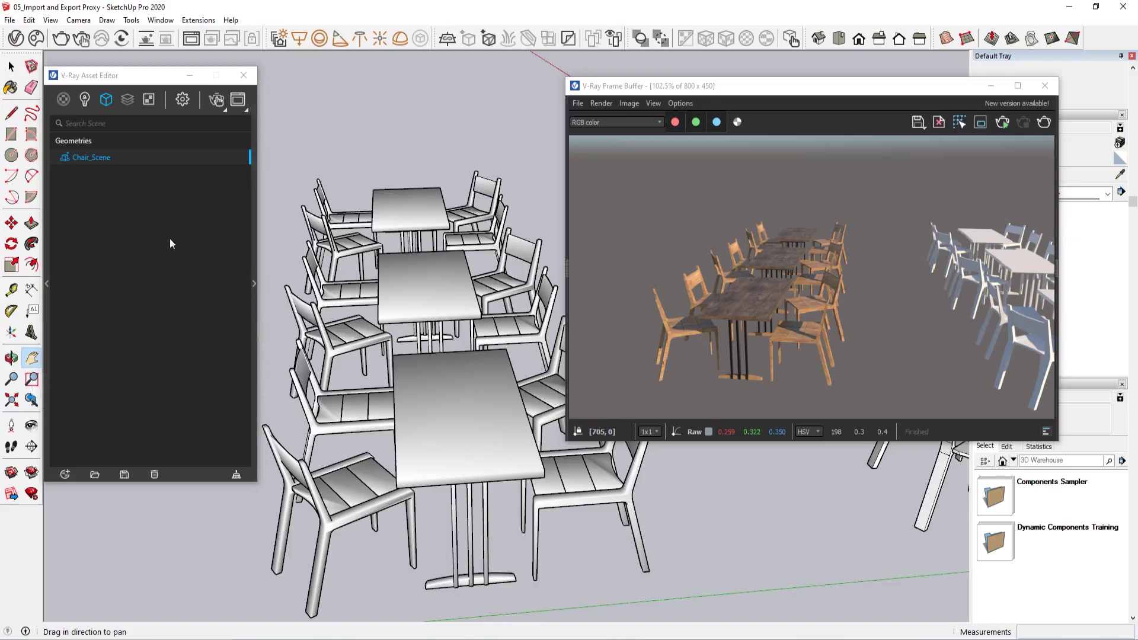
pyautogui.press('space')
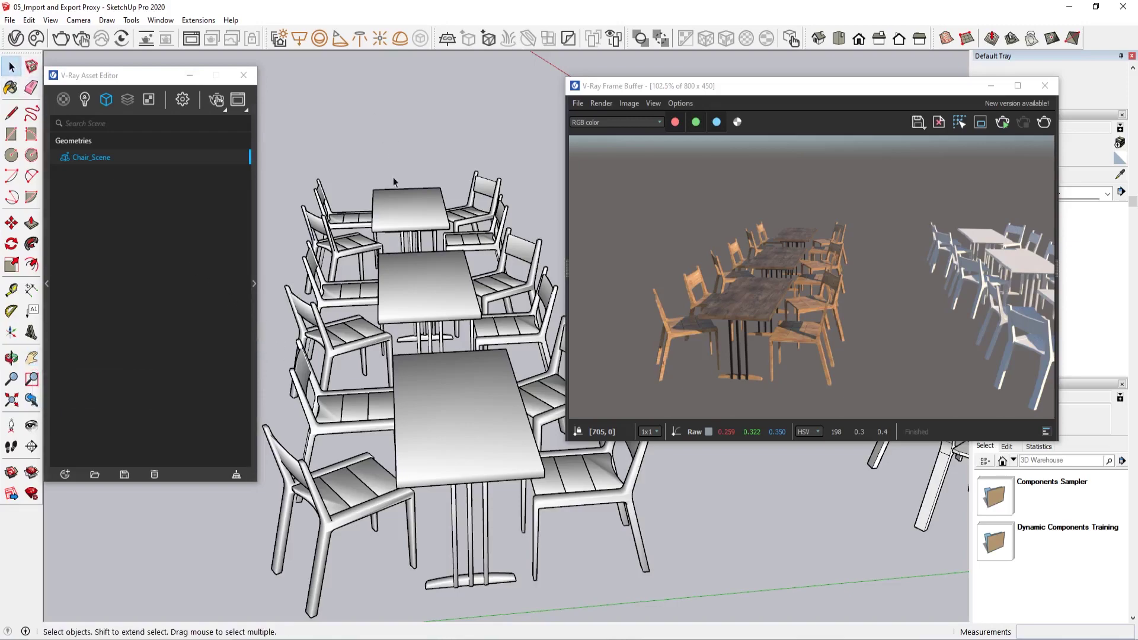
pyautogui.moveTo(441, 315); pyautogui.dragTo(396, 439, button='middle')
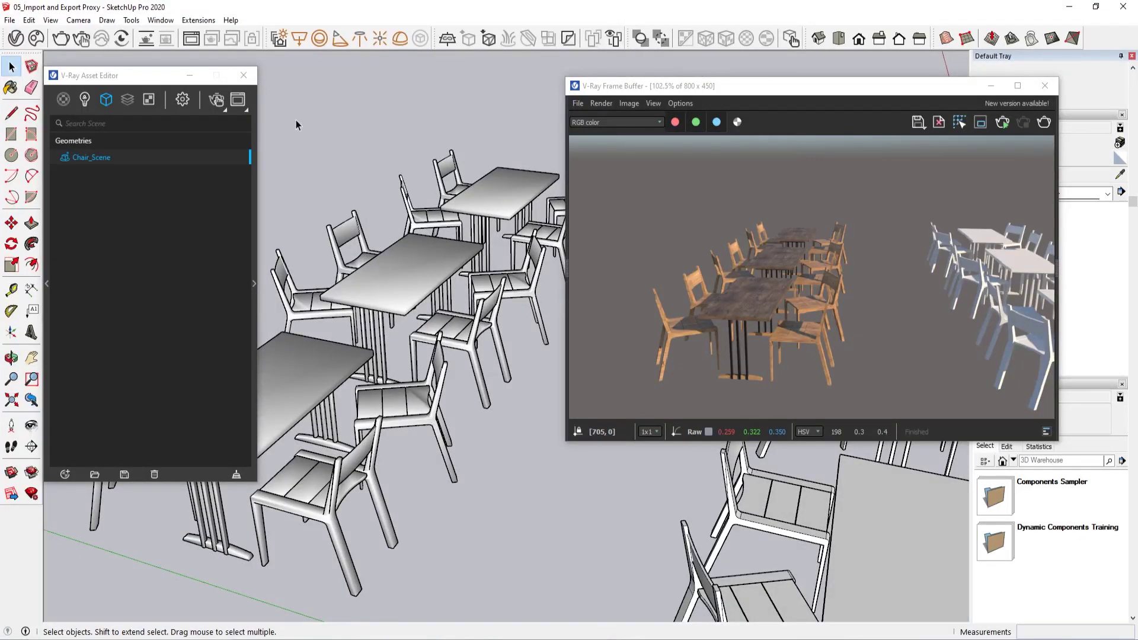
# Show the Chair_Scene proxy's parameters without the frame buffer, and browse its source file without replacing it
pyautogui.click(254, 189)
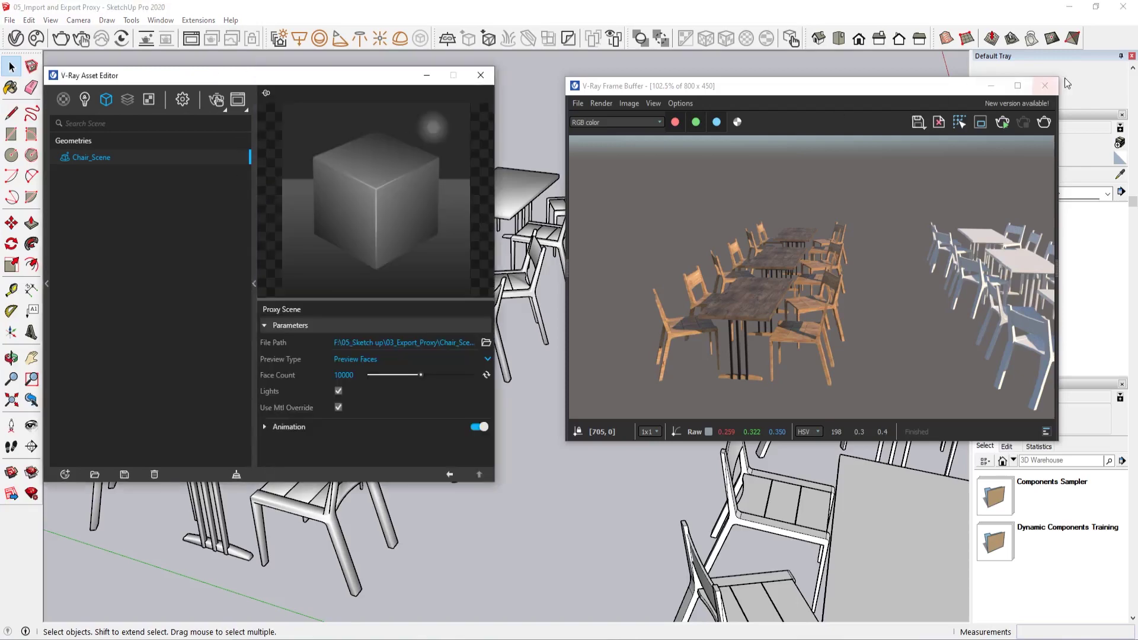
pyautogui.click(1044, 86)
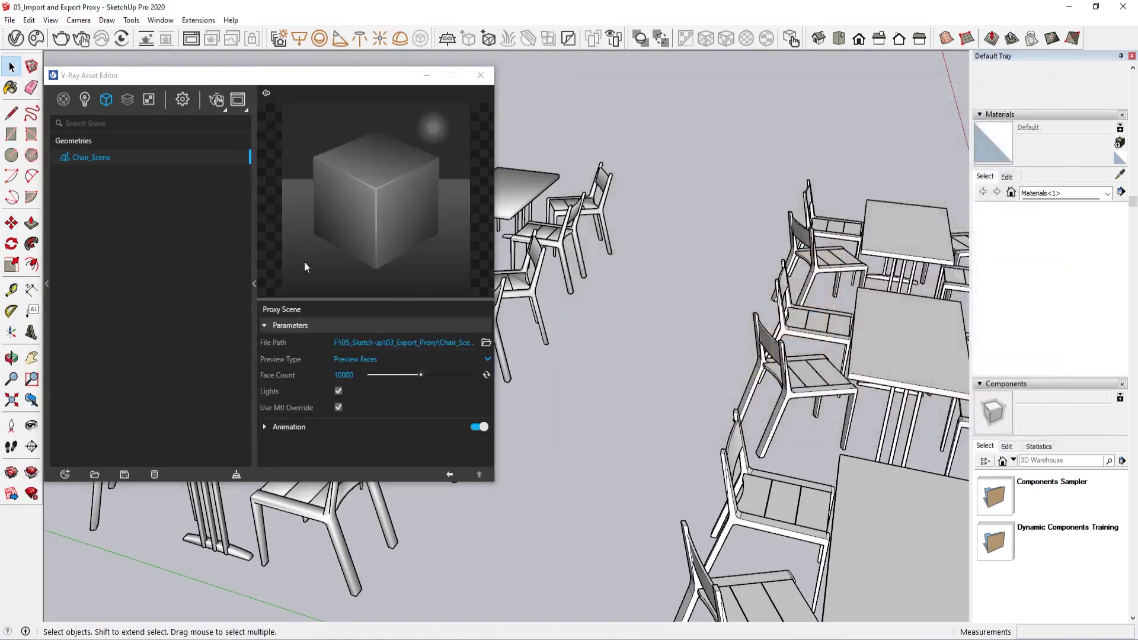
pyautogui.moveTo(572, 375); pyautogui.dragTo(519, 365, button='middle')
pyautogui.click(487, 343)
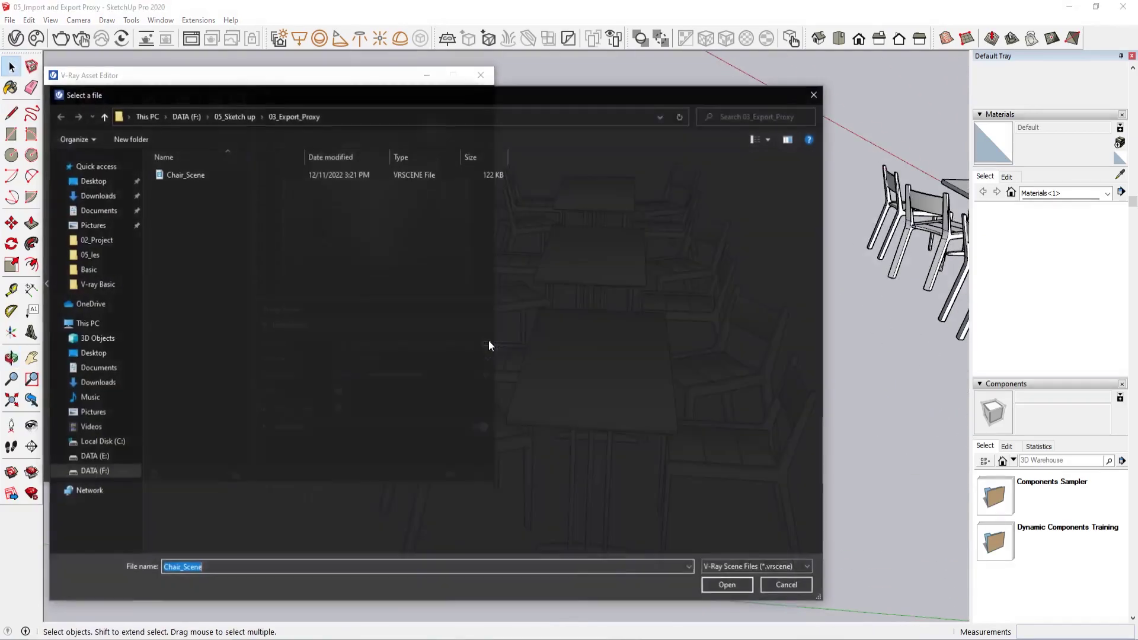
pyautogui.click(797, 587)
pyautogui.moveTo(557, 452); pyautogui.dragTo(555, 381, button='middle')
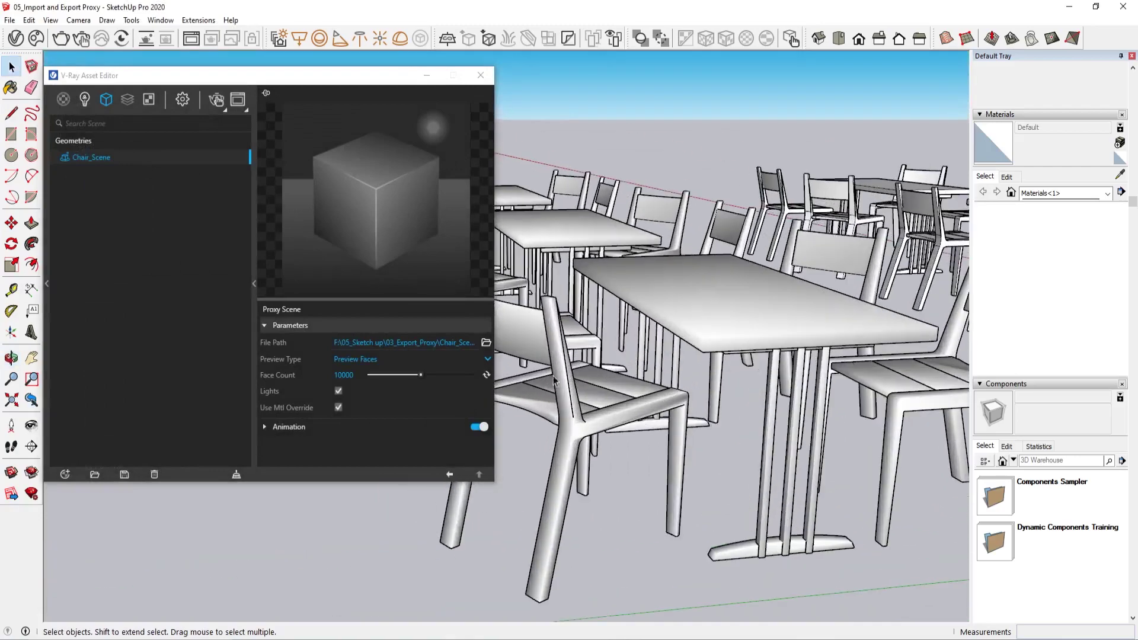
# Set the Chair_Scene proxy's Preview Type to Bounding Box after comparing the proxies with the regular dining sets
pyautogui.click(443, 358)
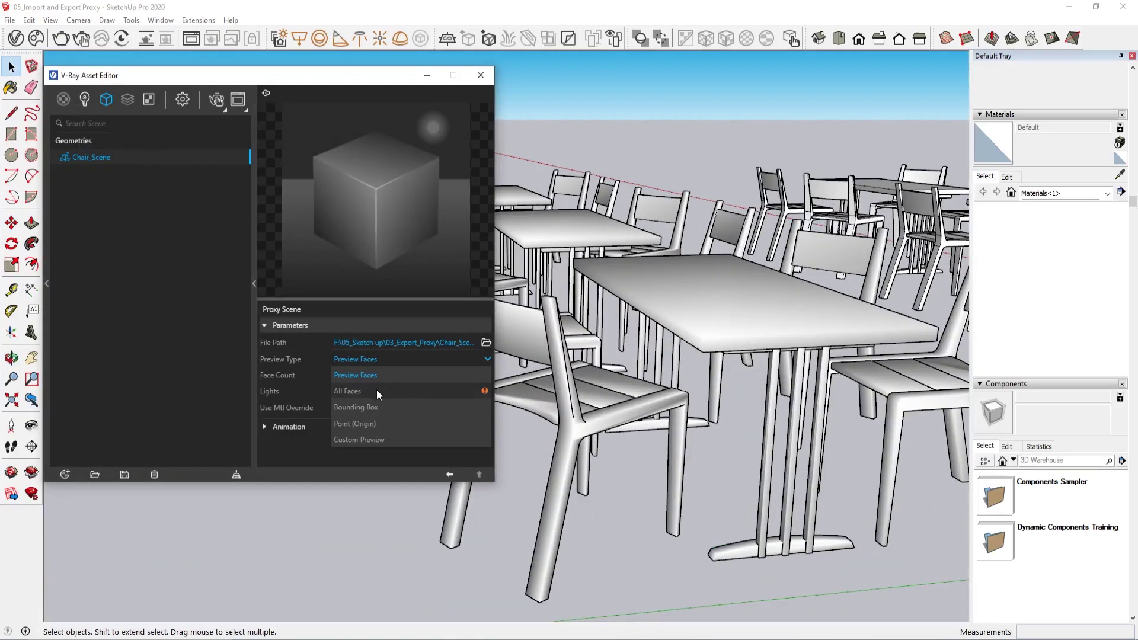
pyautogui.scroll(-3, 639, 382)
pyautogui.keyDown('shift'); pyautogui.moveTo(643, 383); pyautogui.dragTo(530, 386, button='middle'); pyautogui.keyUp('shift')
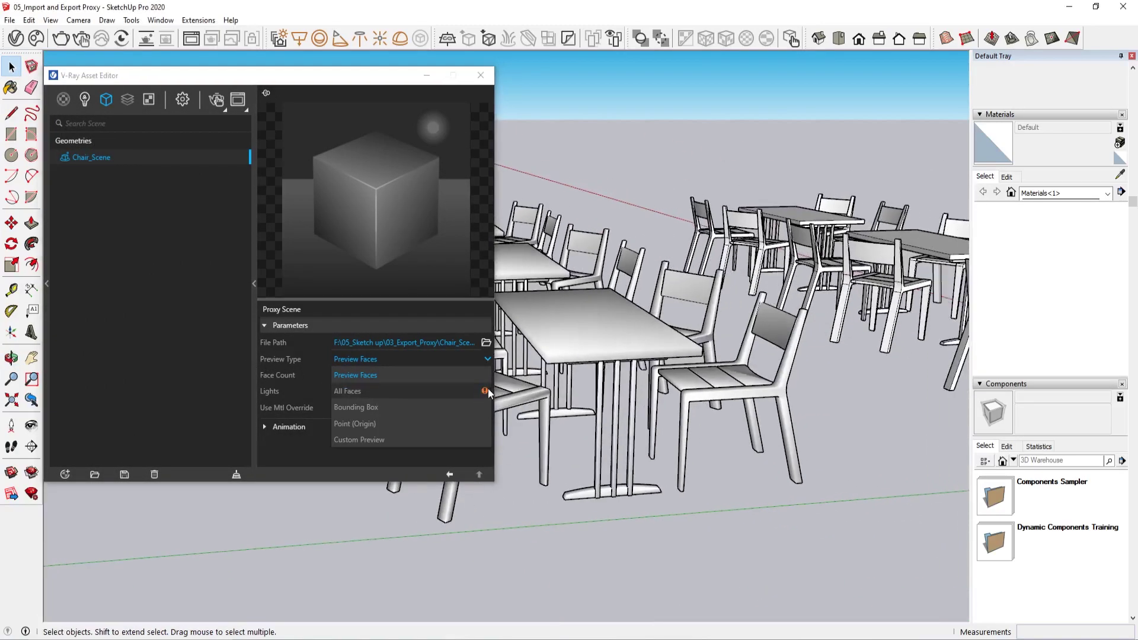
pyautogui.keyDown('shift'); pyautogui.moveTo(625, 357); pyautogui.dragTo(573, 387, button='middle'); pyautogui.keyUp('shift')
pyautogui.moveTo(755, 308); pyautogui.dragTo(797, 400, button='middle')
pyautogui.scroll(2, 794, 333)
pyautogui.click(829, 223)
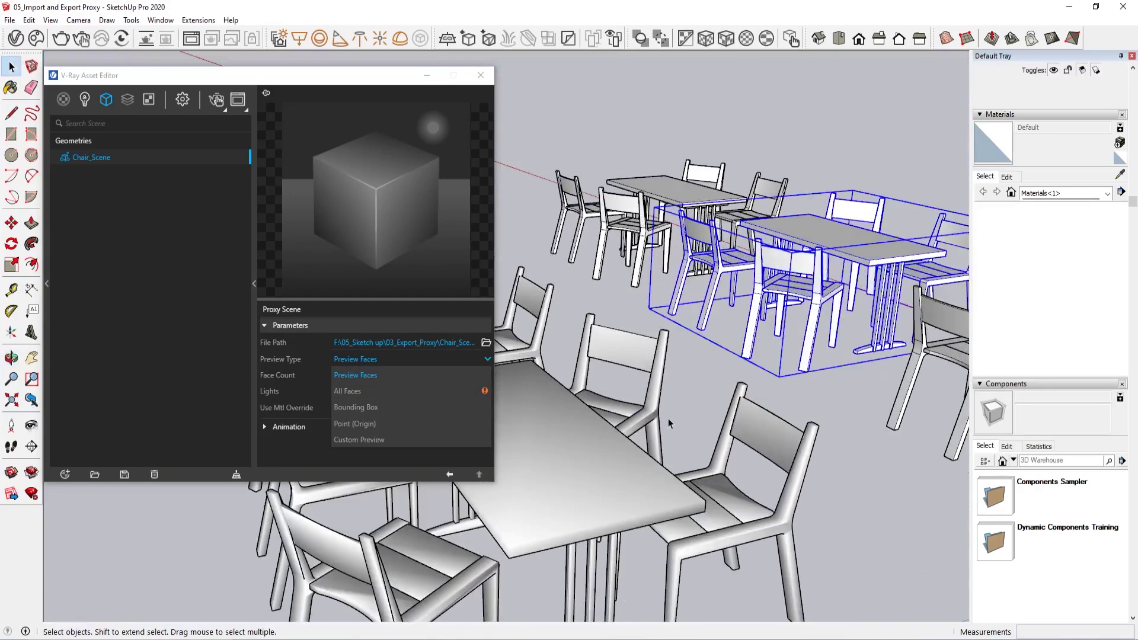
pyautogui.click(612, 448)
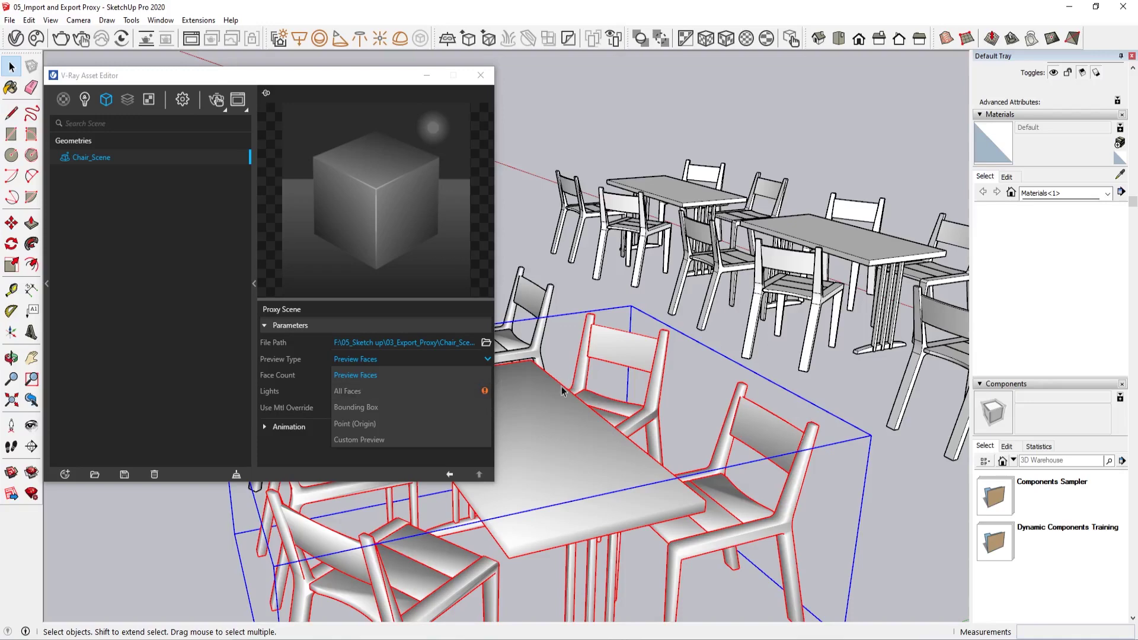
pyautogui.click(457, 409)
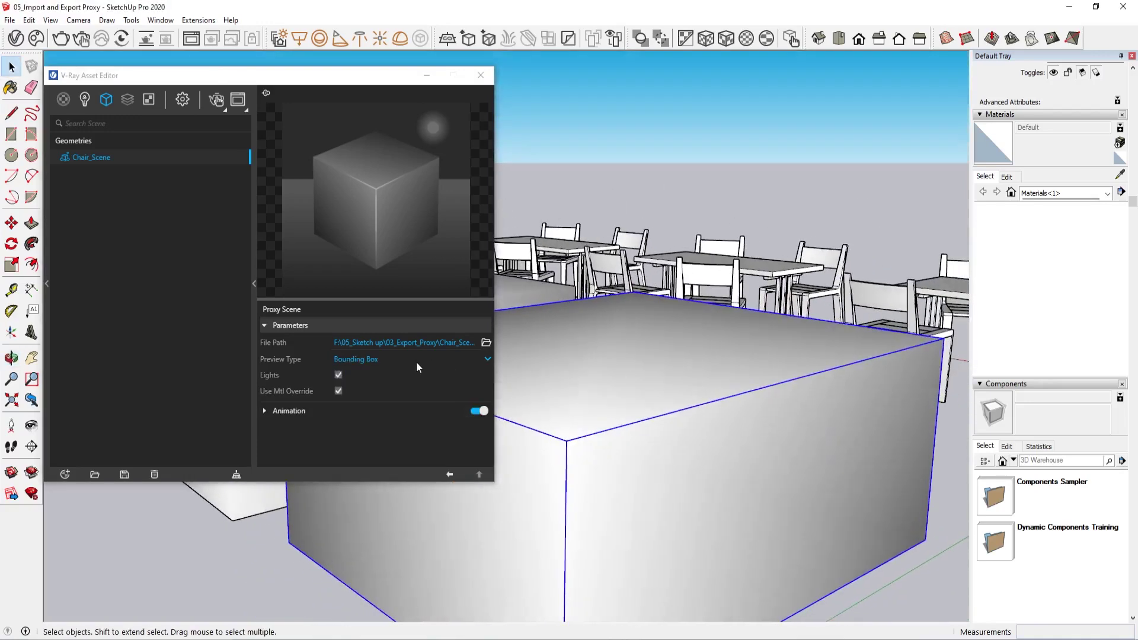
# Review the Preview Type, Lights and Use Mtl Override options of the Chair_Scene proxy
pyautogui.click(416, 359)
pyautogui.click(292, 438)
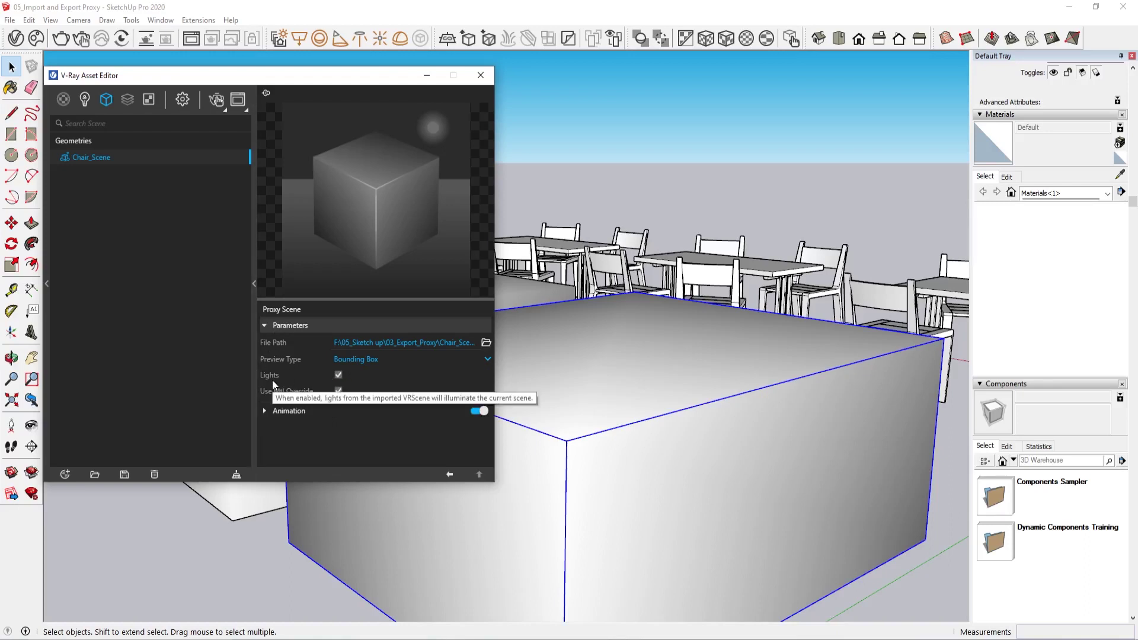
pyautogui.moveTo(592, 368); pyautogui.dragTo(817, 391, button='middle')
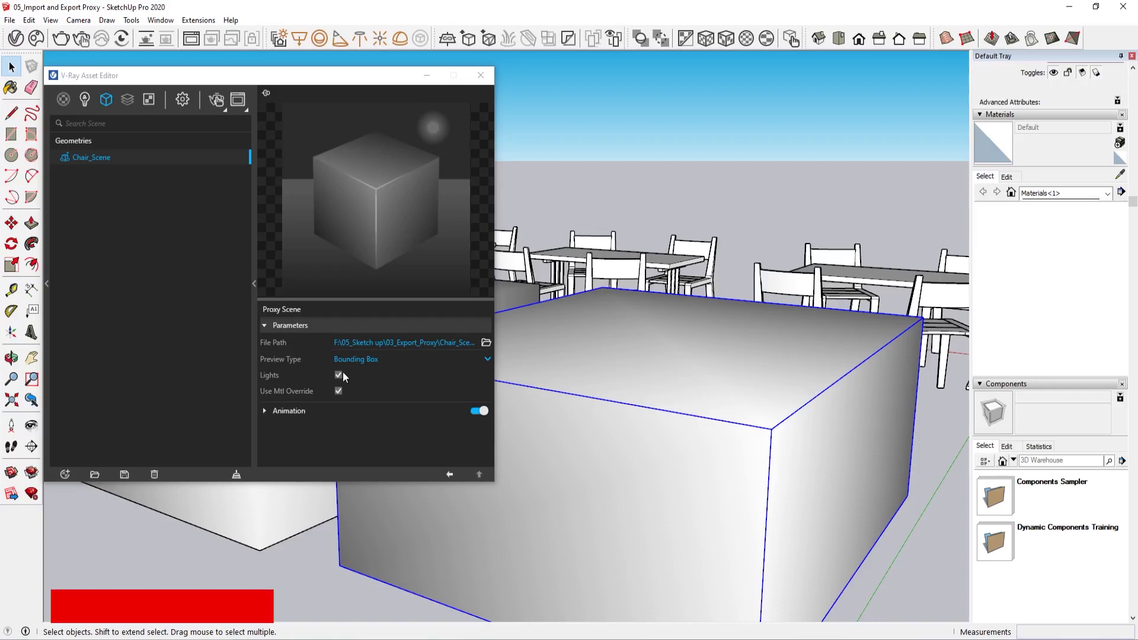
pyautogui.click(337, 389)
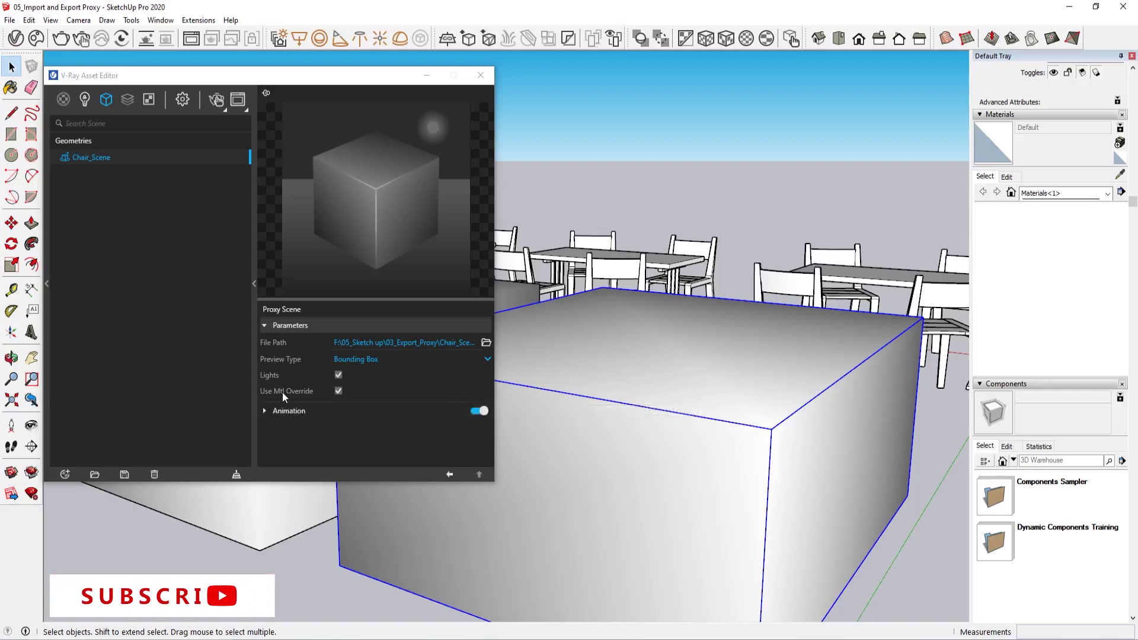
# Set the Chair_Scene proxy's Preview Type to Preview Faces and view the selected dining set at a face count of 10000
pyautogui.click(369, 359)
pyautogui.click(401, 375)
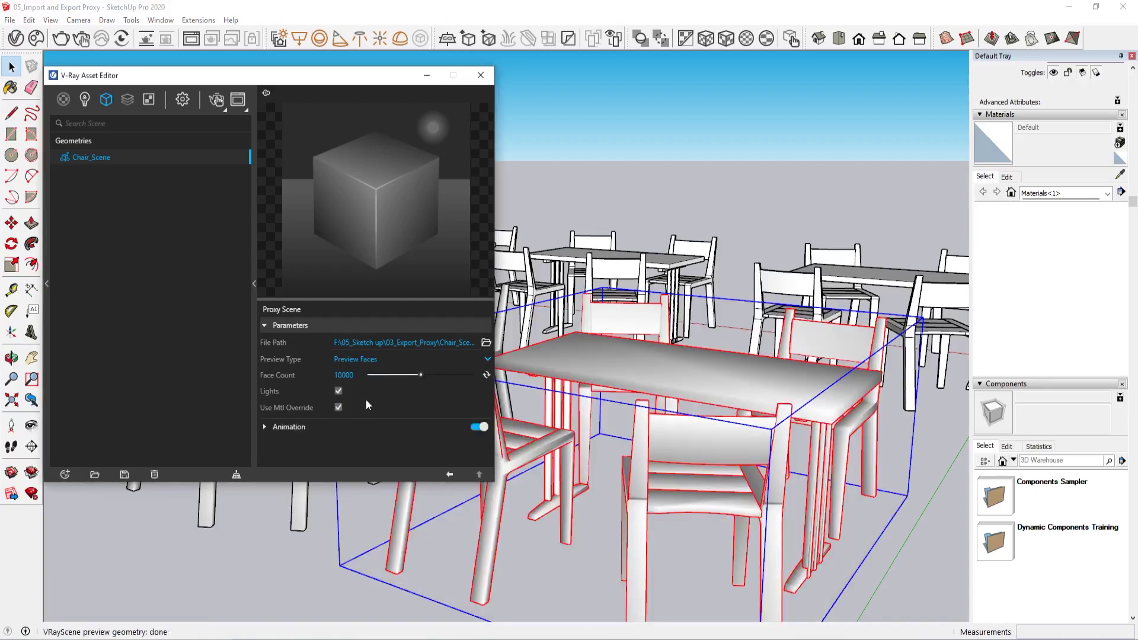
pyautogui.scroll(-3, 598, 398)
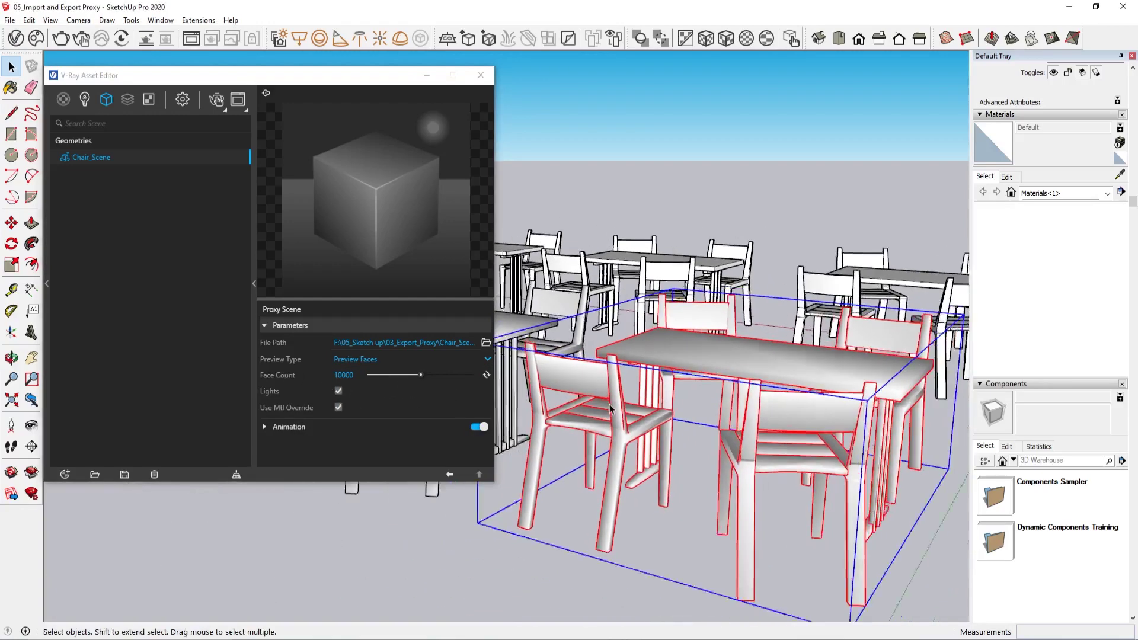
pyautogui.moveTo(592, 400); pyautogui.dragTo(634, 392, button='middle')
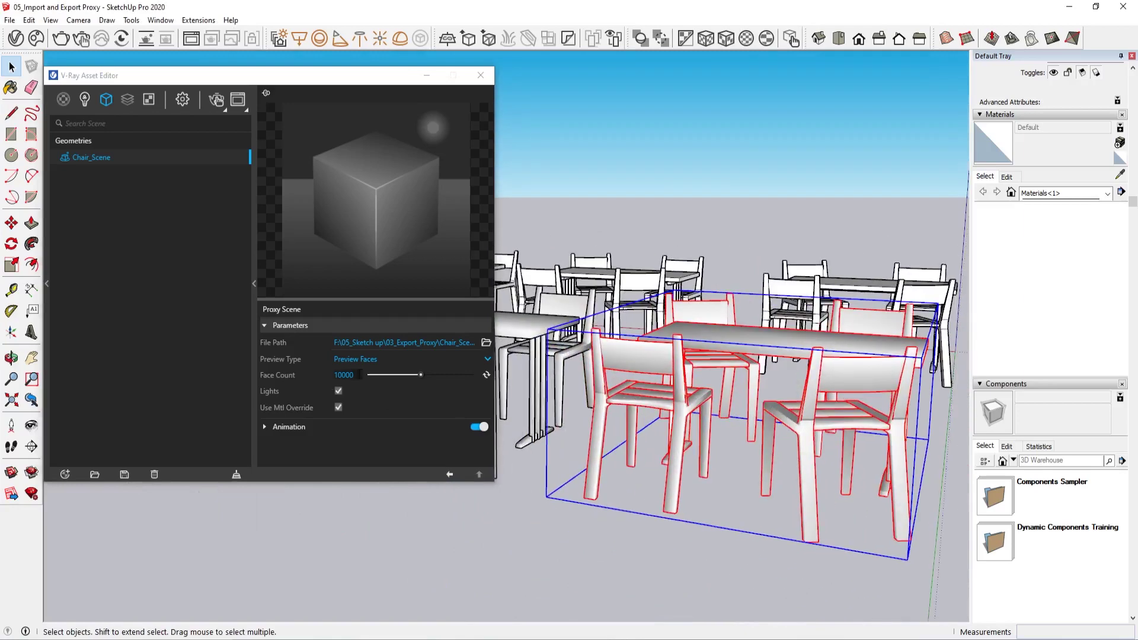
# Set the Chair_Scene proxy's Face Count to 100, refresh its preview via Point (Origin) and Preview Faces, and inspect the simplified sets
pyautogui.click(344, 375)
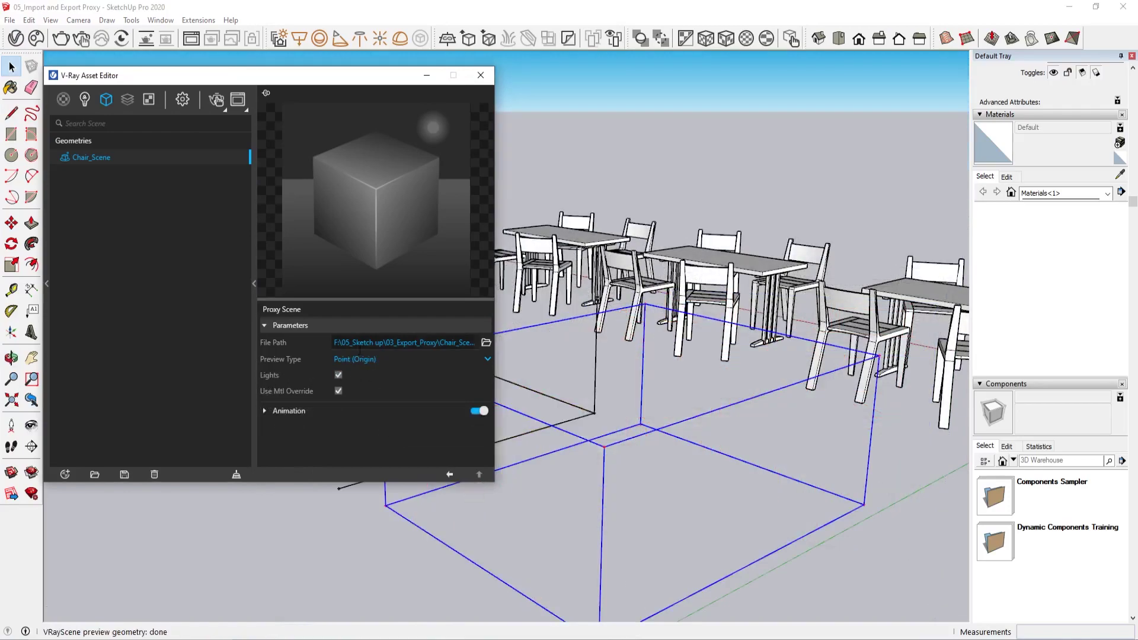
pyautogui.click(365, 359)
pyautogui.click(373, 378)
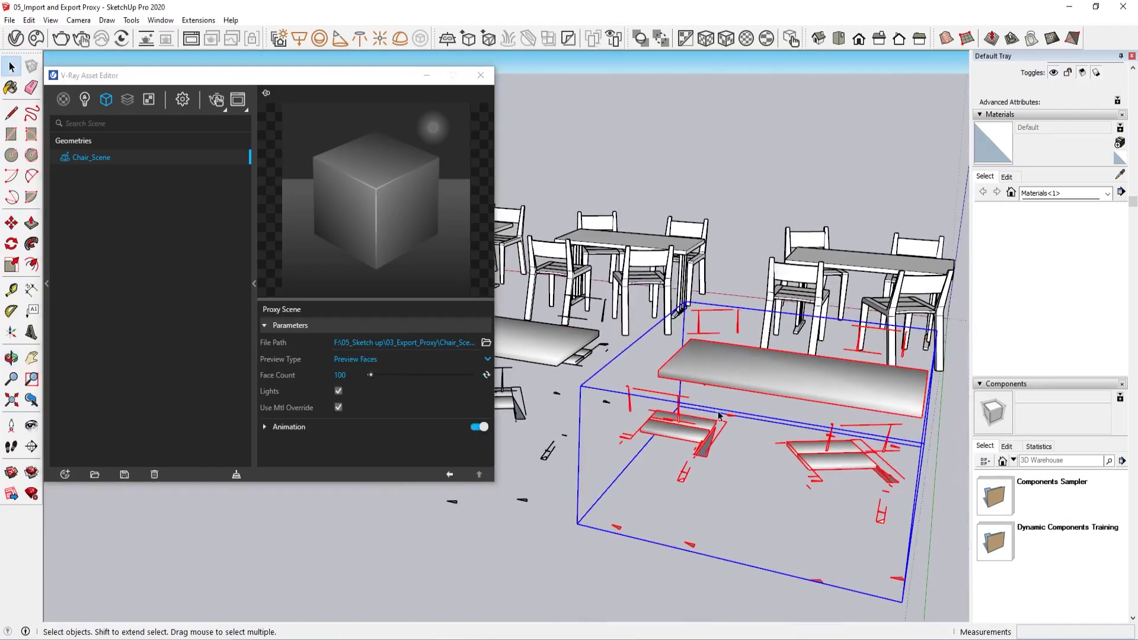
pyautogui.scroll(8, 719, 415)
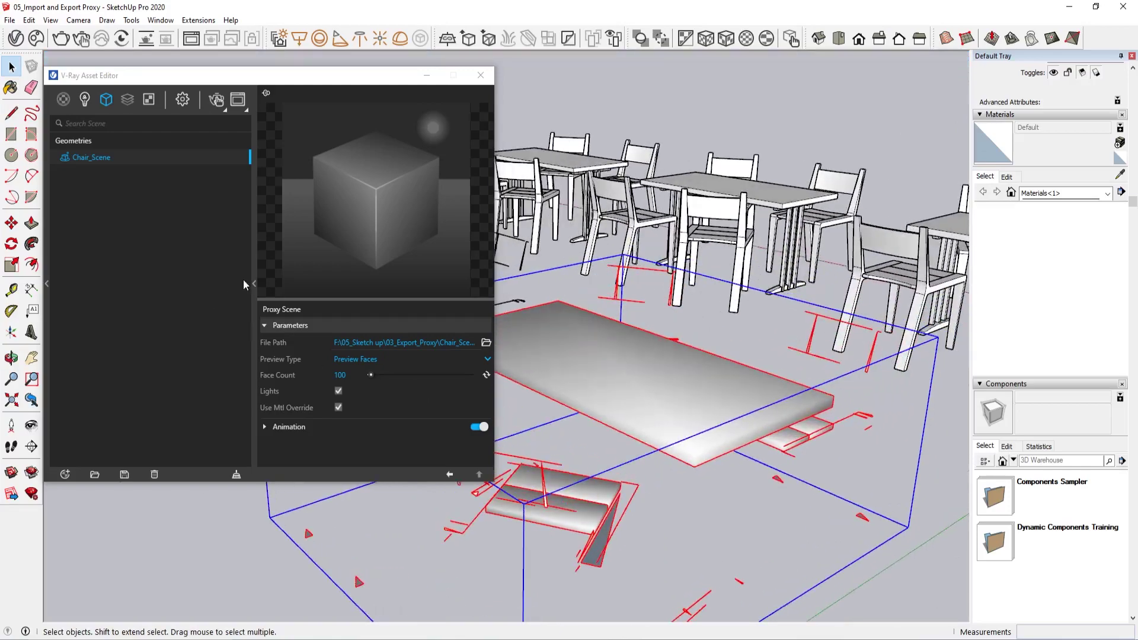
pyautogui.click(254, 282)
pyautogui.scroll(-4, 607, 406)
pyautogui.moveTo(608, 406)
pyautogui.mouseDown(button='middle')
pyautogui.moveTo(493, 285)
pyautogui.moveTo(503, 305)
pyautogui.mouseUp(button='middle')
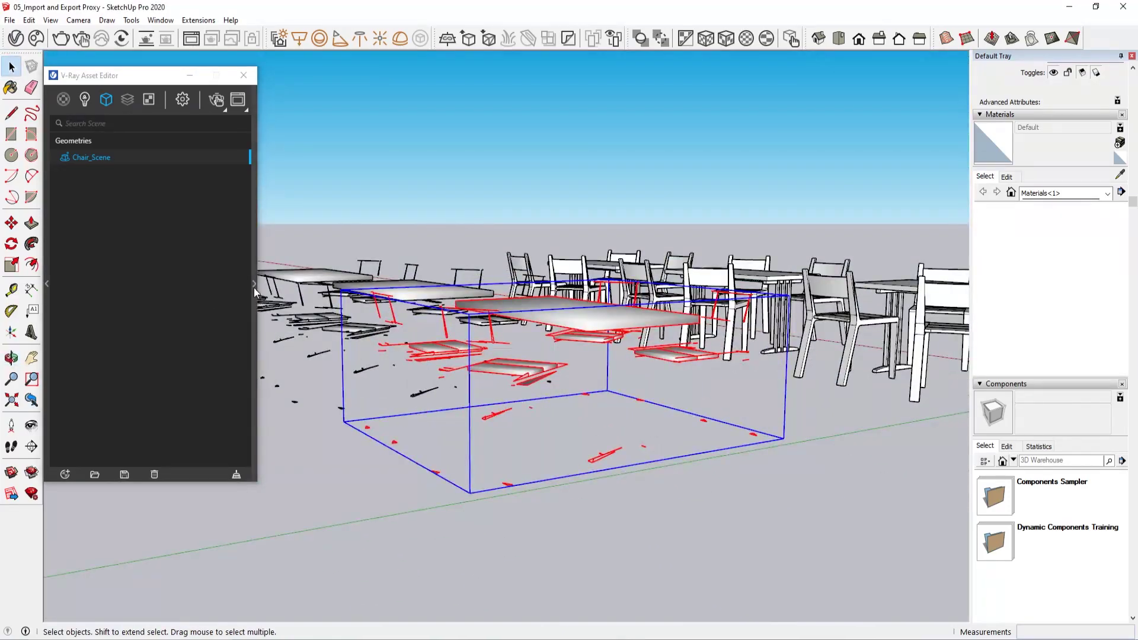
# Set the Chair_Scene proxy's Face Count to 2000, regenerate the Preview Faces display and inspect the chair mesh up close
pyautogui.click(254, 285)
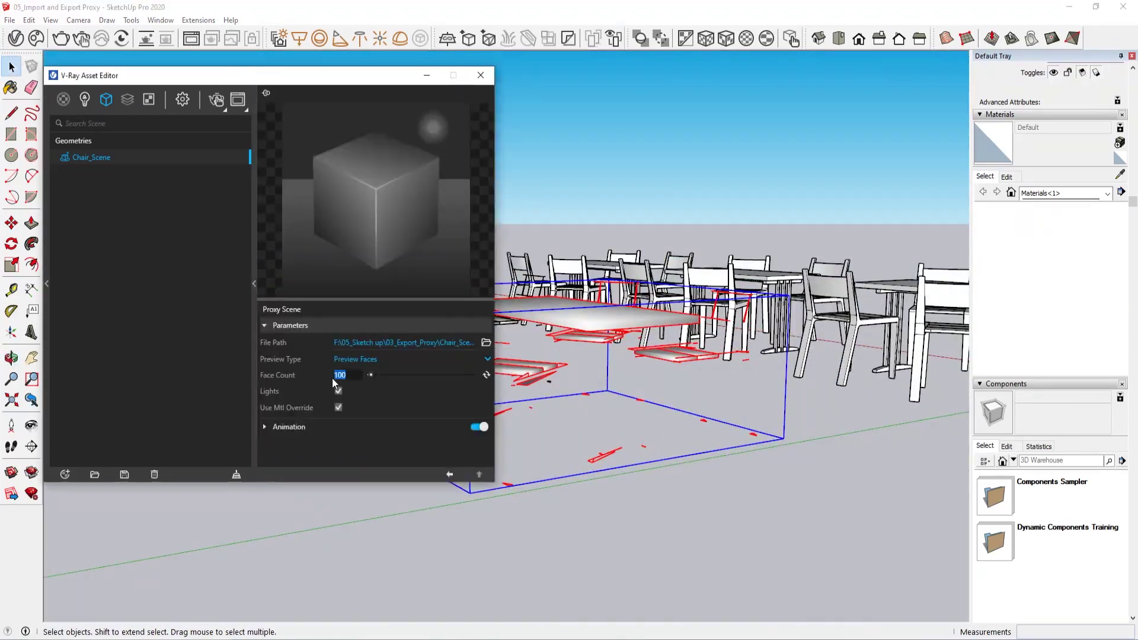
pyautogui.write('20')
pyautogui.click(356, 359)
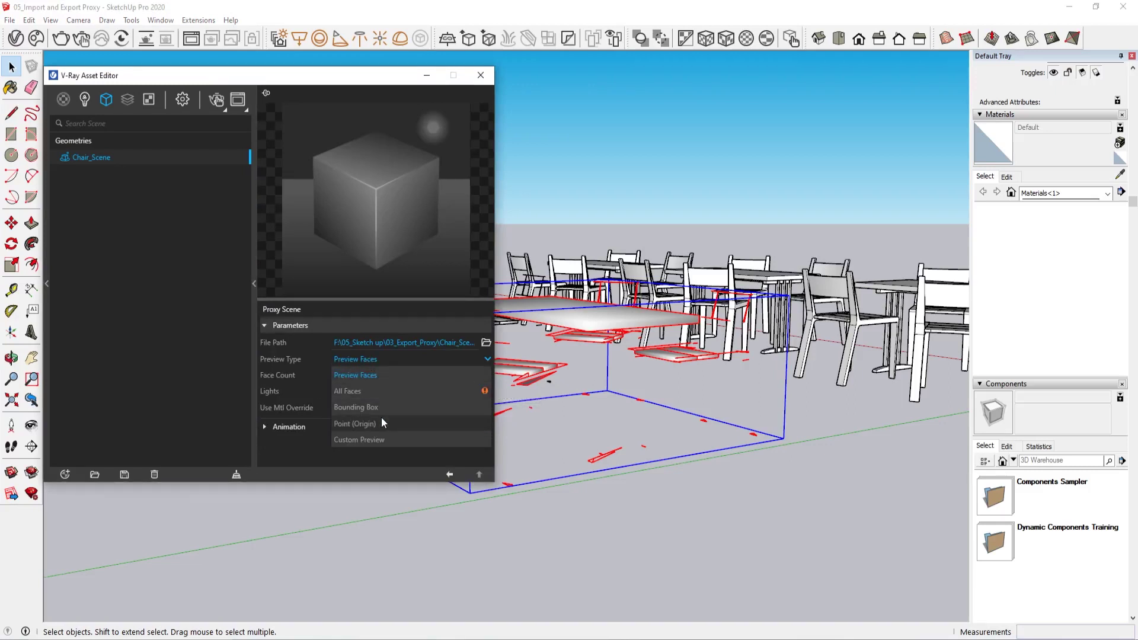
pyautogui.click(379, 374)
pyautogui.click(377, 359)
pyautogui.click(382, 377)
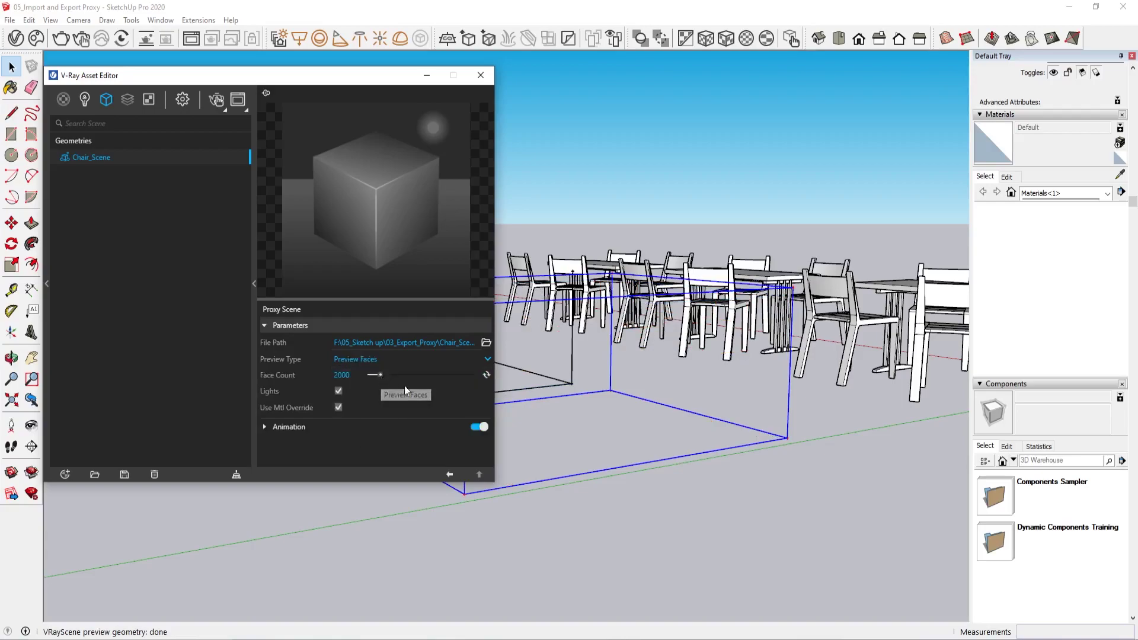
pyautogui.scroll(6, 617, 444)
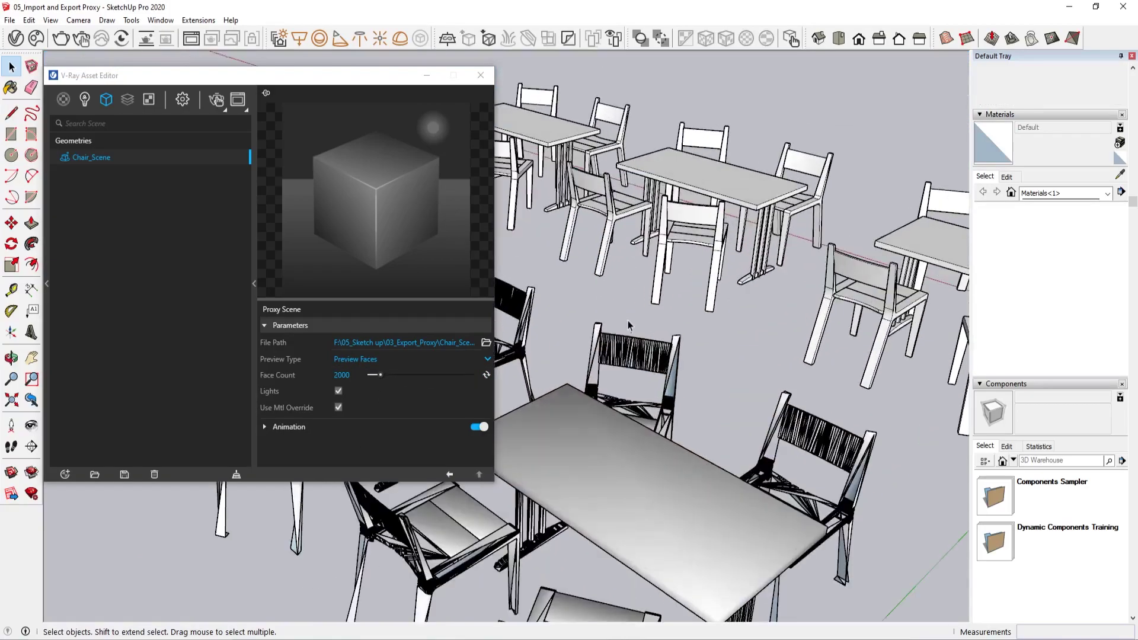
pyautogui.scroll(8, 628, 325)
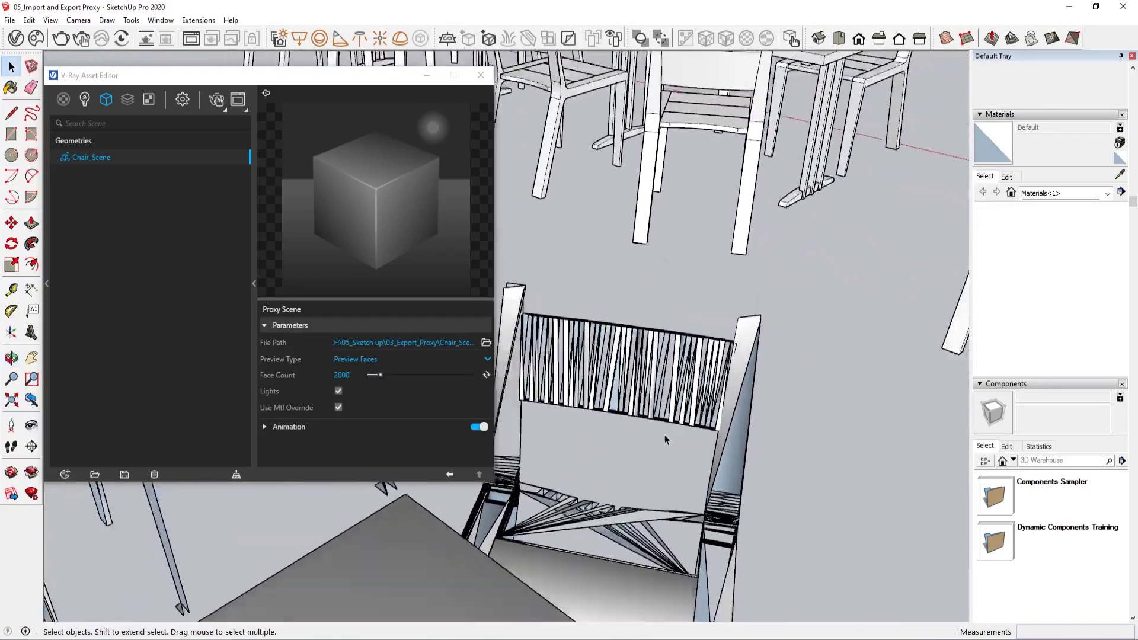
pyautogui.scroll(-10, 665, 439)
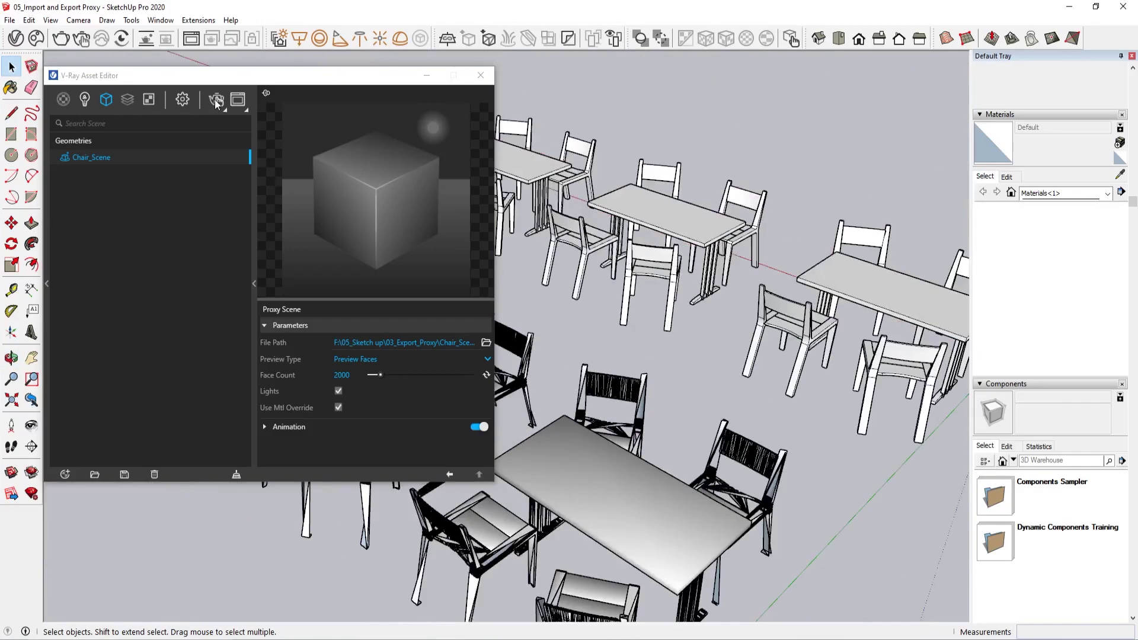
# Run an interactive V-Ray render of the dining sets from a lower angle, with the proxy parameters hidden, and close the frame buffer
pyautogui.click(217, 102)
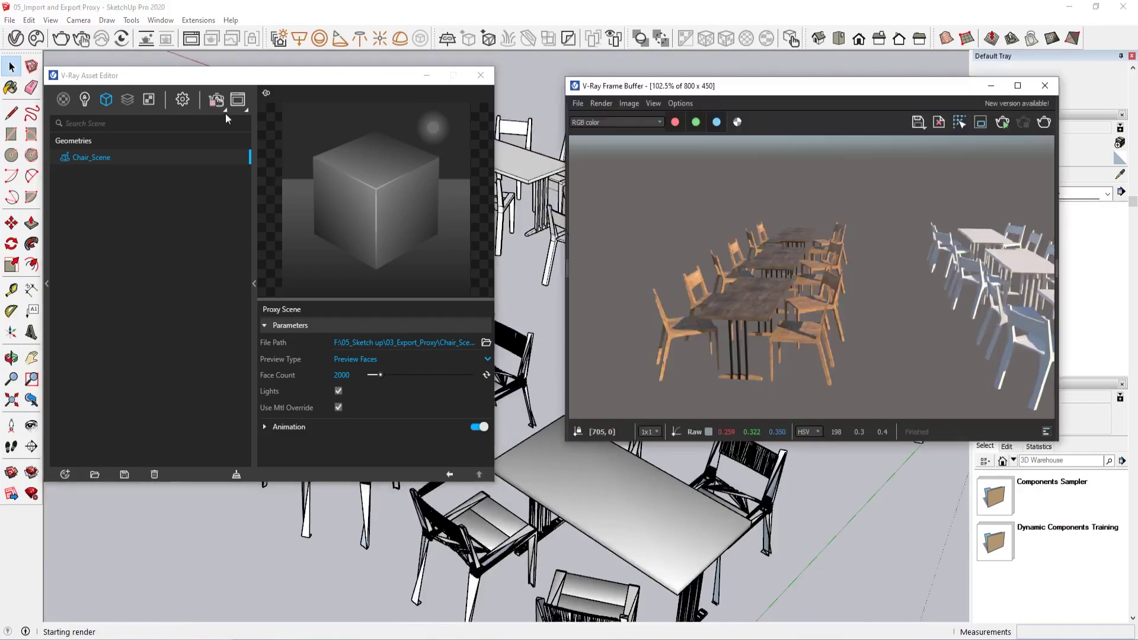
pyautogui.click(252, 203)
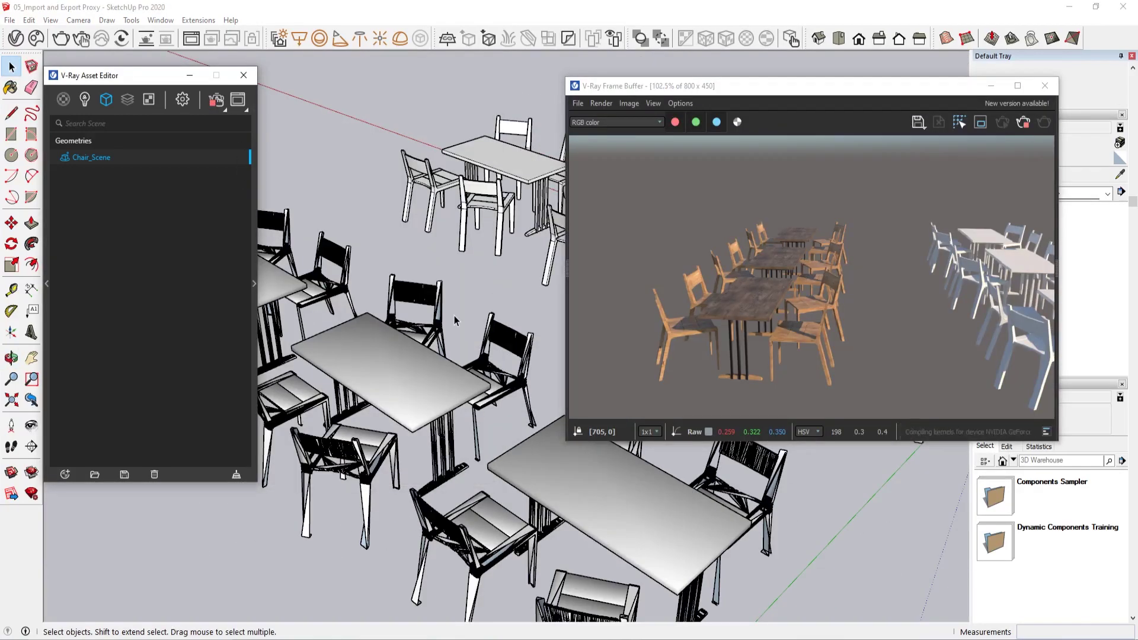
pyautogui.moveTo(453, 315); pyautogui.dragTo(481, 274, button='middle')
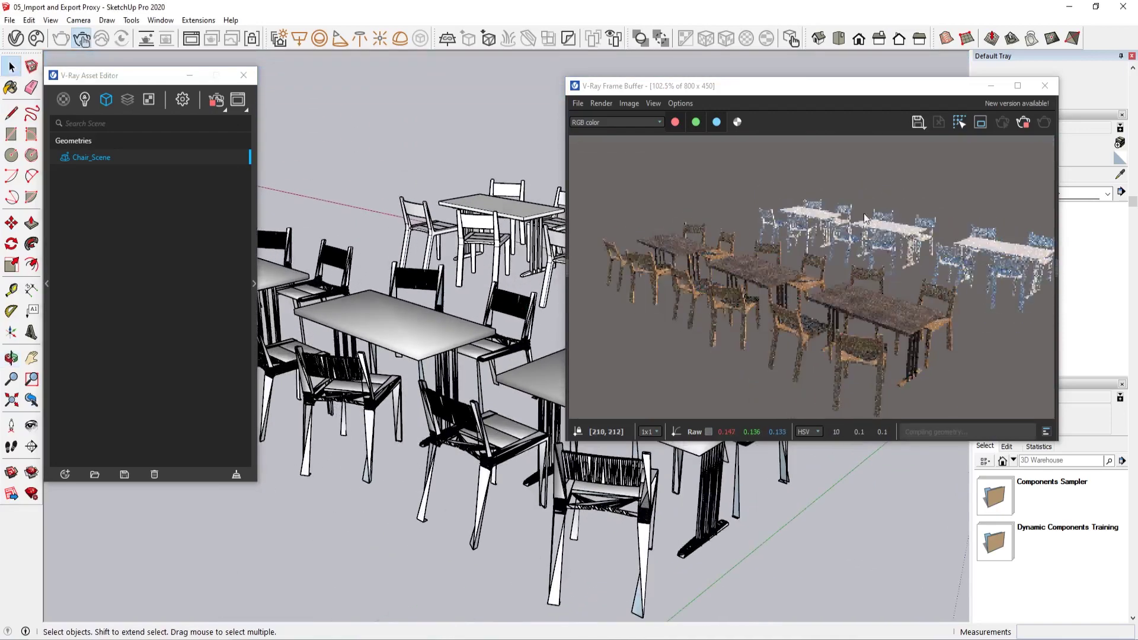
pyautogui.click(1043, 85)
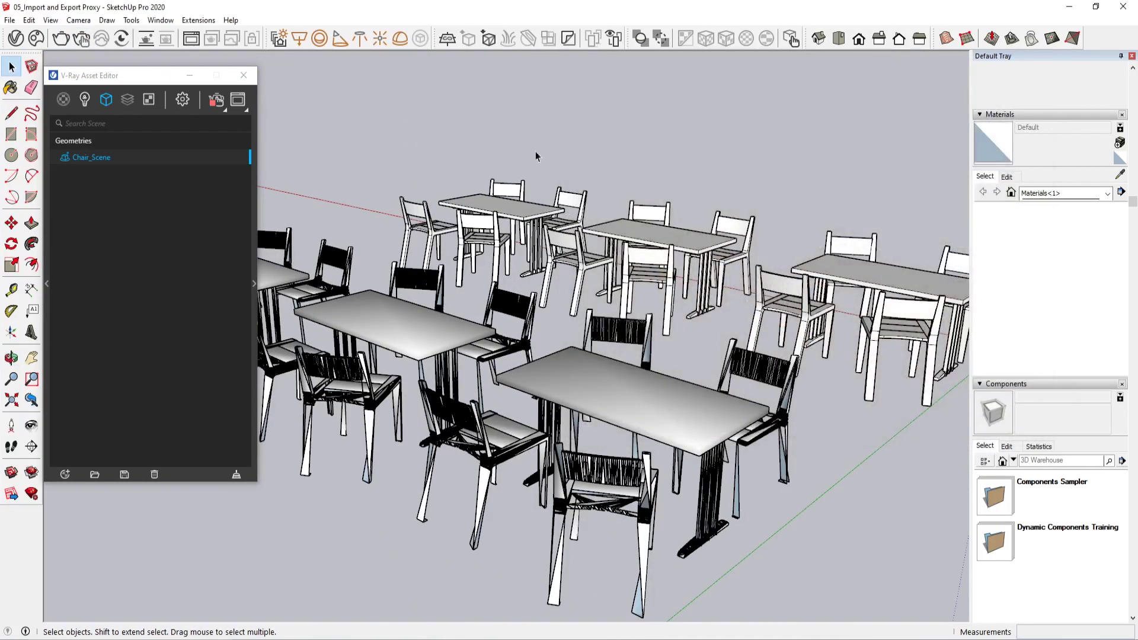
# Recheck the Chair_Scene proxy's parameters, hide them again and view the dining sets from a higher angle
pyautogui.click(252, 210)
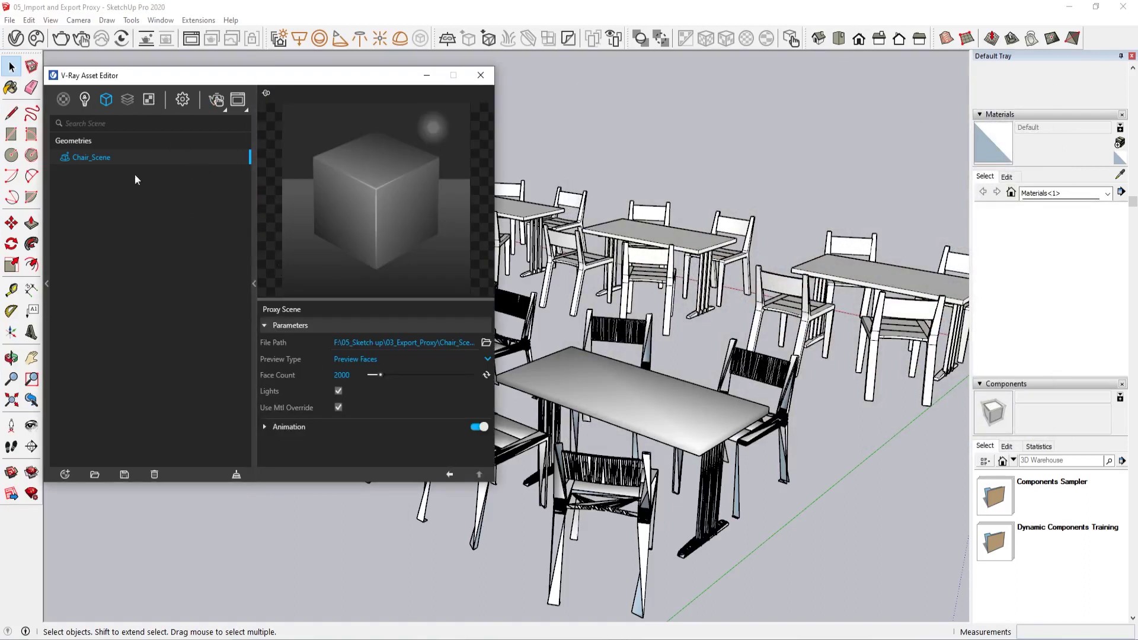
pyautogui.click(256, 272)
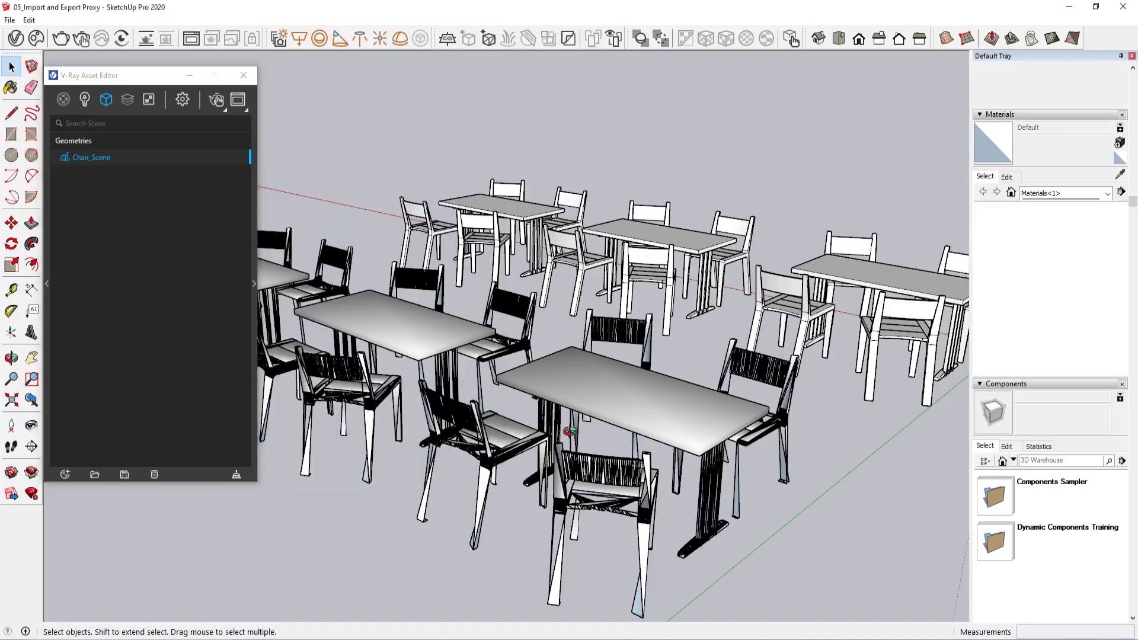
pyautogui.moveTo(566, 431)
pyautogui.mouseDown(button='middle')
pyautogui.moveTo(461, 478)
pyautogui.moveTo(547, 463)
pyautogui.mouseUp(button='middle')
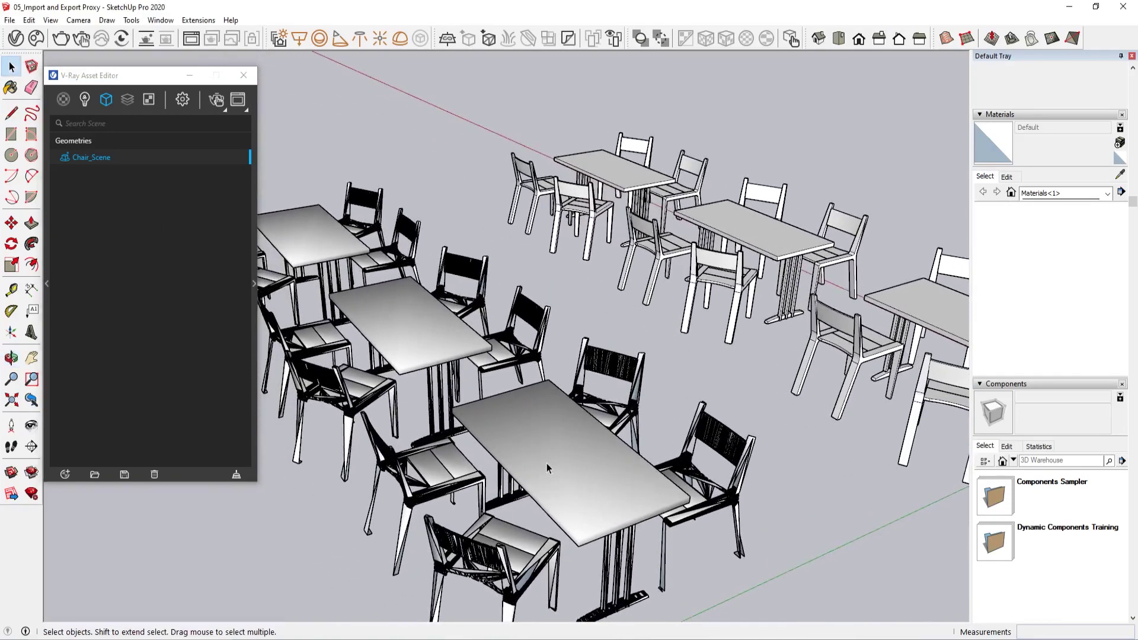